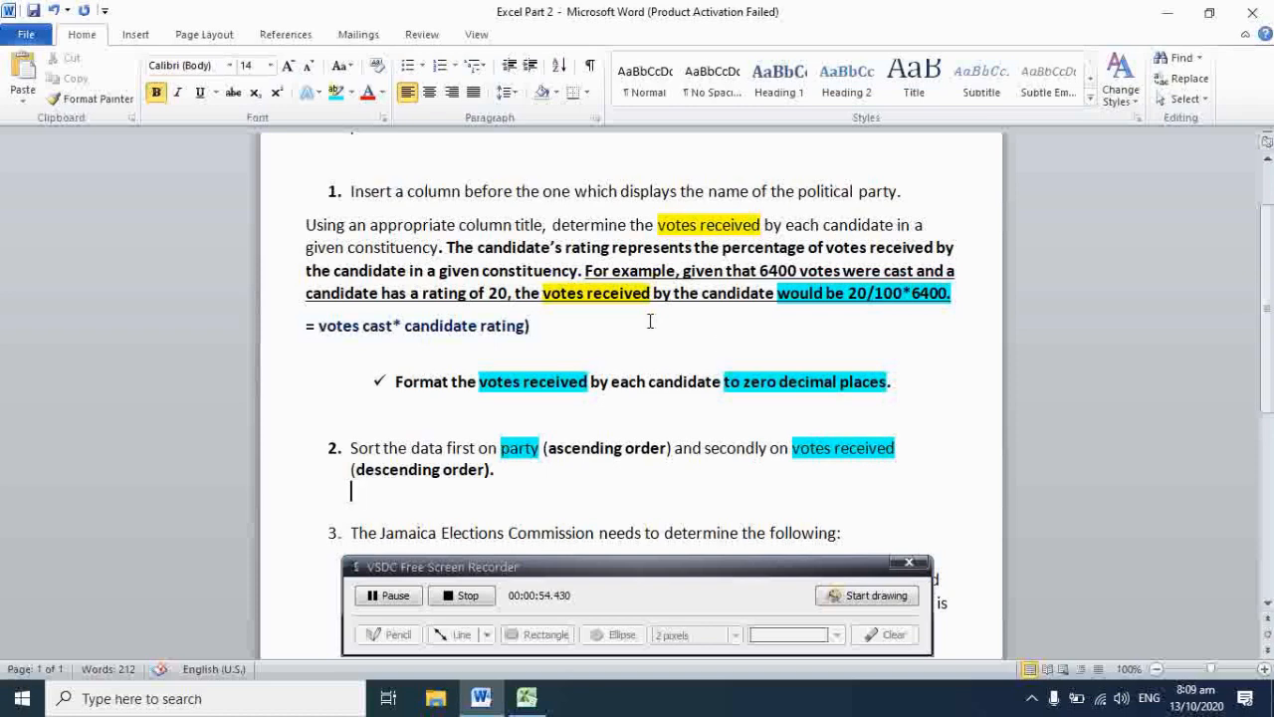
# Step: Switch to the Excel election data workbook and insert a blank column before the Parties column
pyautogui.click(527, 698)
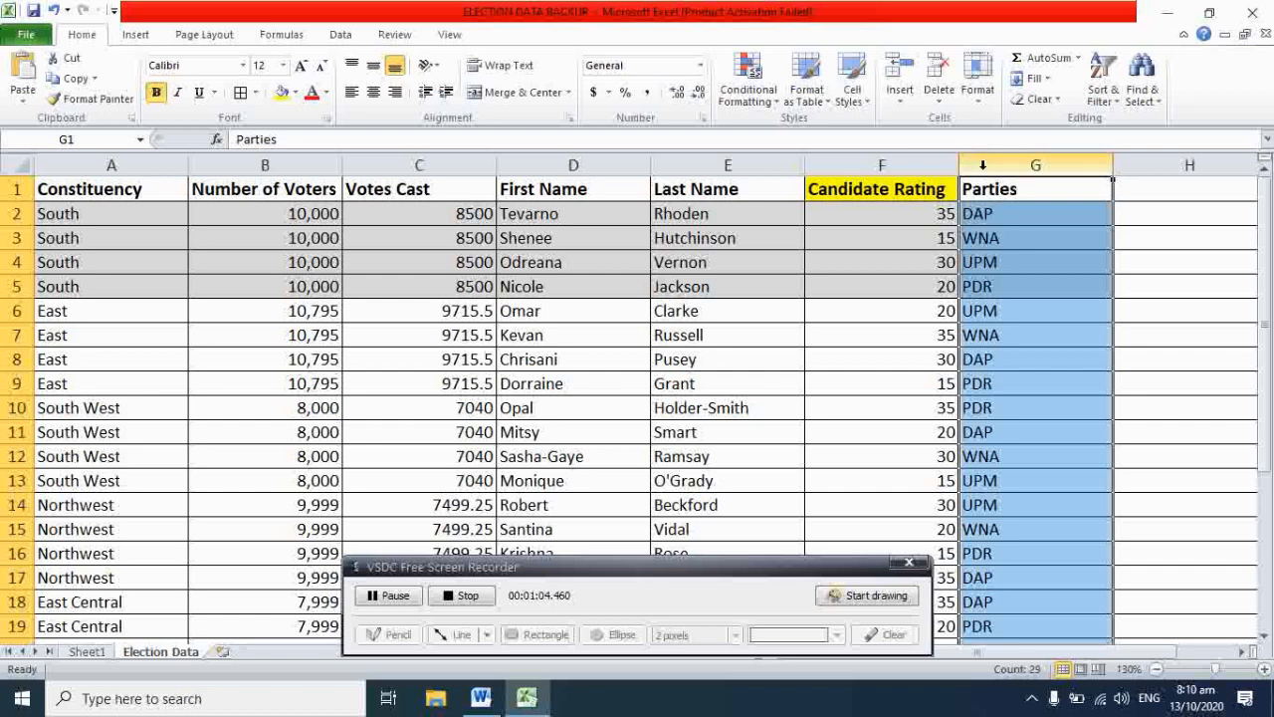
pyautogui.rightClick(982, 165)
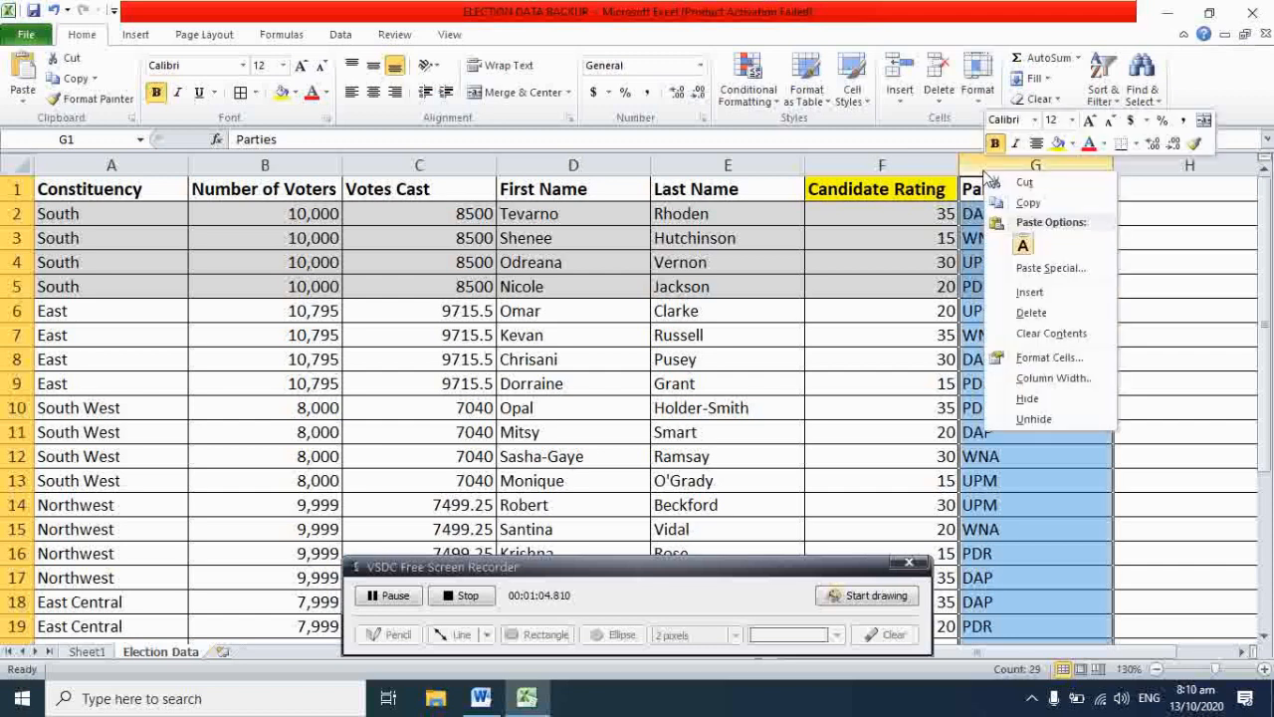
pyautogui.click(1033, 293)
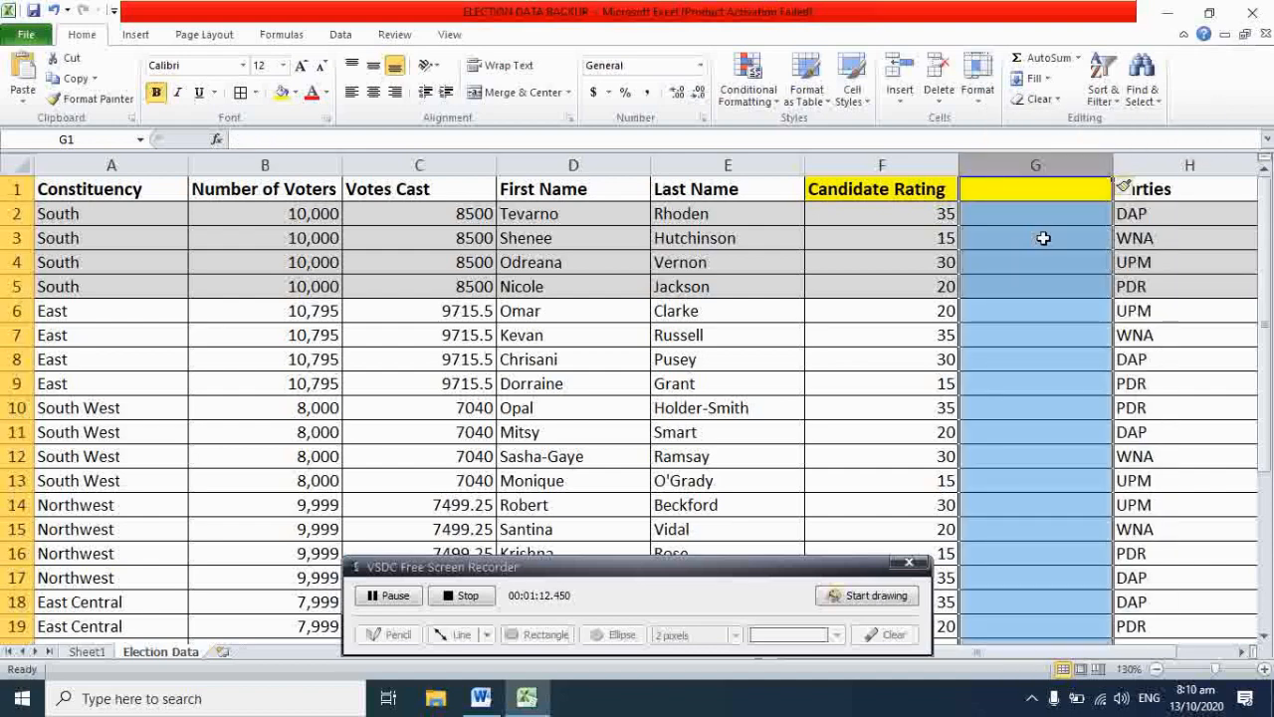
# Step: Enter the heading "Votes received" in cell G1 of the new column
pyautogui.click(992, 191)
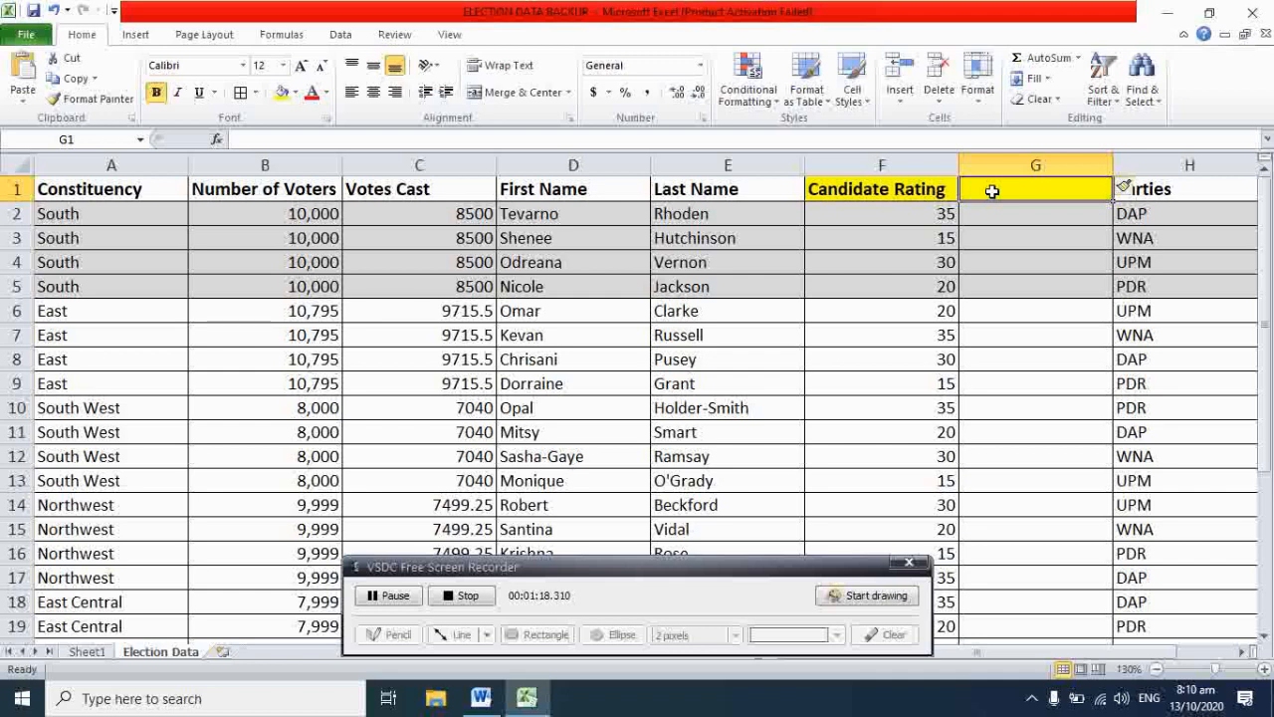
pyautogui.write('Vo')
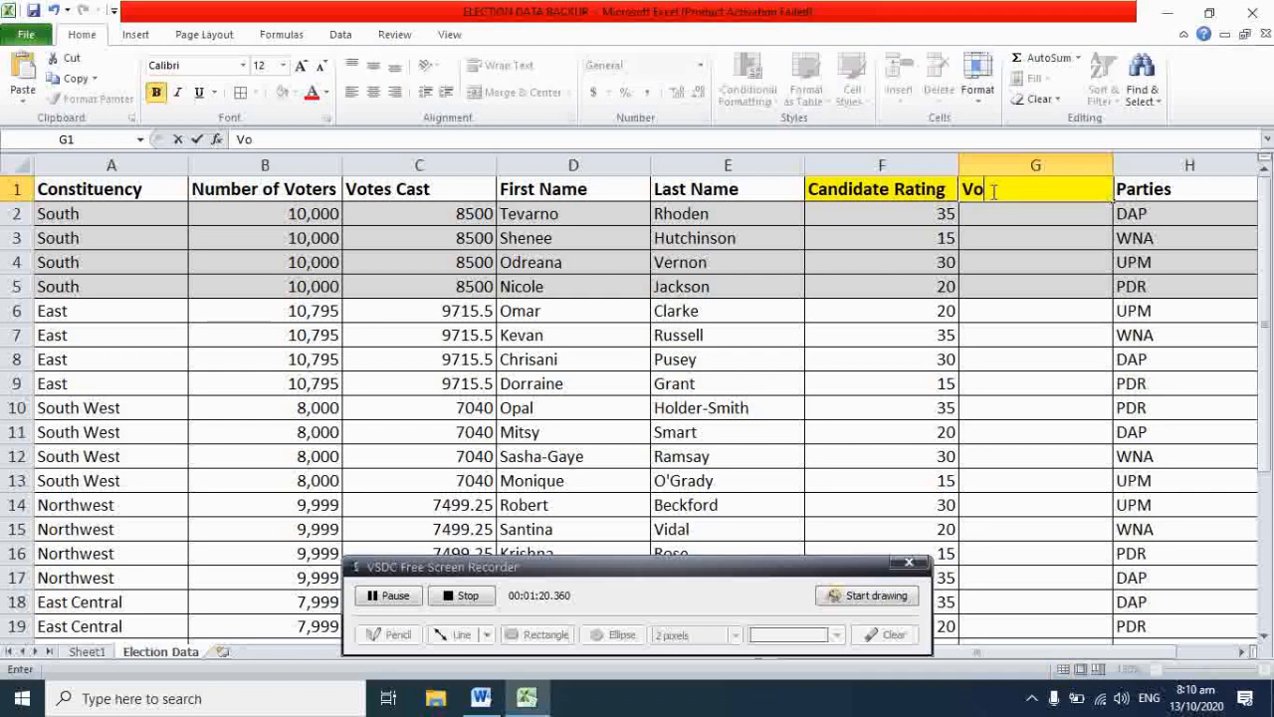
pyautogui.write('tes reci')
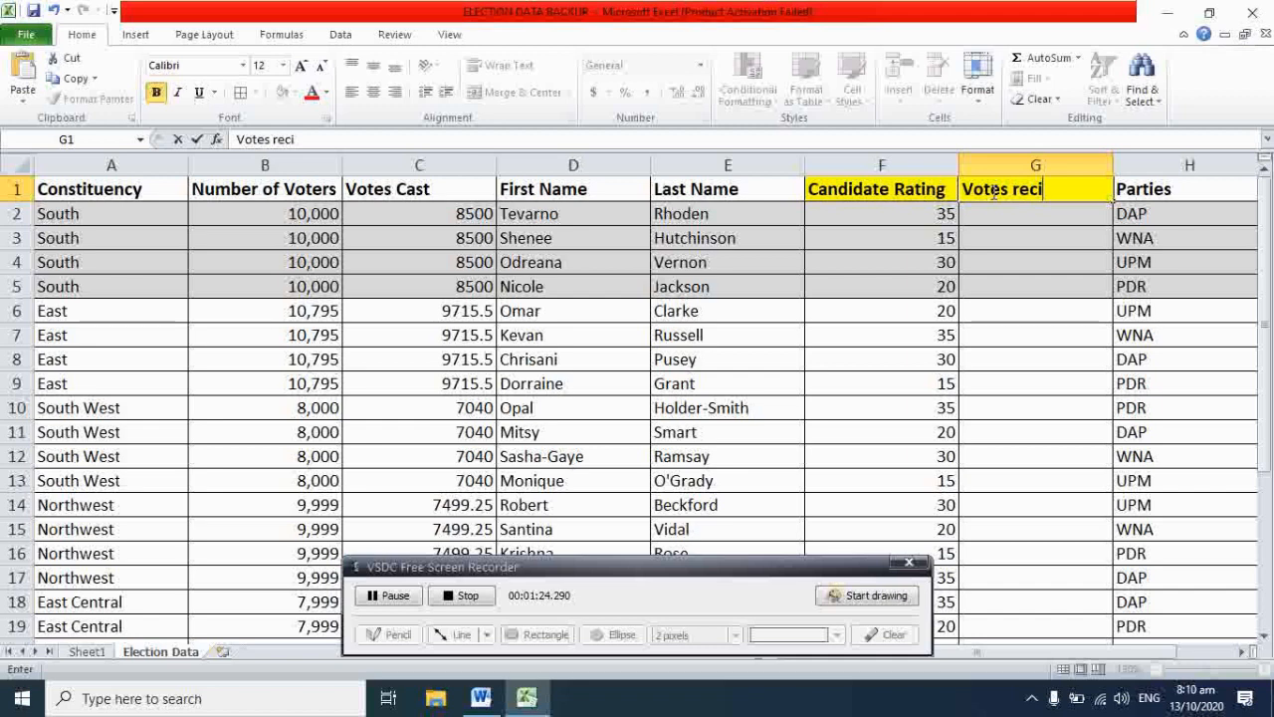
pyautogui.write('eved')
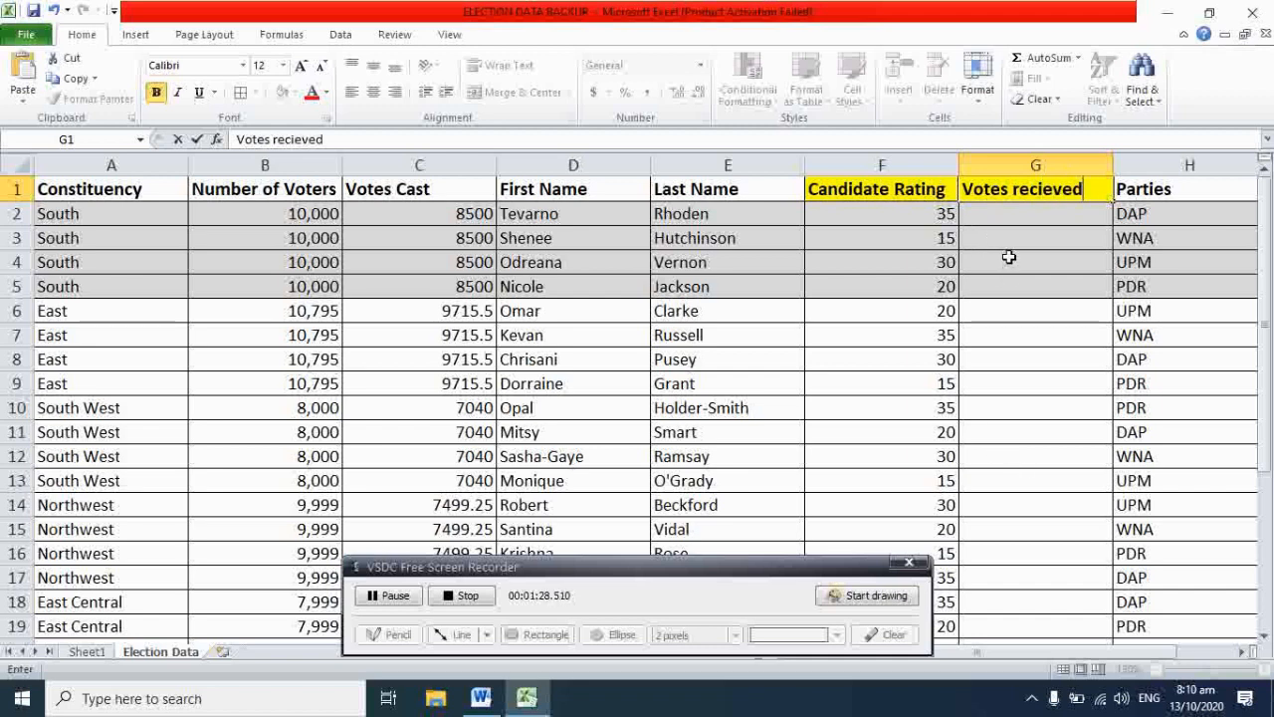
# Step: Check the votes received calculation in the Word instructions, return to Excel and enter the formula =C2*F2/100 in cell G2
pyautogui.click(482, 700)
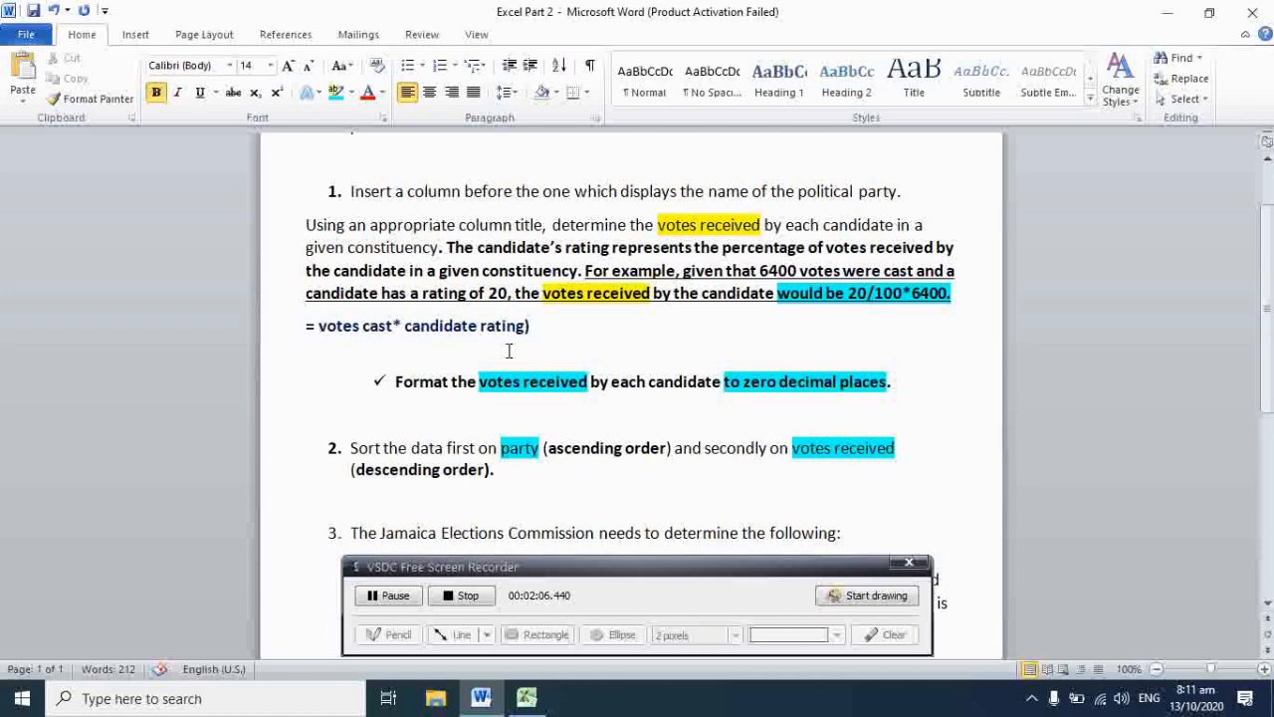
pyautogui.click(522, 701)
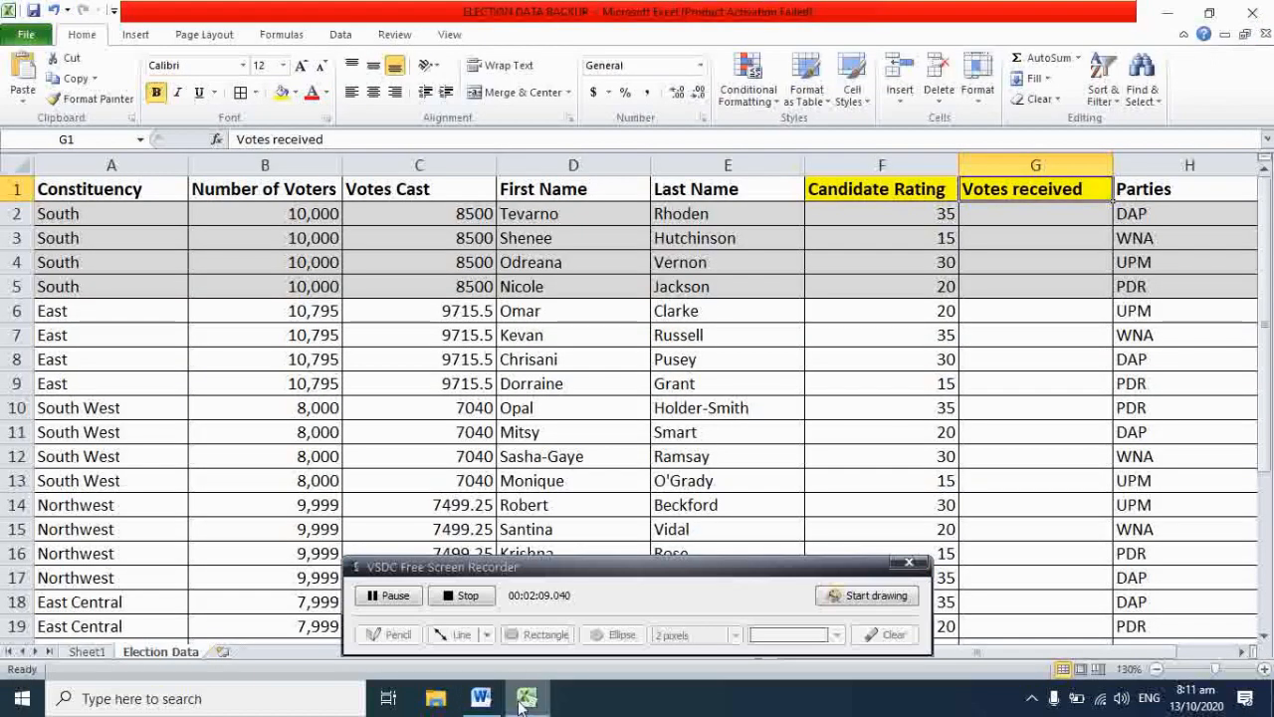
pyautogui.click(1007, 219)
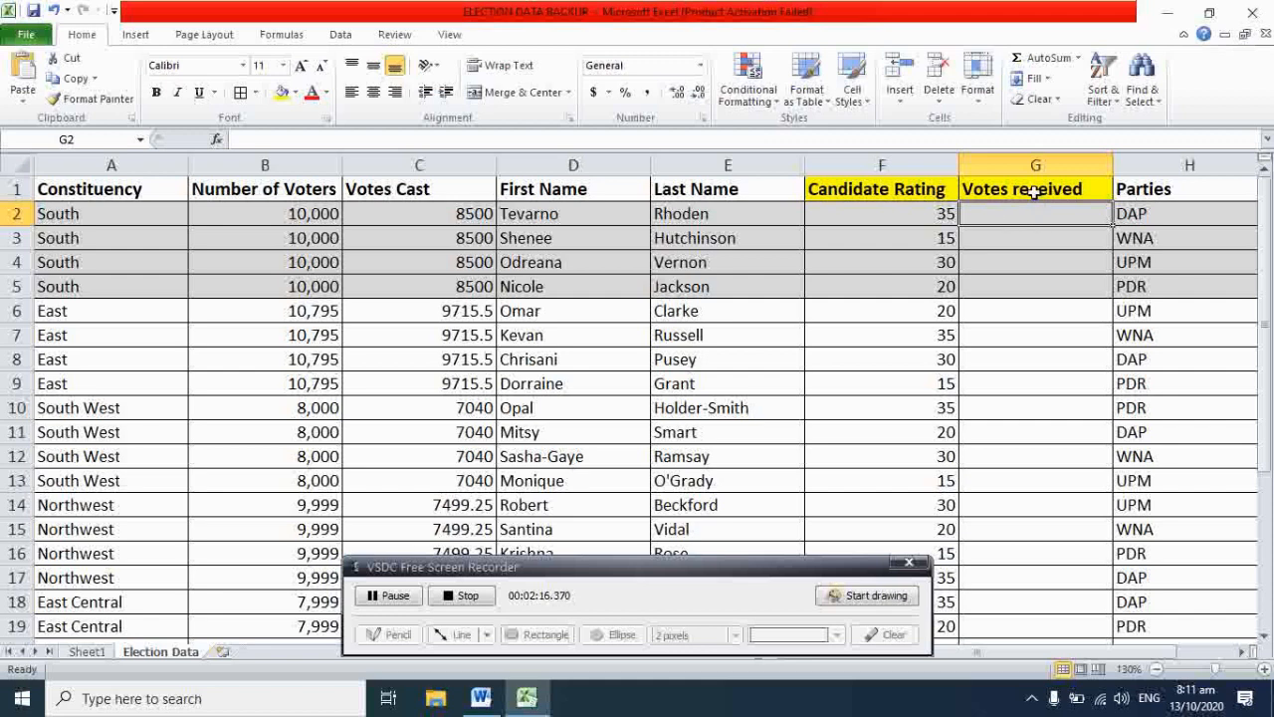
pyautogui.click(371, 185)
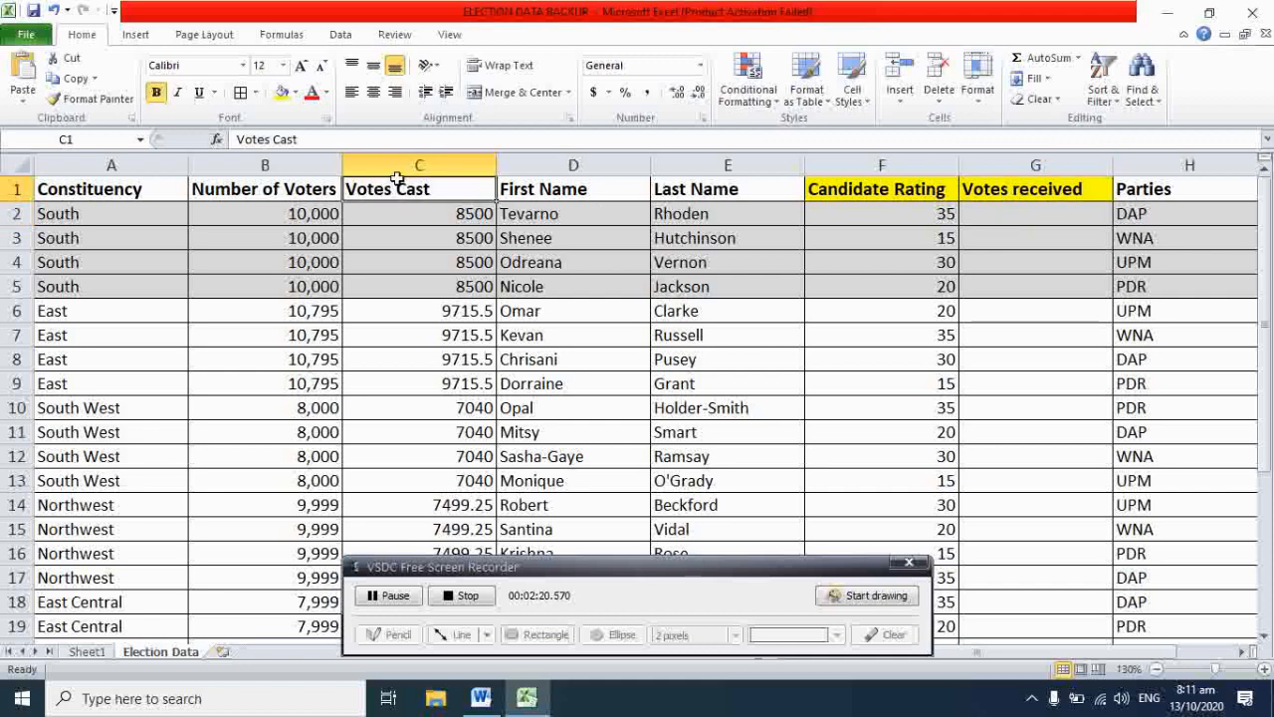
pyautogui.click(863, 190)
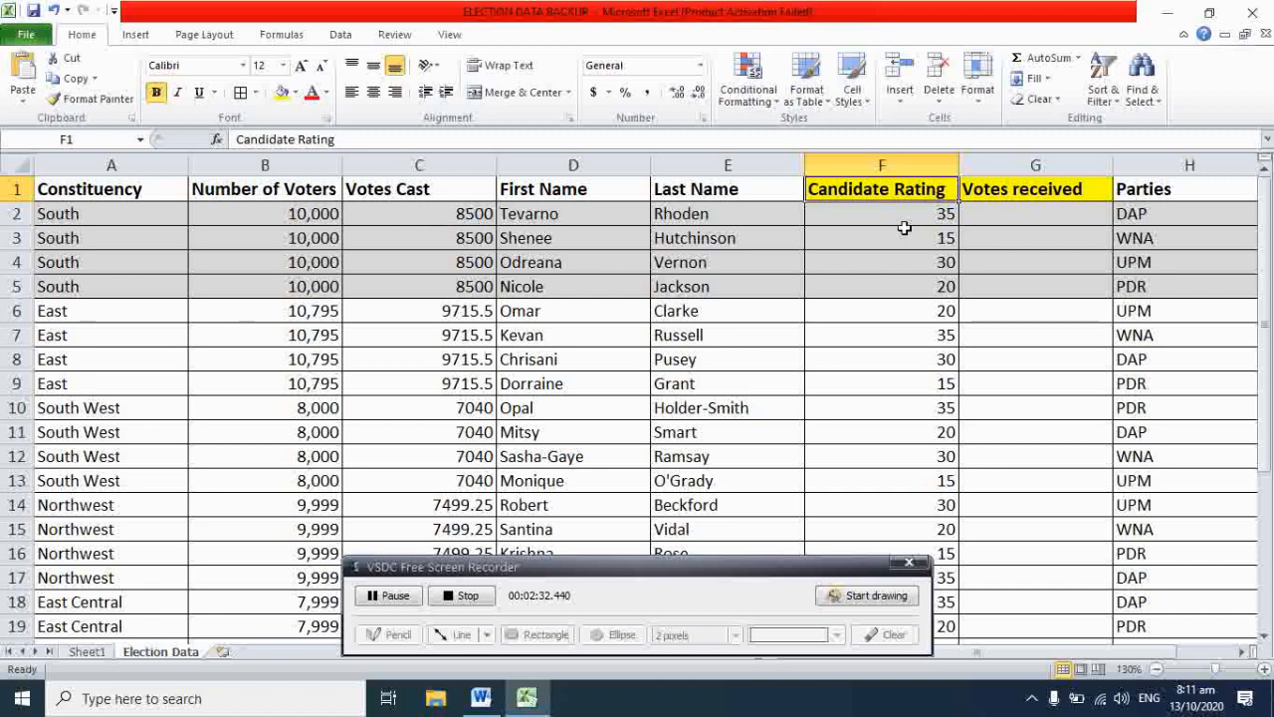
pyautogui.click(999, 216)
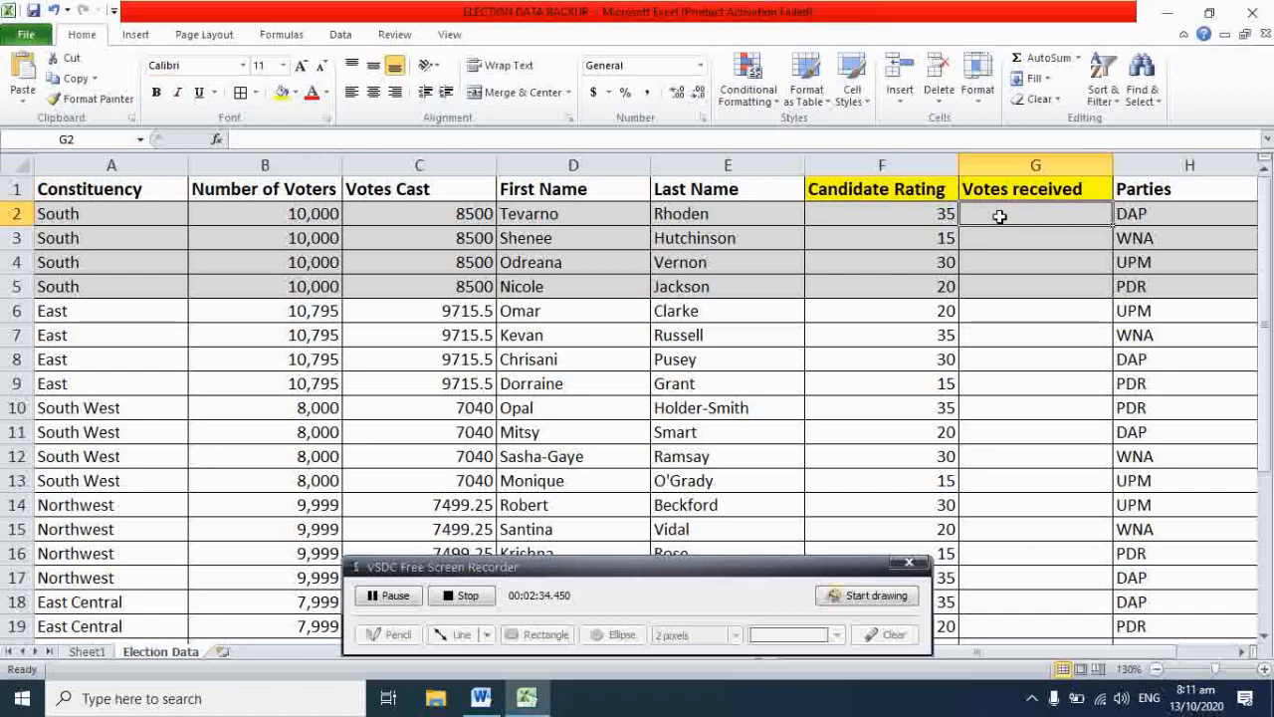
pyautogui.write('=')
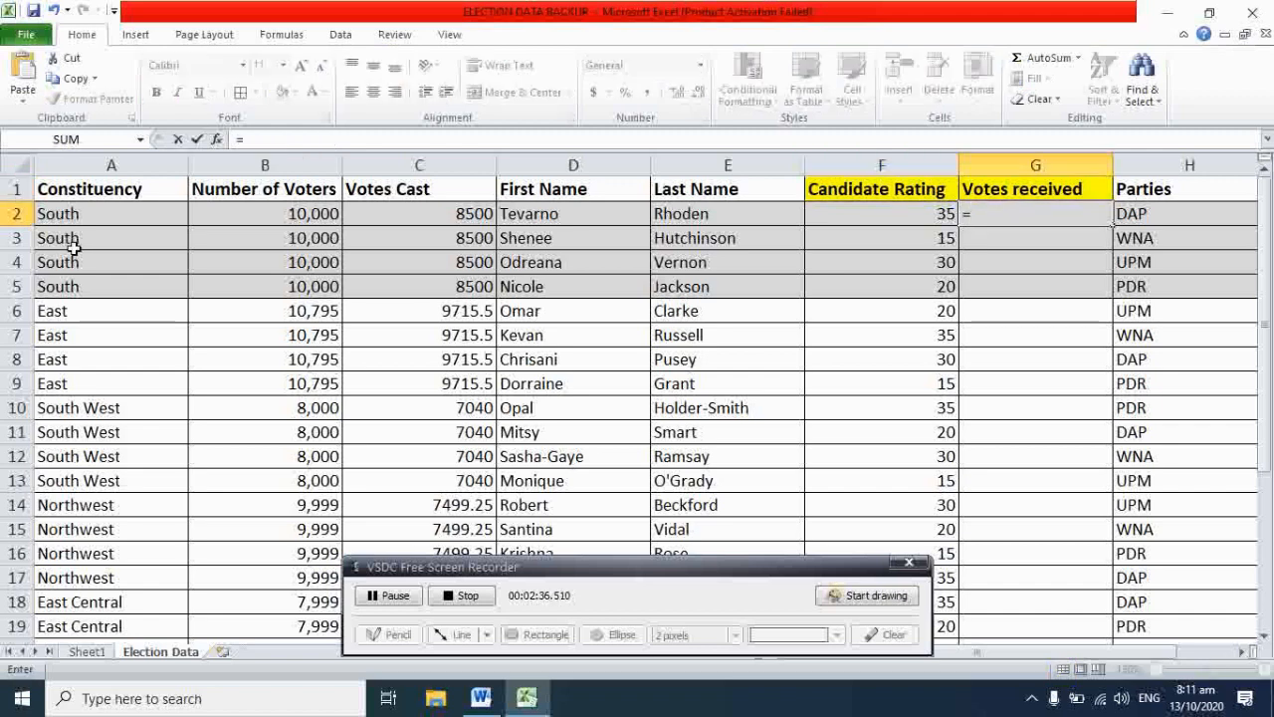
pyautogui.click(474, 217)
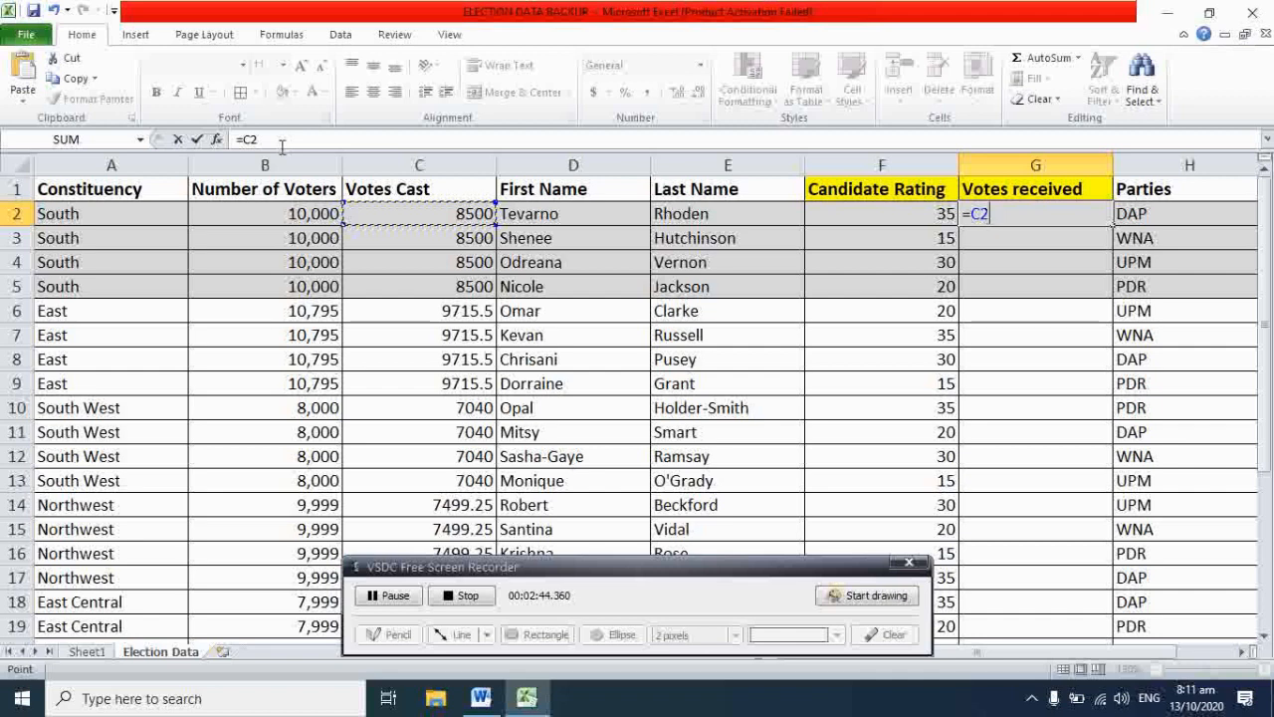
pyautogui.write('*')
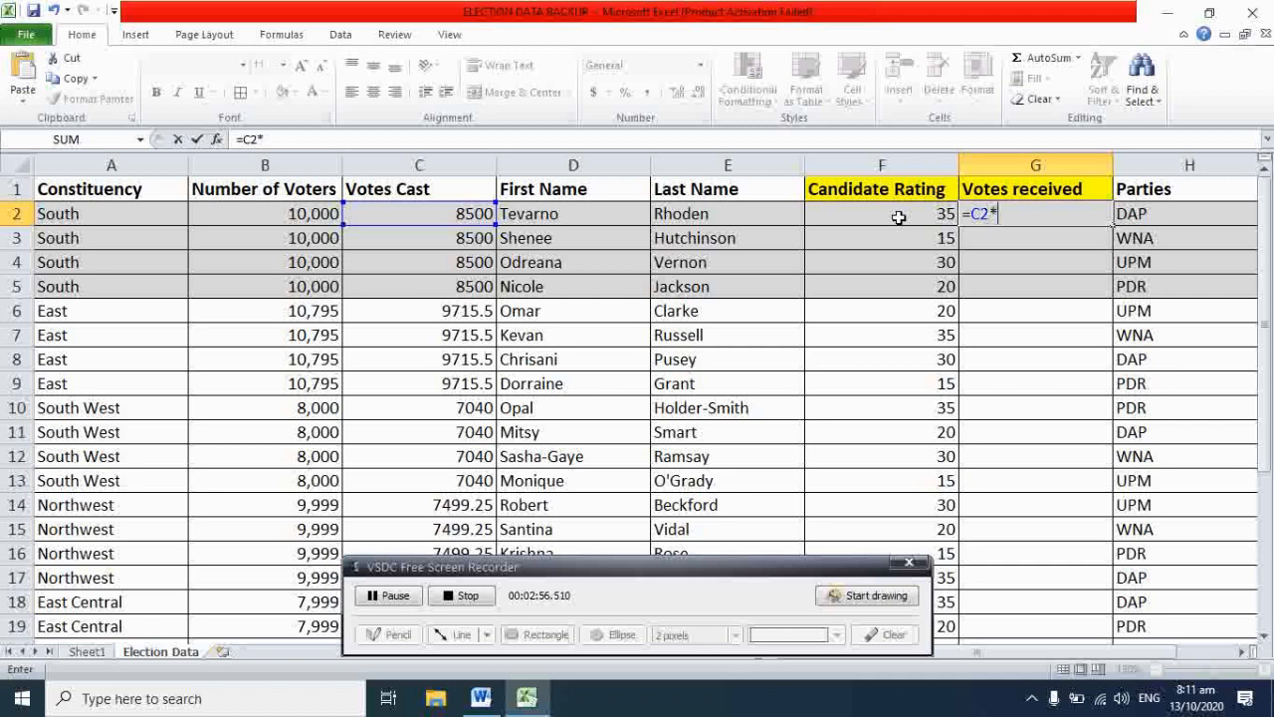
pyautogui.write('F')
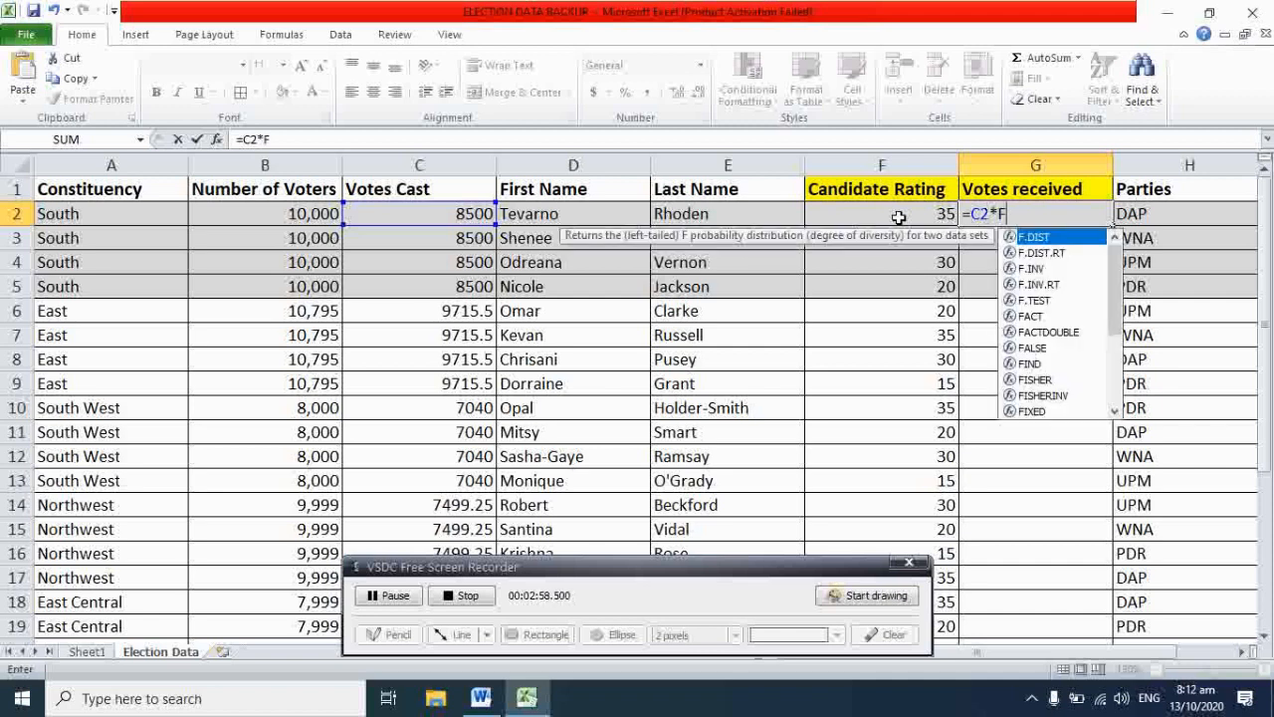
pyautogui.write('2')
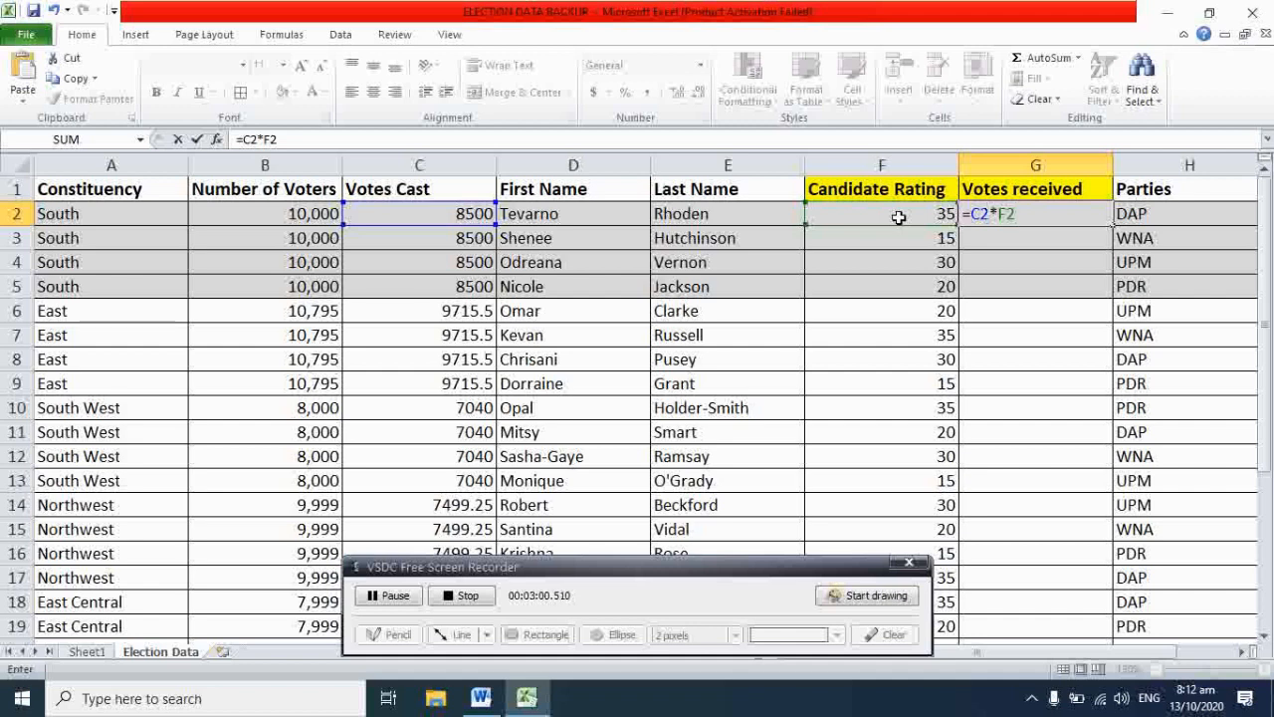
pyautogui.write('/100')
pyautogui.press('Return')
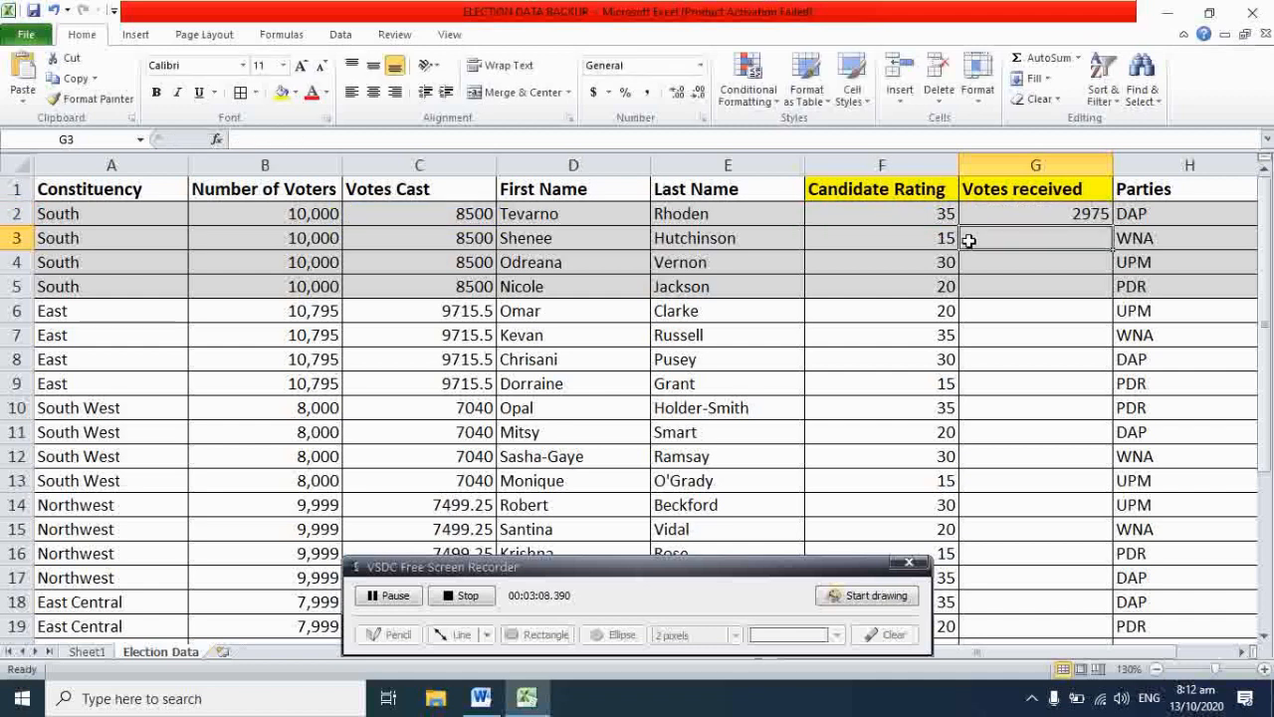
# Step: Fill the G2 formula down the Votes received column to row 12
pyautogui.click(1008, 211)
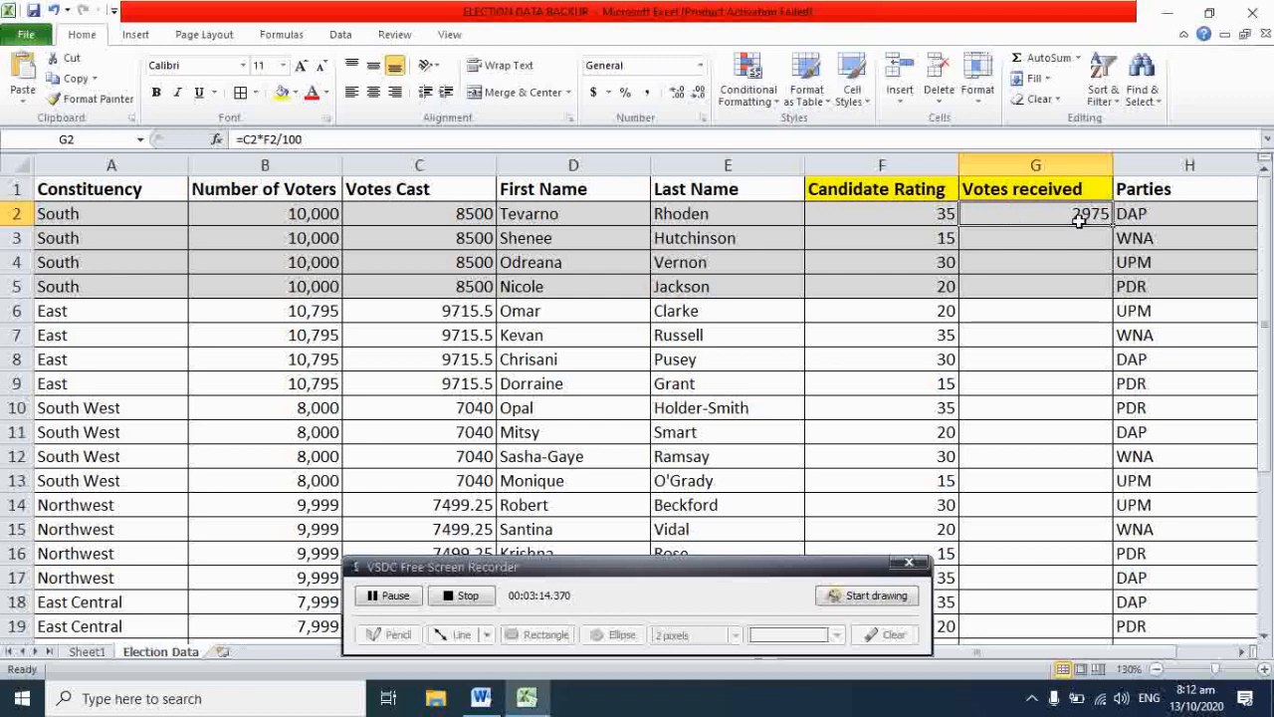
pyautogui.moveTo(1111, 225); pyautogui.dragTo(1103, 471)
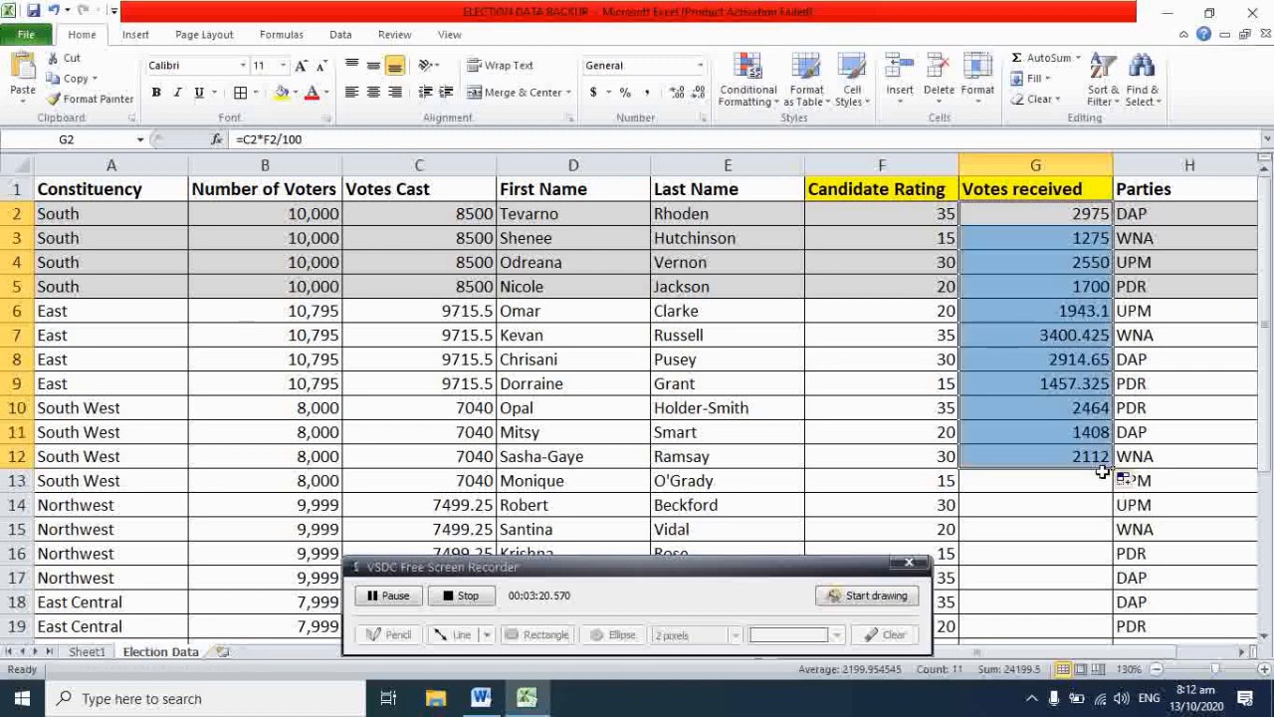
# Step: Examine the copied formulas in cells G2 to G6 to check their relative cell references
pyautogui.click(1066, 241)
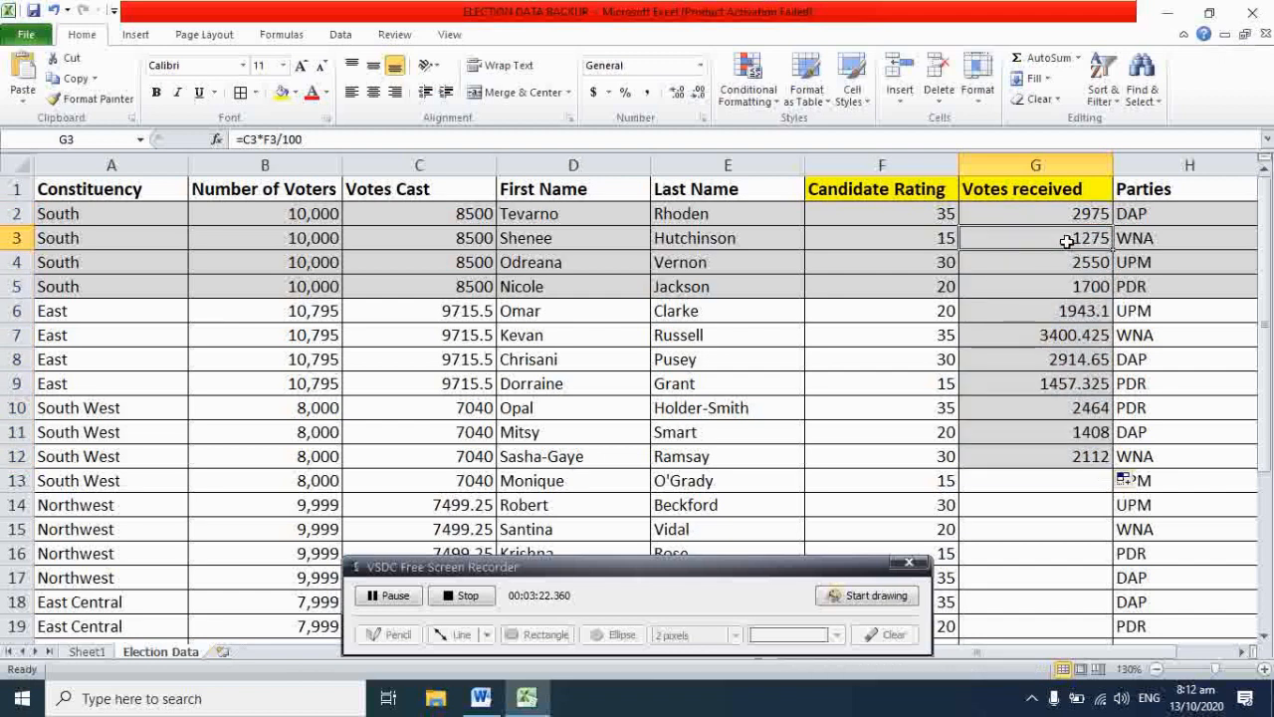
pyautogui.click(1070, 264)
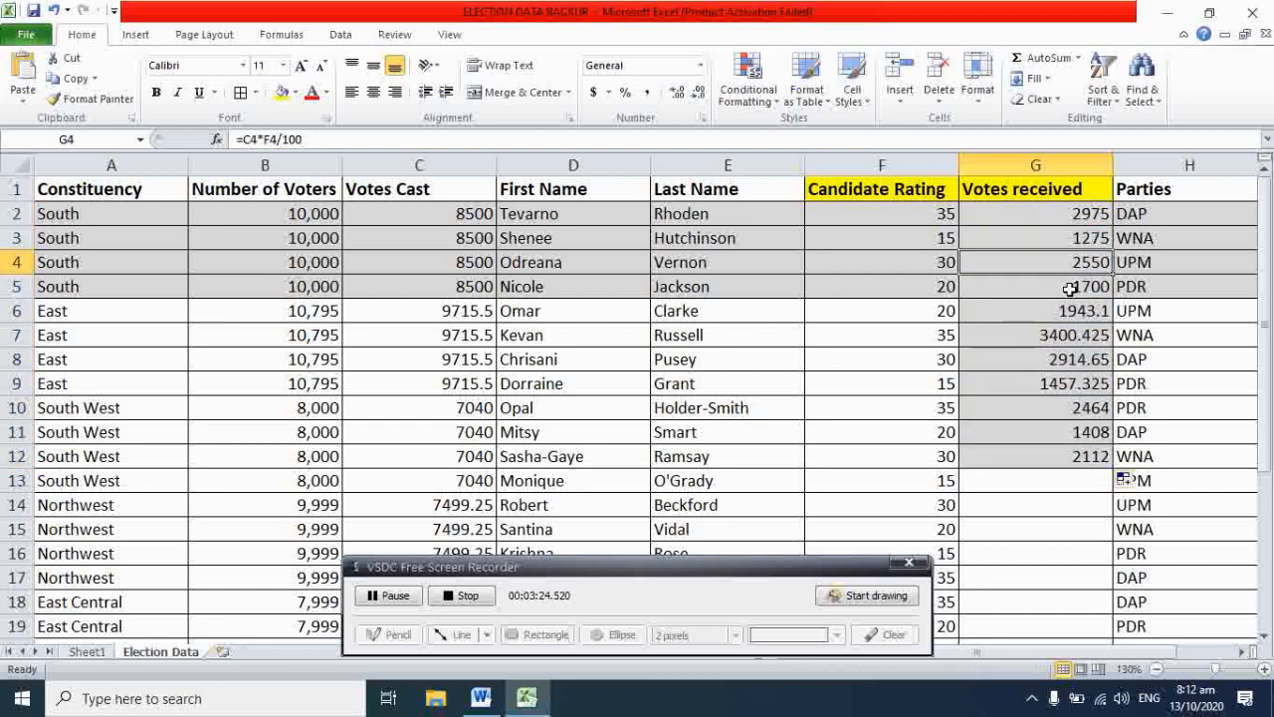
pyautogui.click(1070, 289)
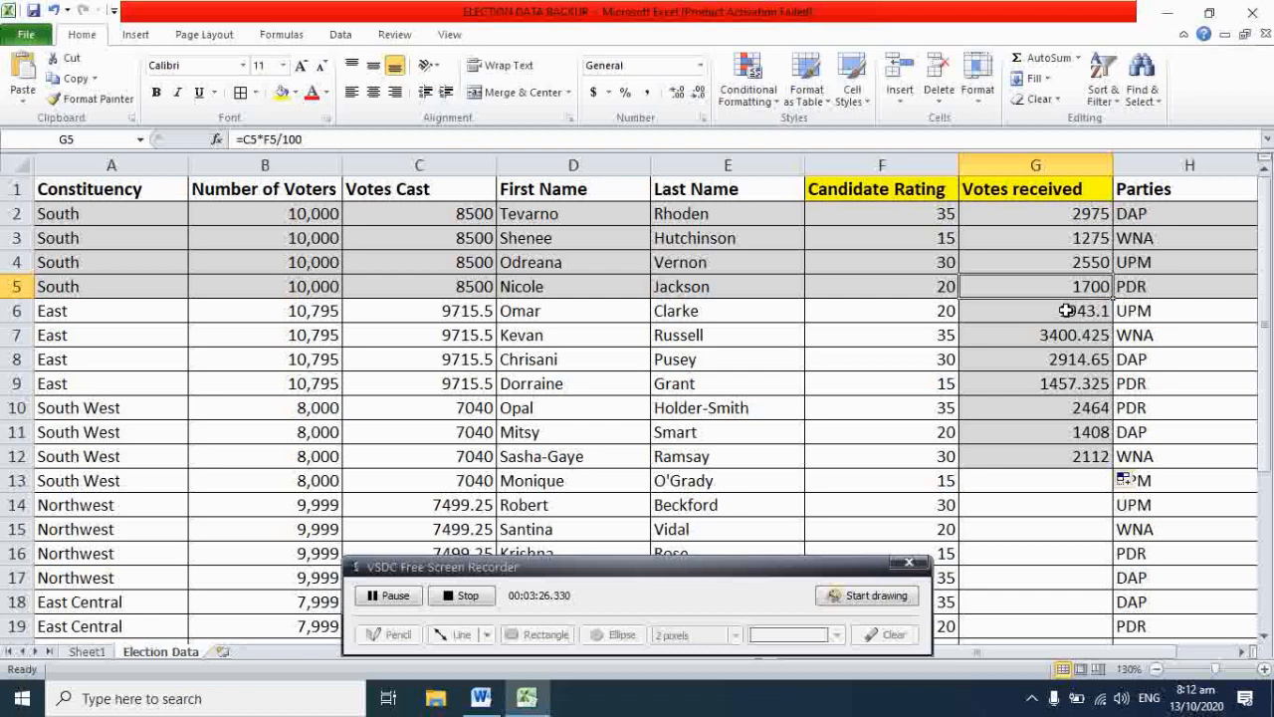
pyautogui.click(1066, 311)
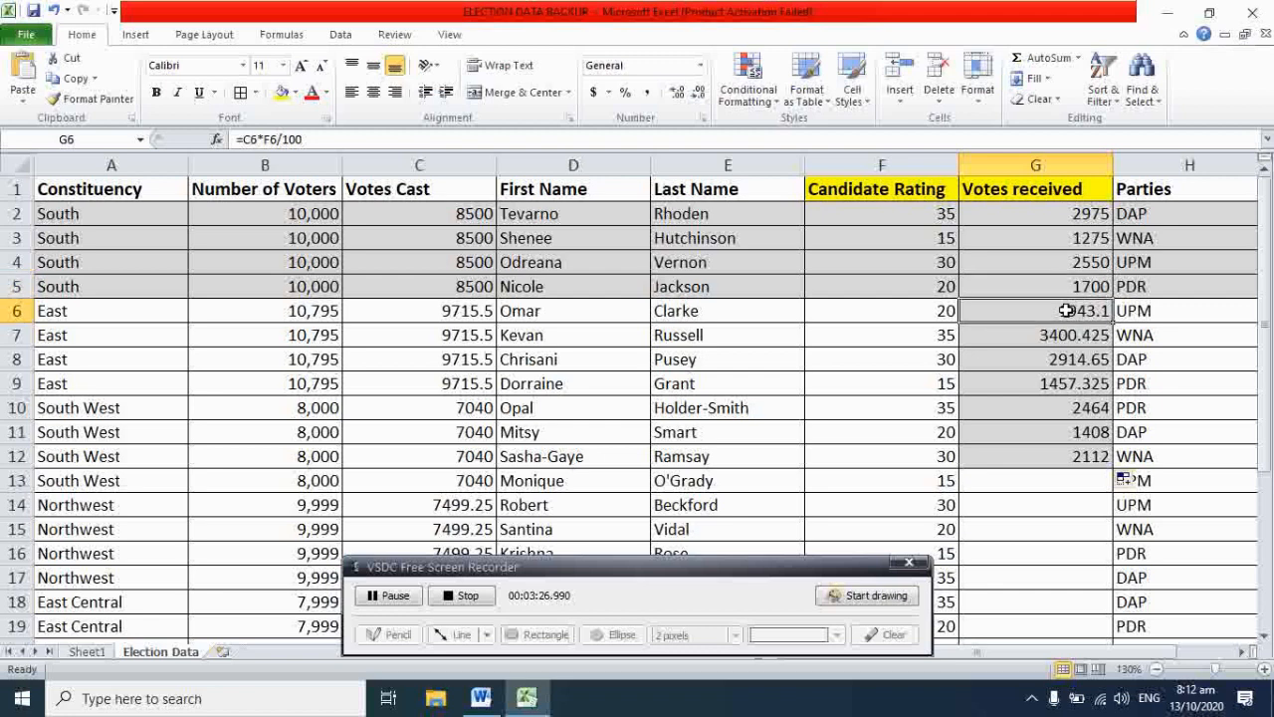
pyautogui.click(1045, 213)
pyautogui.click(1049, 239)
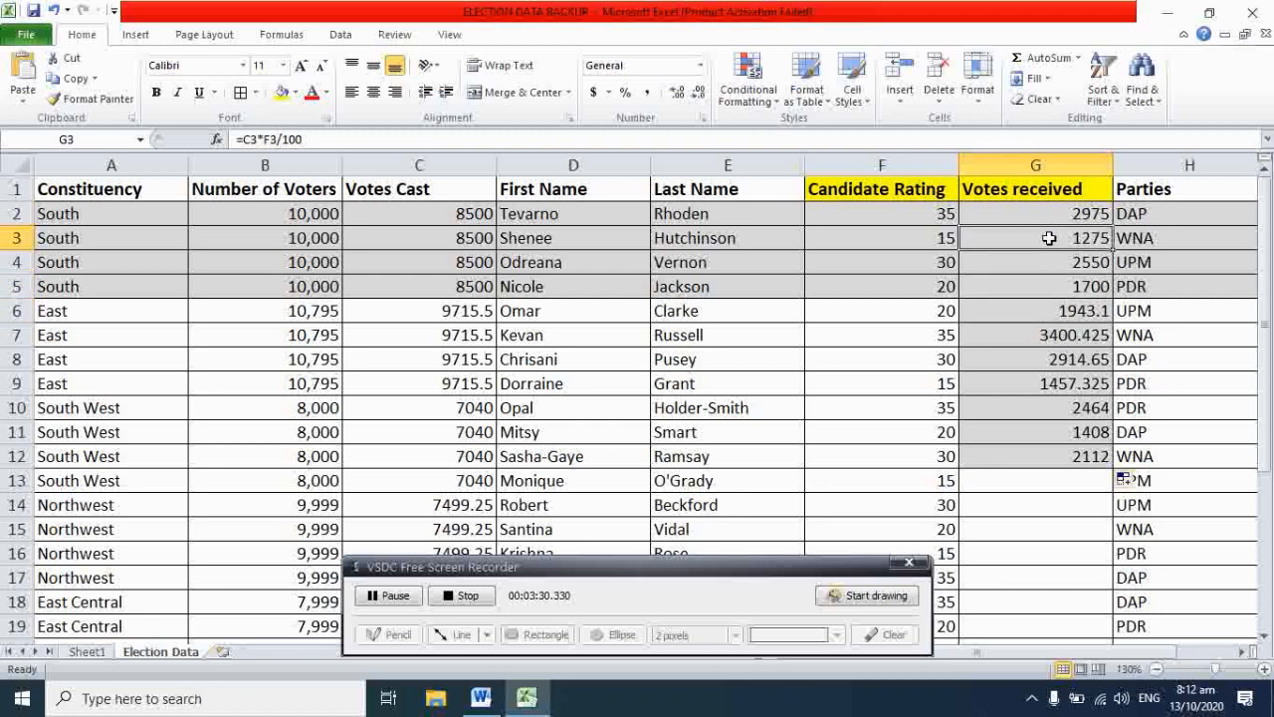
pyautogui.click(1050, 261)
pyautogui.click(1050, 289)
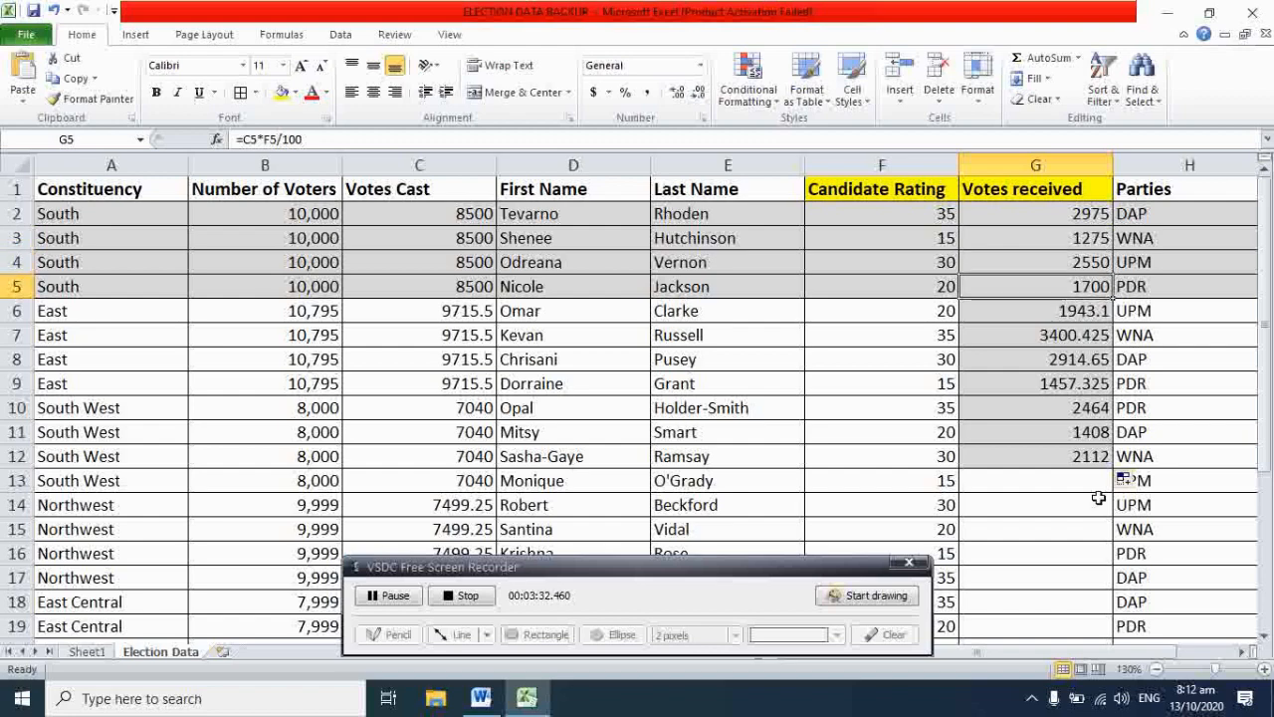
# Step: Extend the Votes received formula from G12 down through G29, the last candidate row
pyautogui.scroll(-2, 1090, 468)
pyautogui.click(1081, 310)
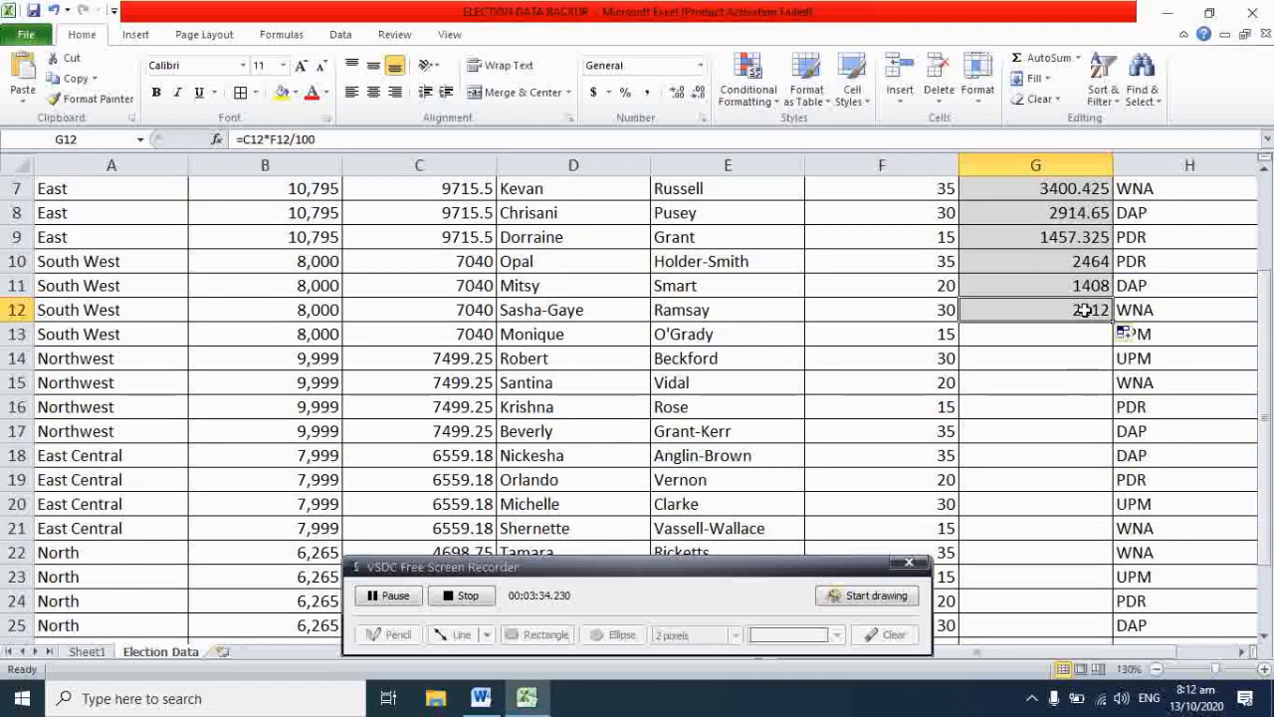
pyautogui.moveTo(1113, 321); pyautogui.dragTo(1072, 641)
pyautogui.scroll(2, 976, 318)
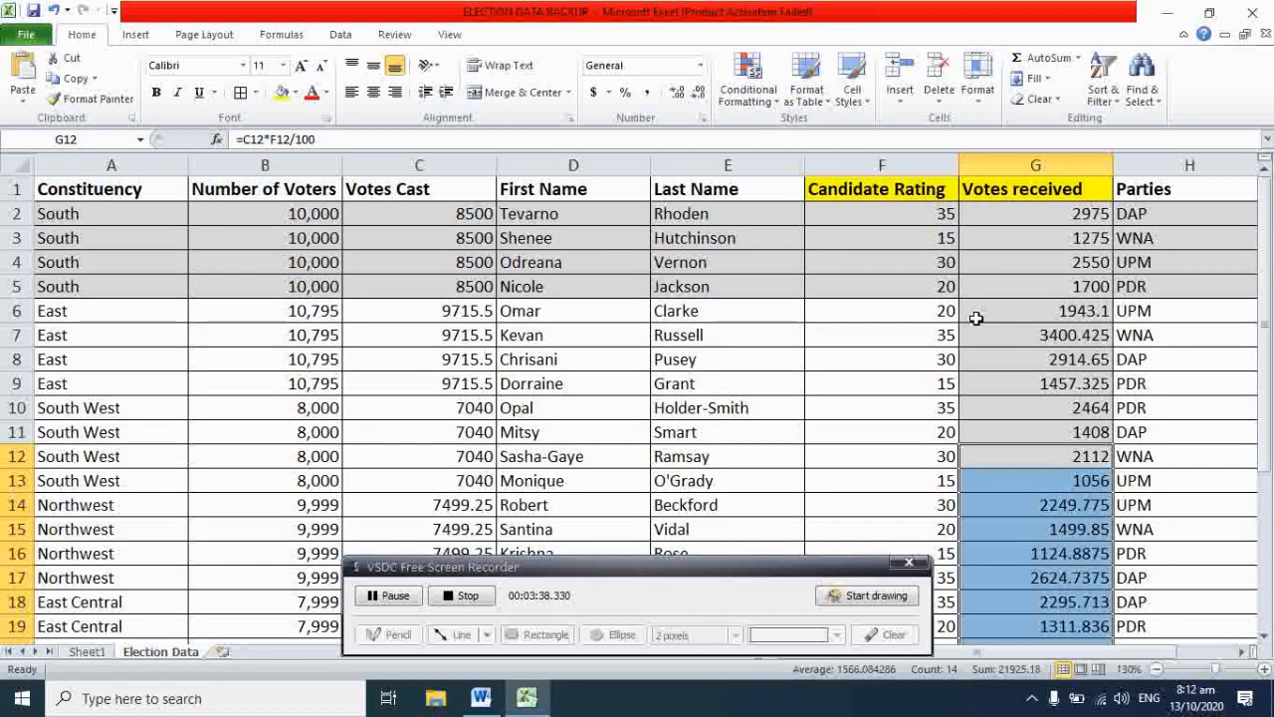
pyautogui.scroll(-1, 976, 318)
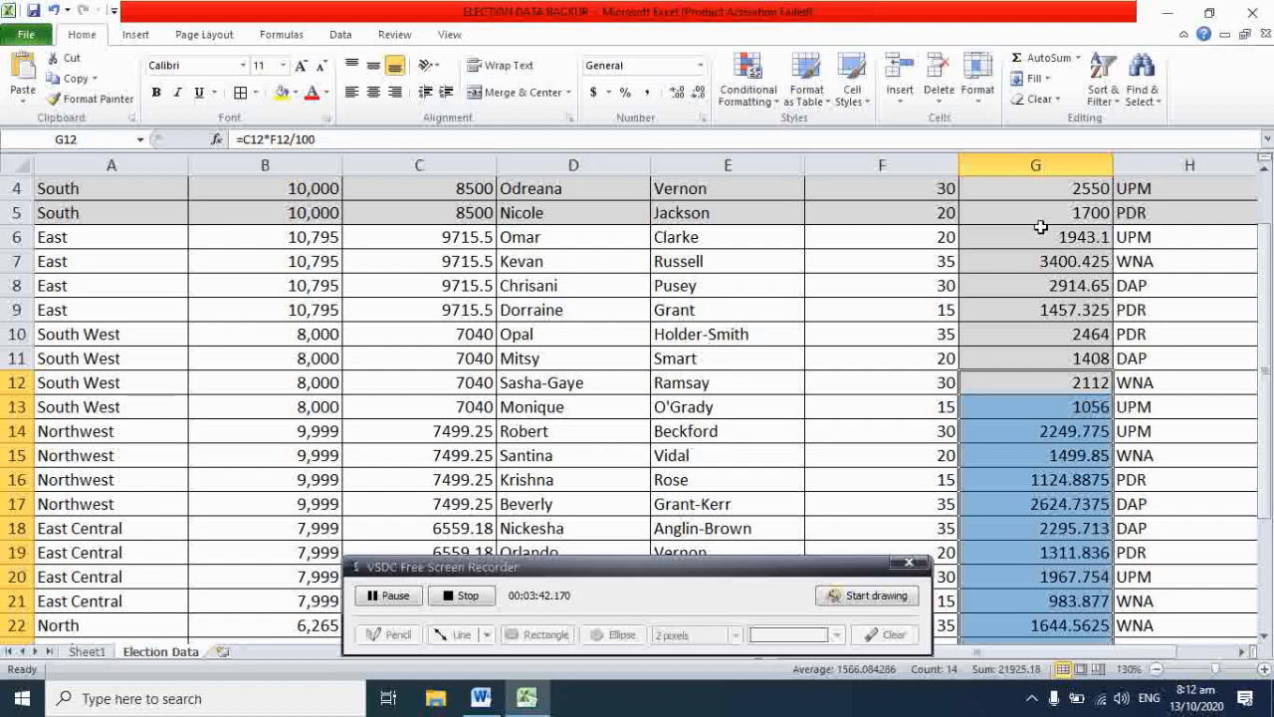
pyautogui.scroll(-3, 1067, 418)
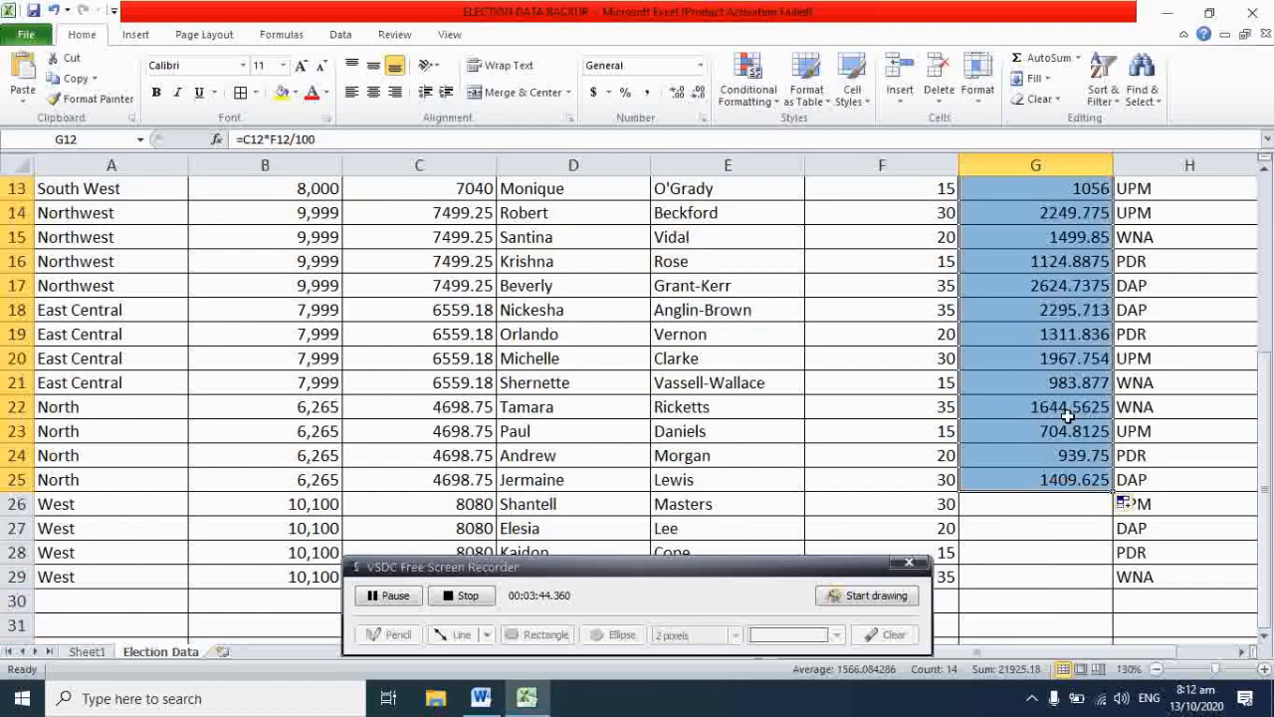
pyautogui.moveTo(1112, 491); pyautogui.dragTo(1103, 582)
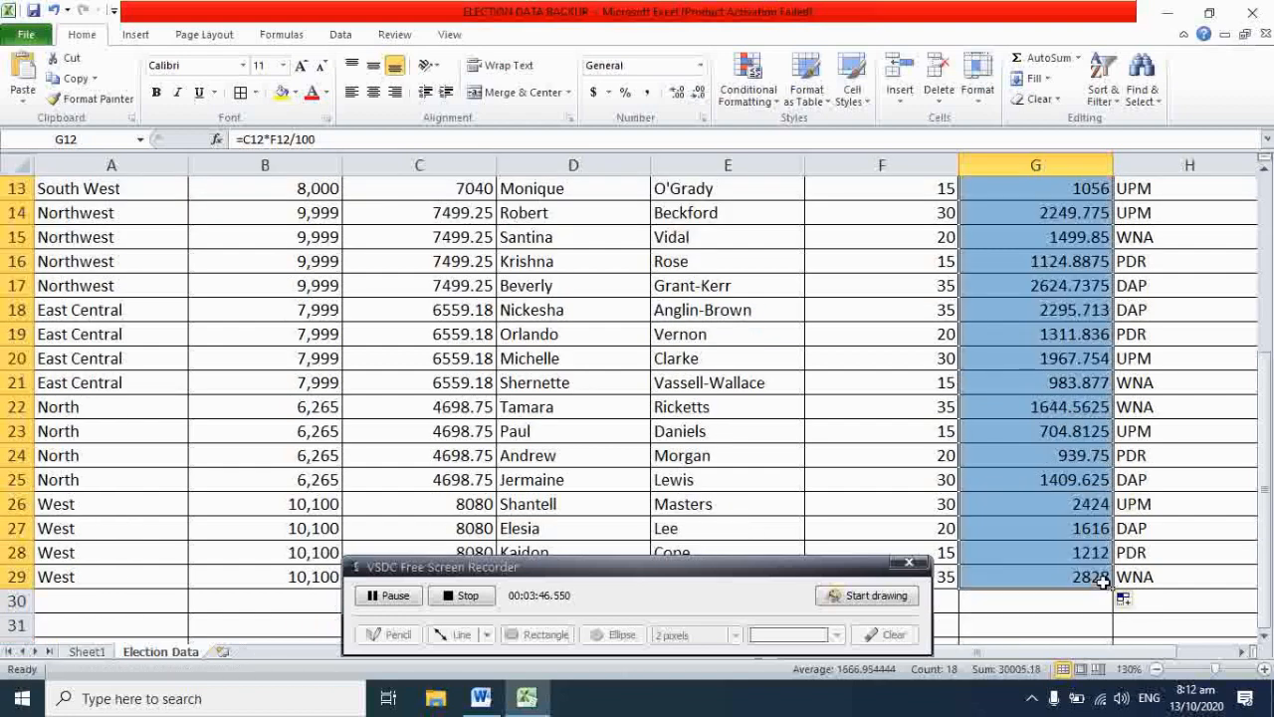
pyautogui.scroll(4, 1035, 430)
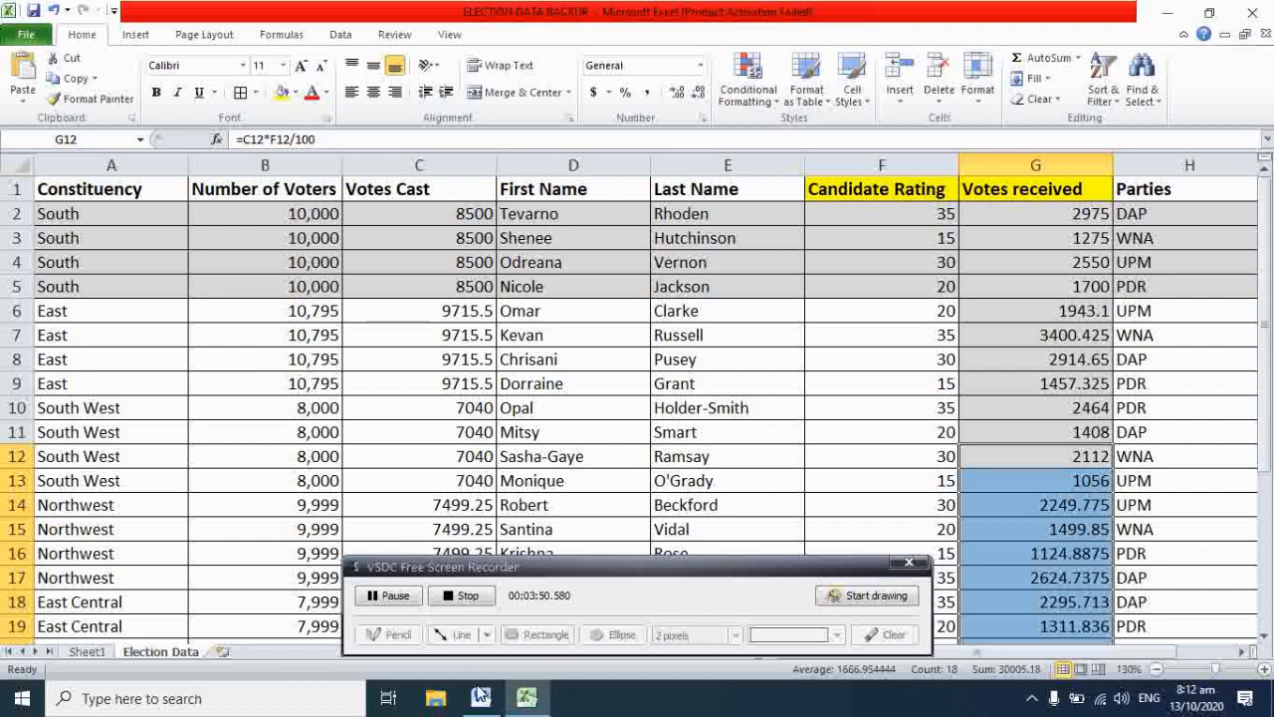
# Step: Check the decimal-place requirement in the Word instructions, return to Excel and format votes received cells G6 to G9 to zero decimal places
pyautogui.click(481, 697)
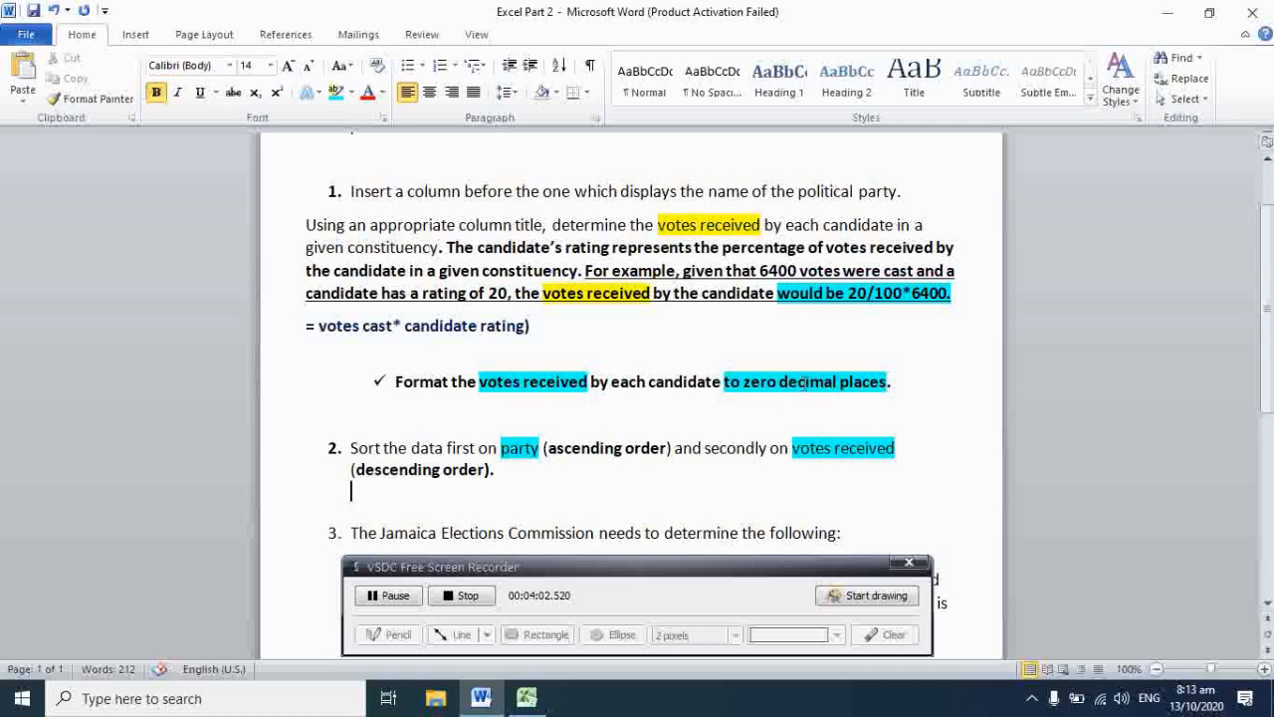
pyautogui.click(526, 698)
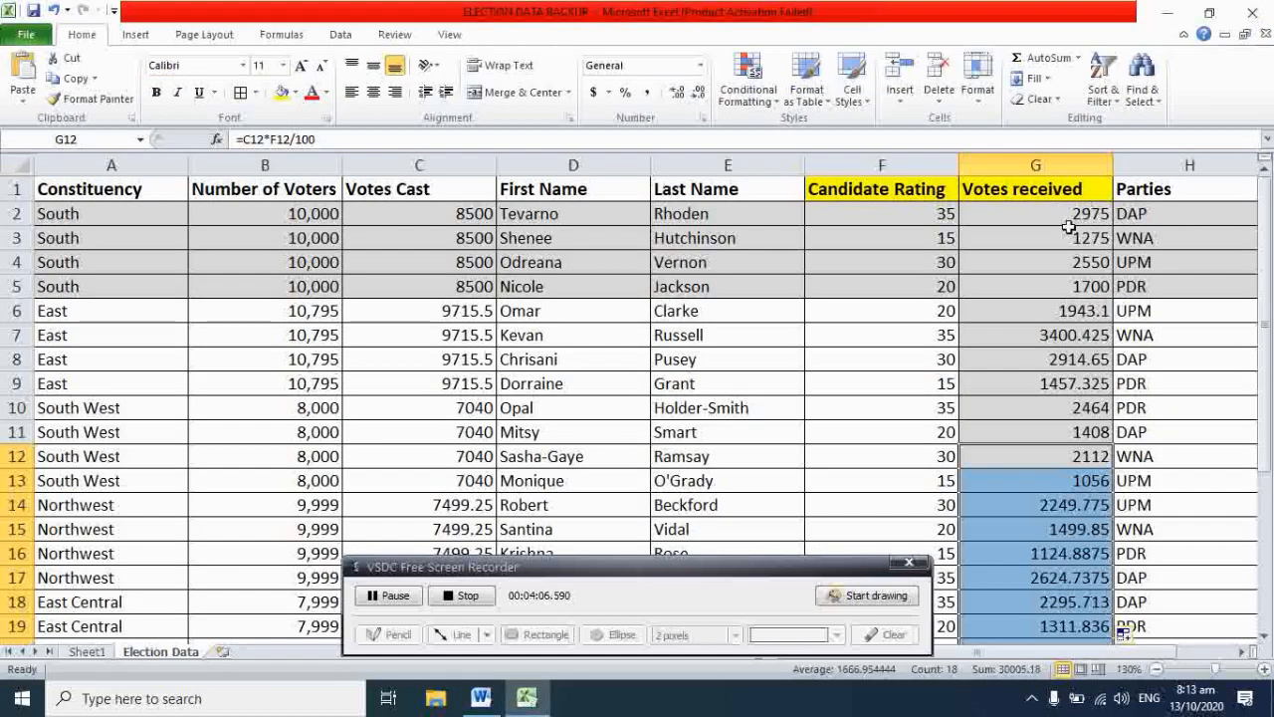
pyautogui.click(1067, 166)
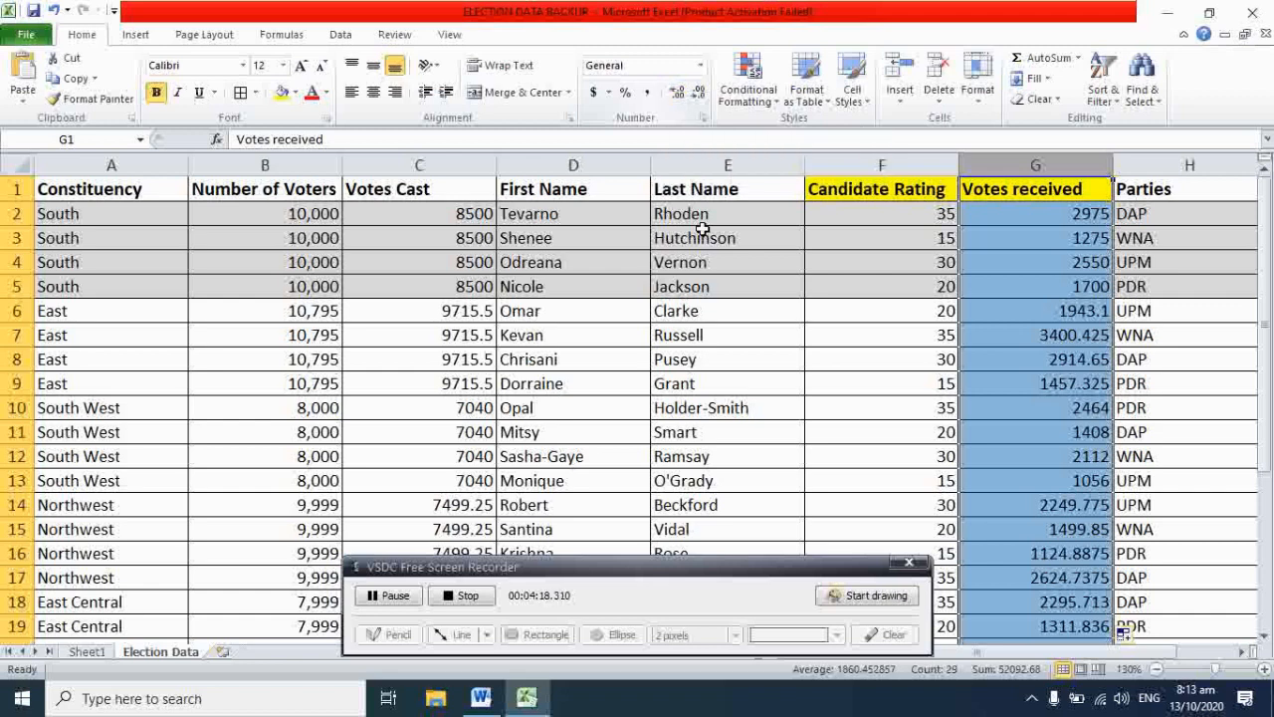
pyautogui.click(1045, 223)
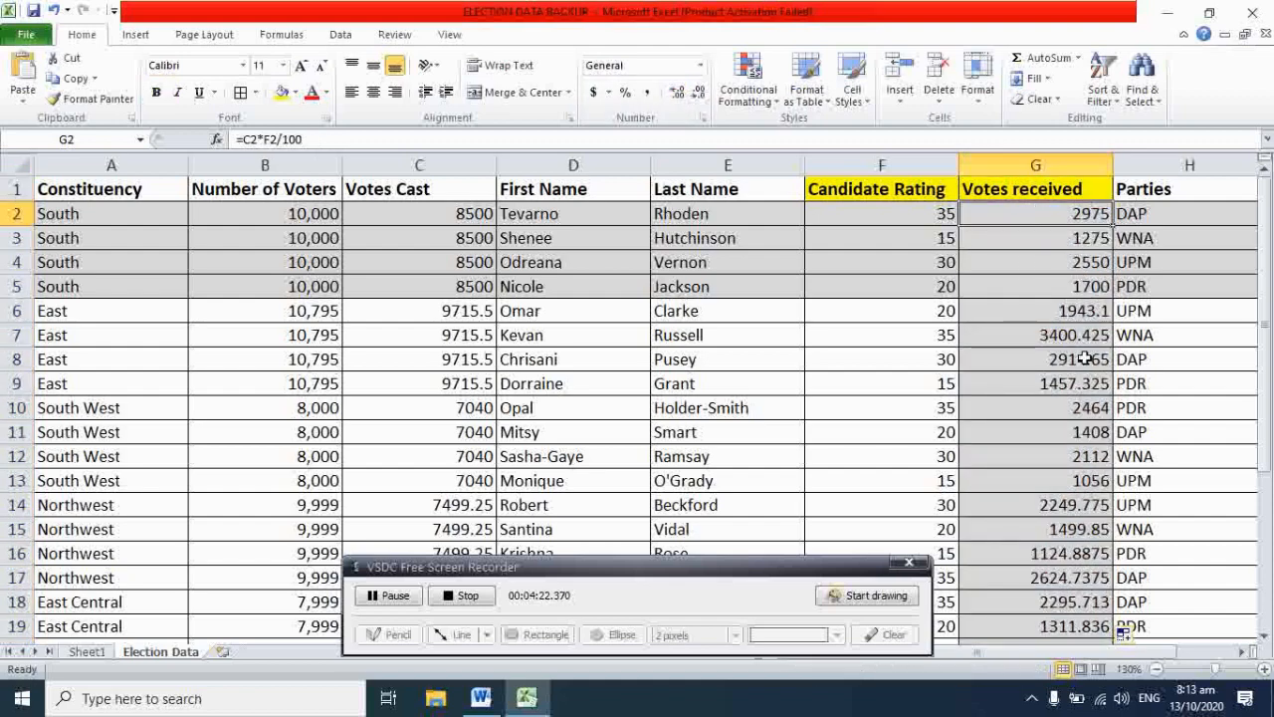
pyautogui.moveTo(1048, 314); pyautogui.dragTo(1061, 391)
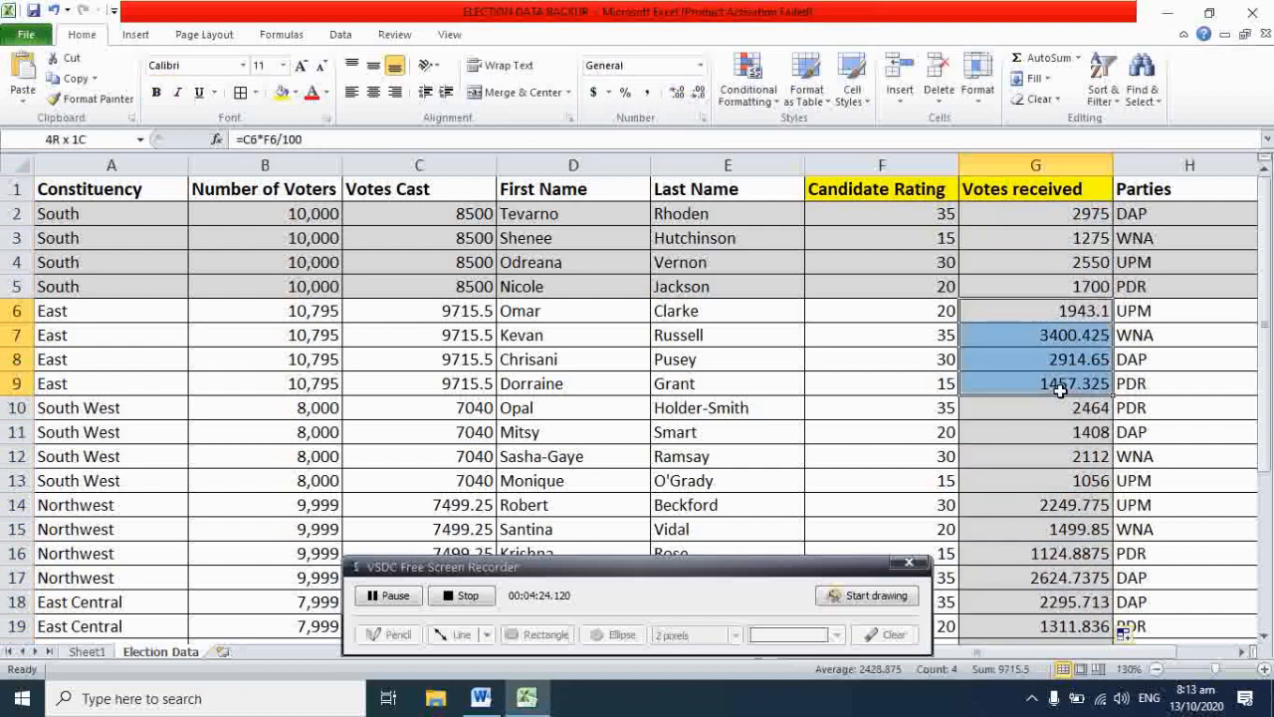
pyautogui.click(700, 99)
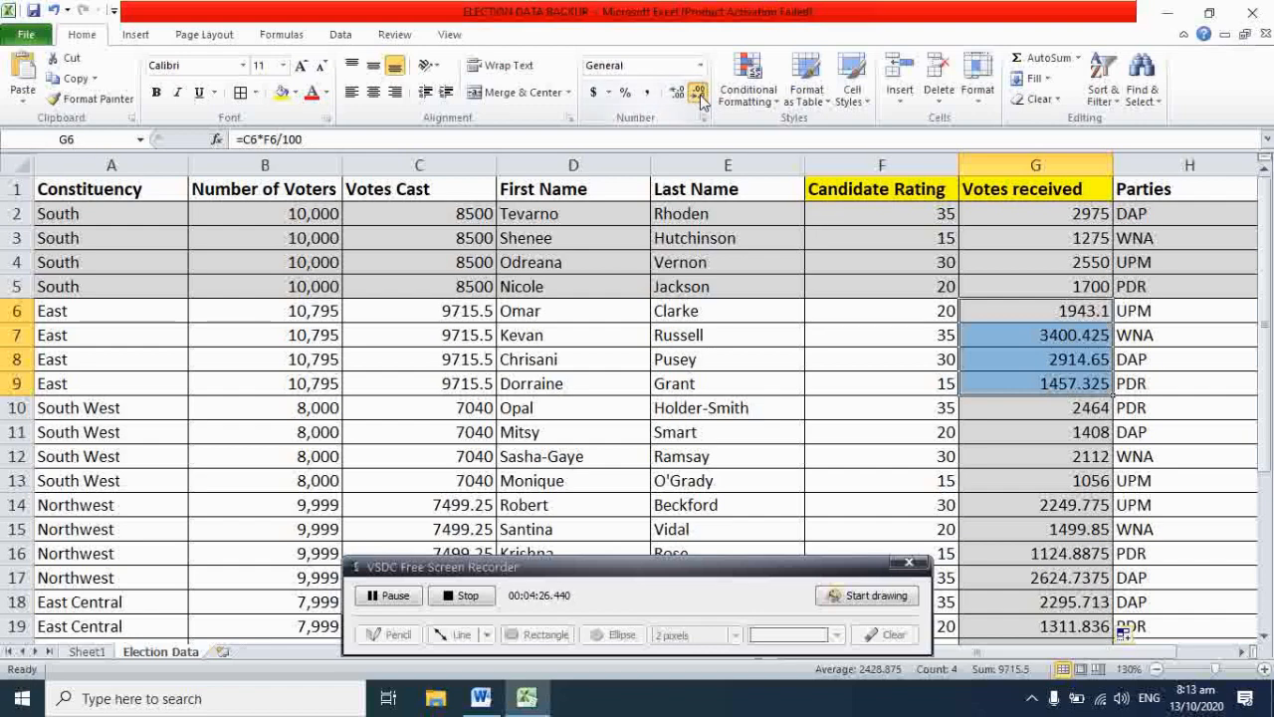
pyautogui.click(701, 99)
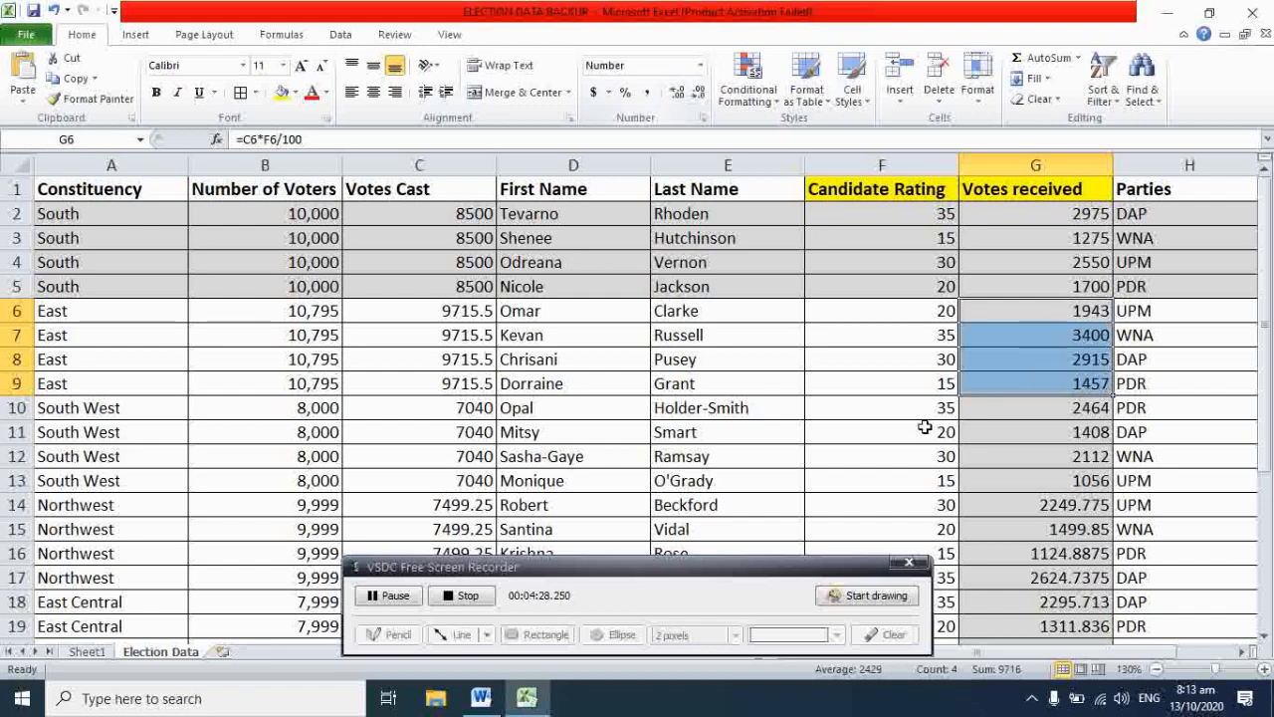
# Step: Format votes received cells G14 to G25 to zero decimal places and check the rest of the column for decimals
pyautogui.scroll(-2, 990, 416)
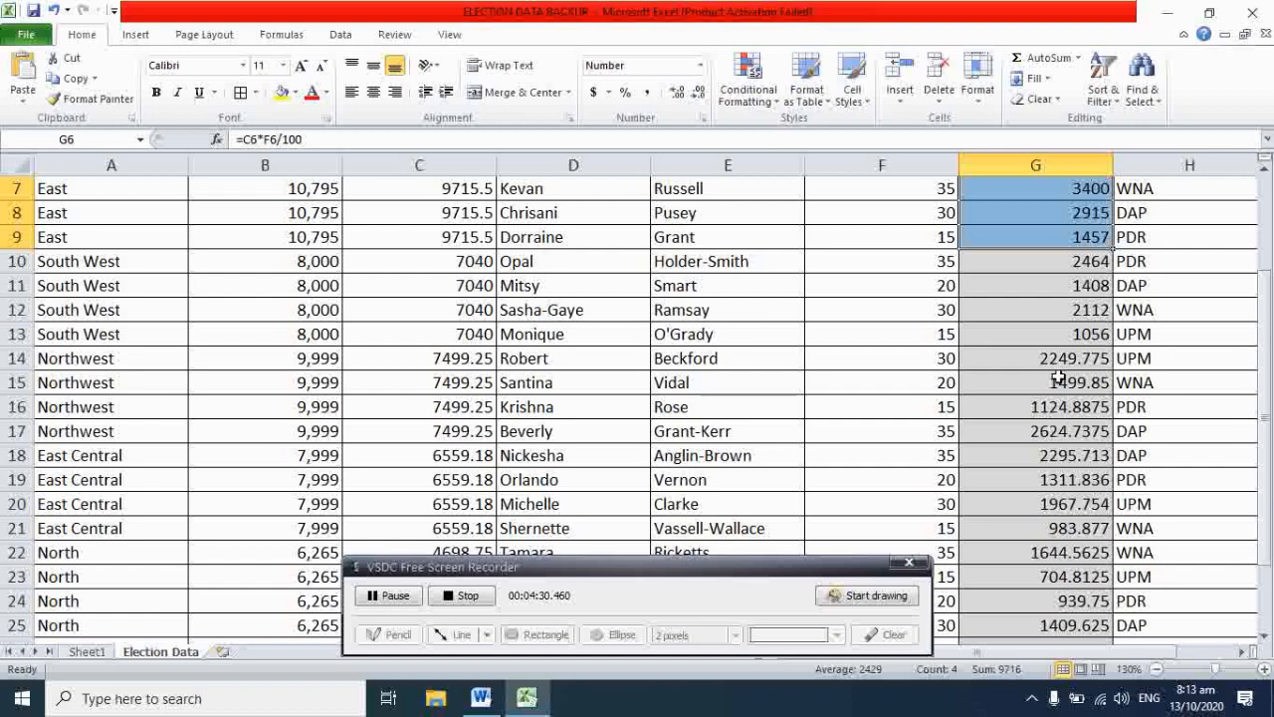
pyautogui.click(1030, 360)
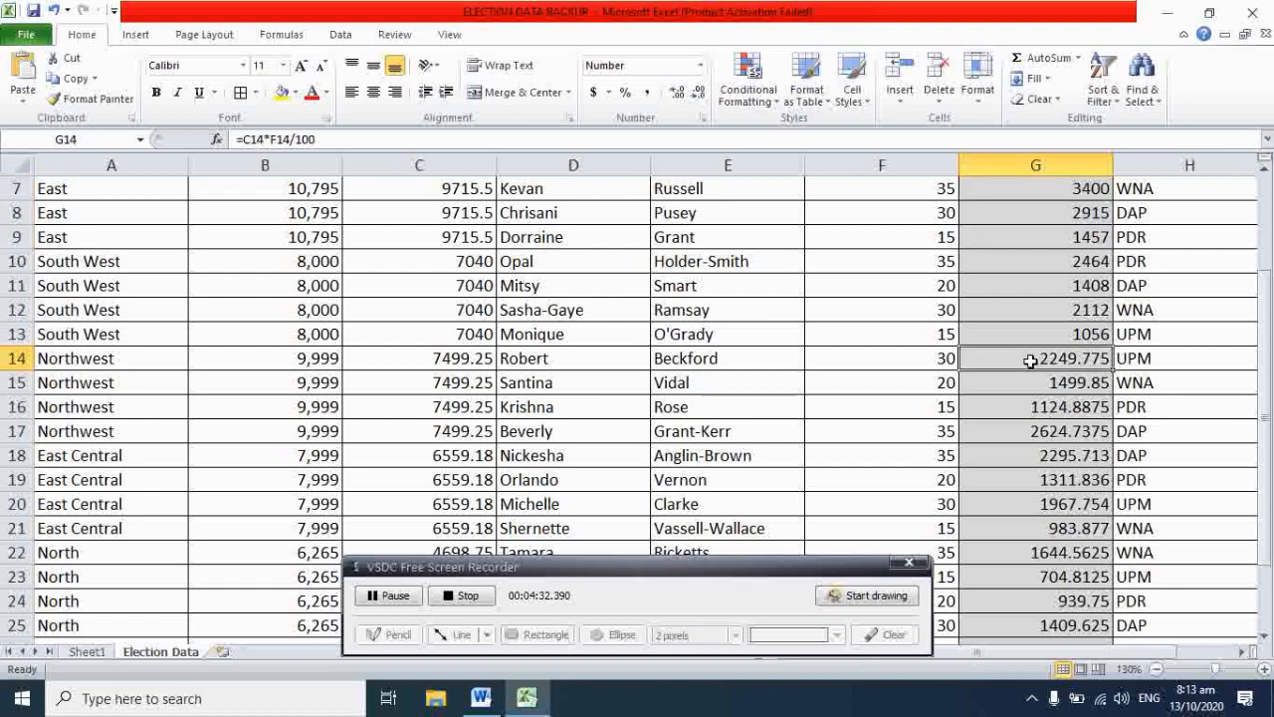
pyautogui.moveTo(1030, 360); pyautogui.dragTo(1063, 625)
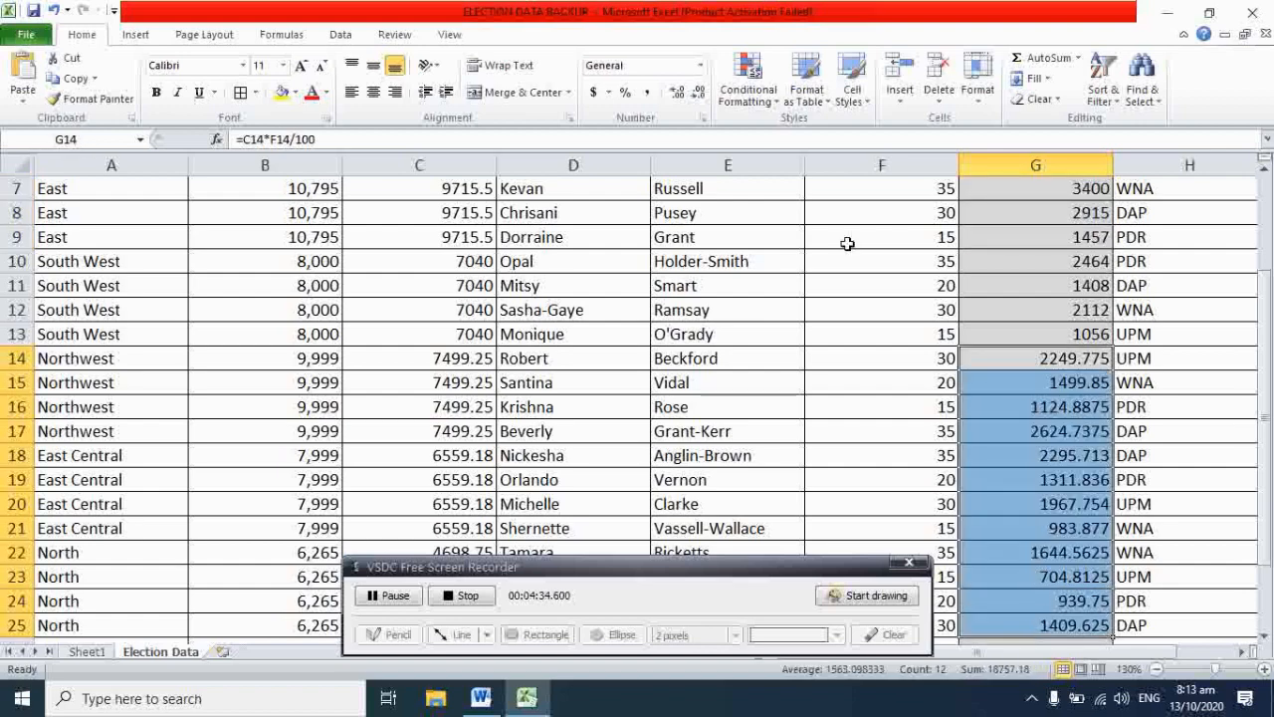
pyautogui.click(700, 95)
pyautogui.click(699, 95)
pyautogui.click(700, 94)
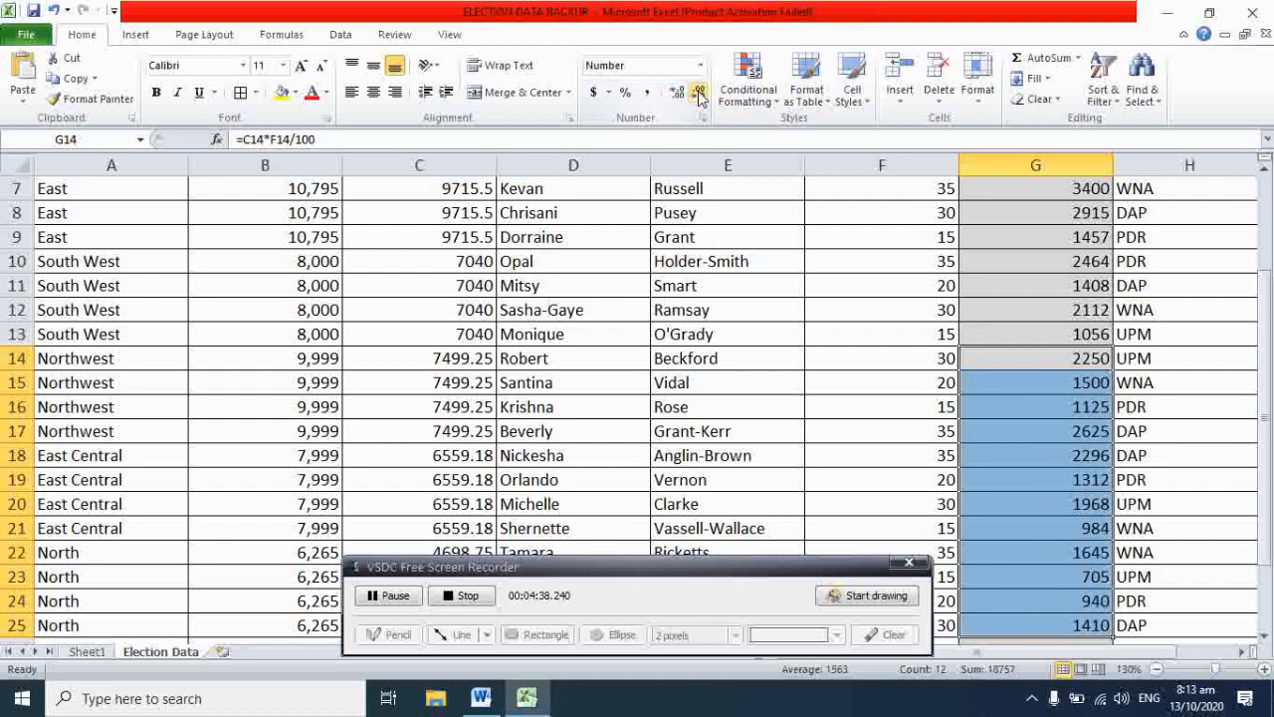
pyautogui.scroll(-2, 1086, 537)
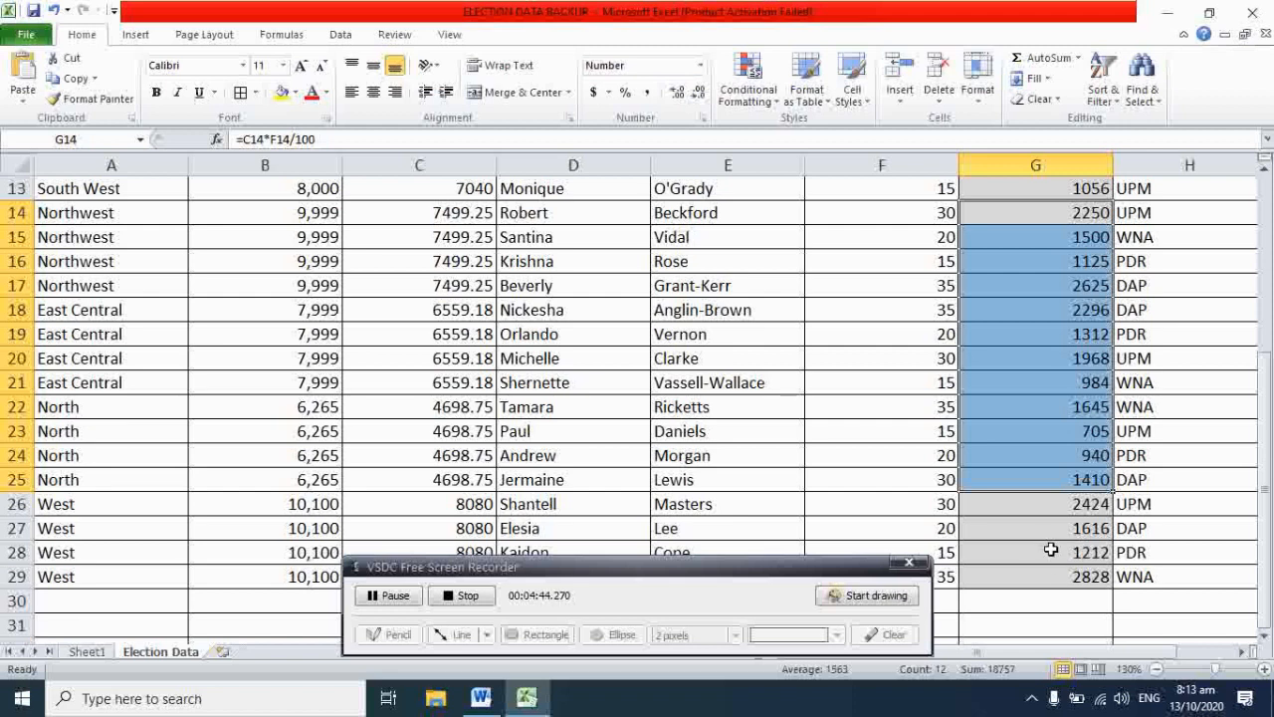
pyautogui.scroll(1, 1051, 550)
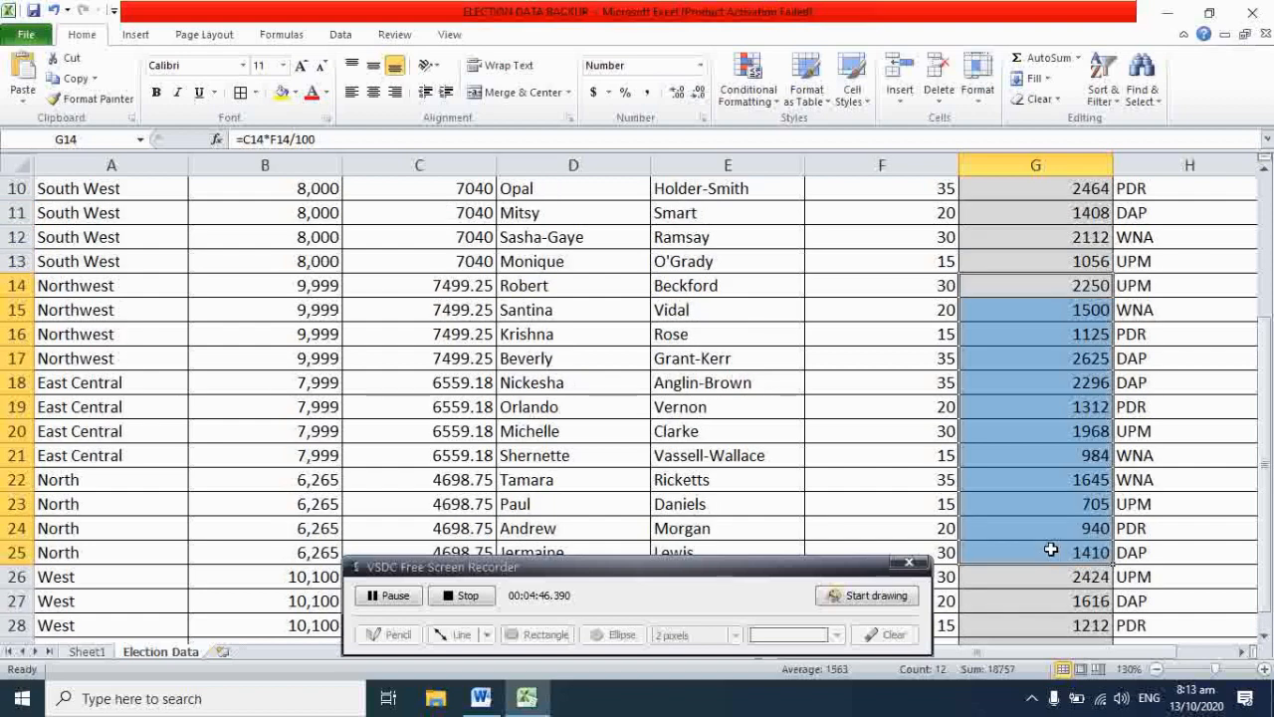
pyautogui.scroll(2, 1051, 549)
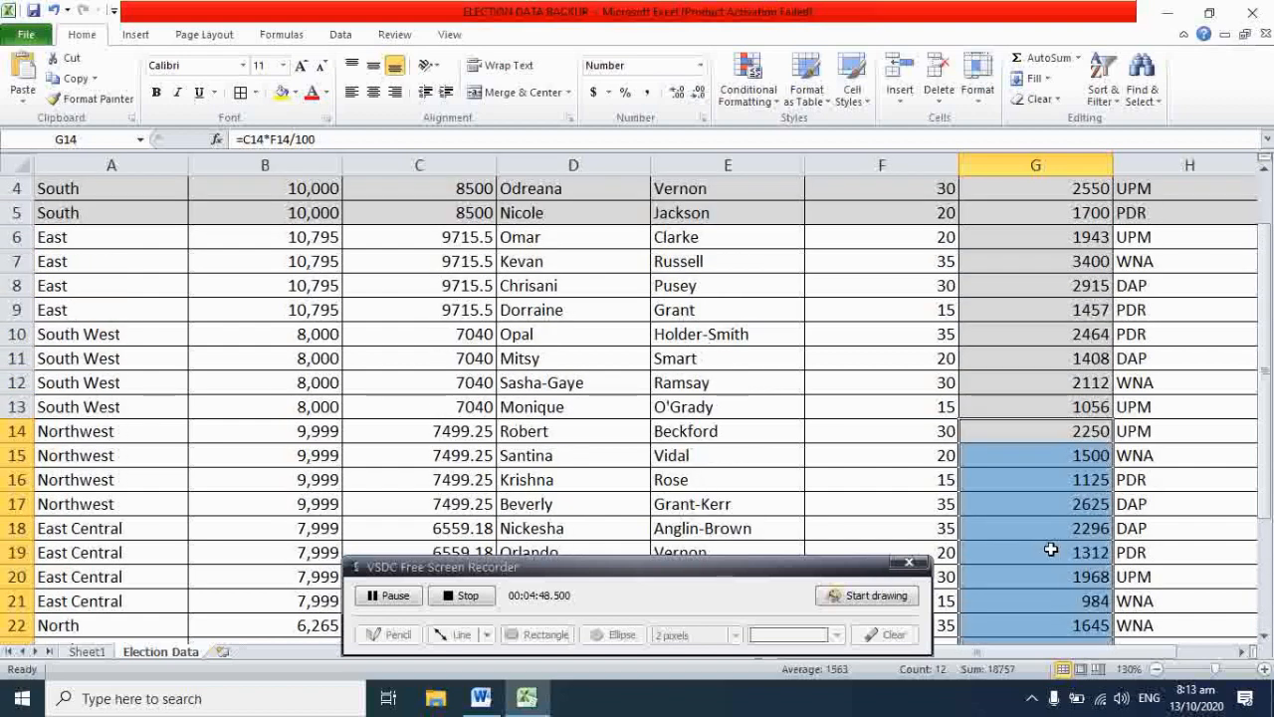
# Step: Format the Votes Cast values in cells C6 to C22 to zero decimal places
pyautogui.moveTo(647, 561); pyautogui.dragTo(1022, 584)
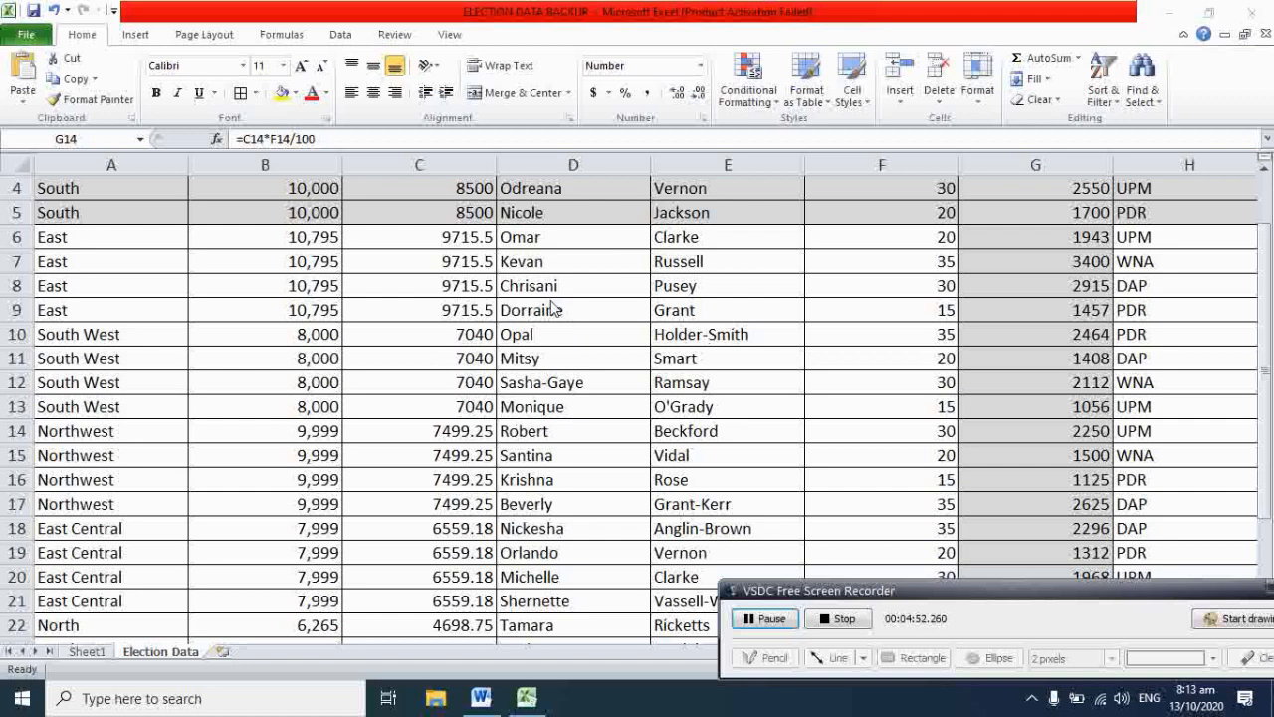
pyautogui.click(428, 235)
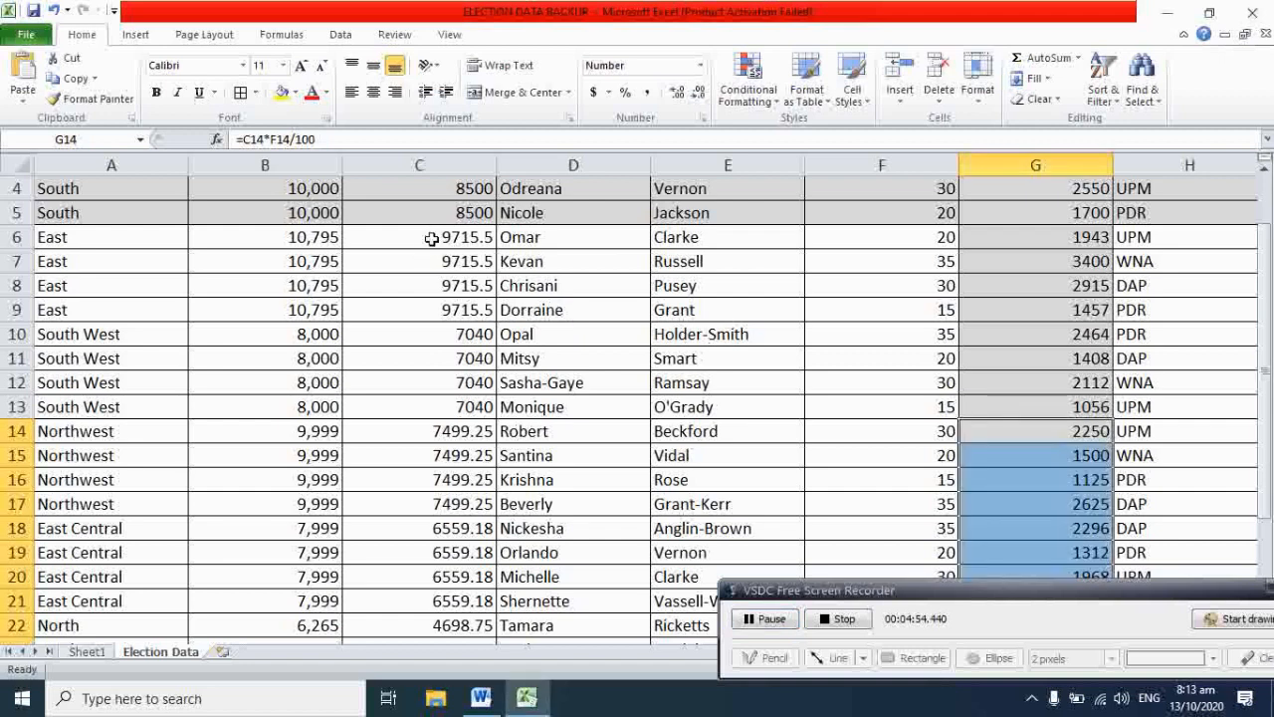
pyautogui.moveTo(430, 239); pyautogui.dragTo(459, 630)
pyautogui.click(699, 94)
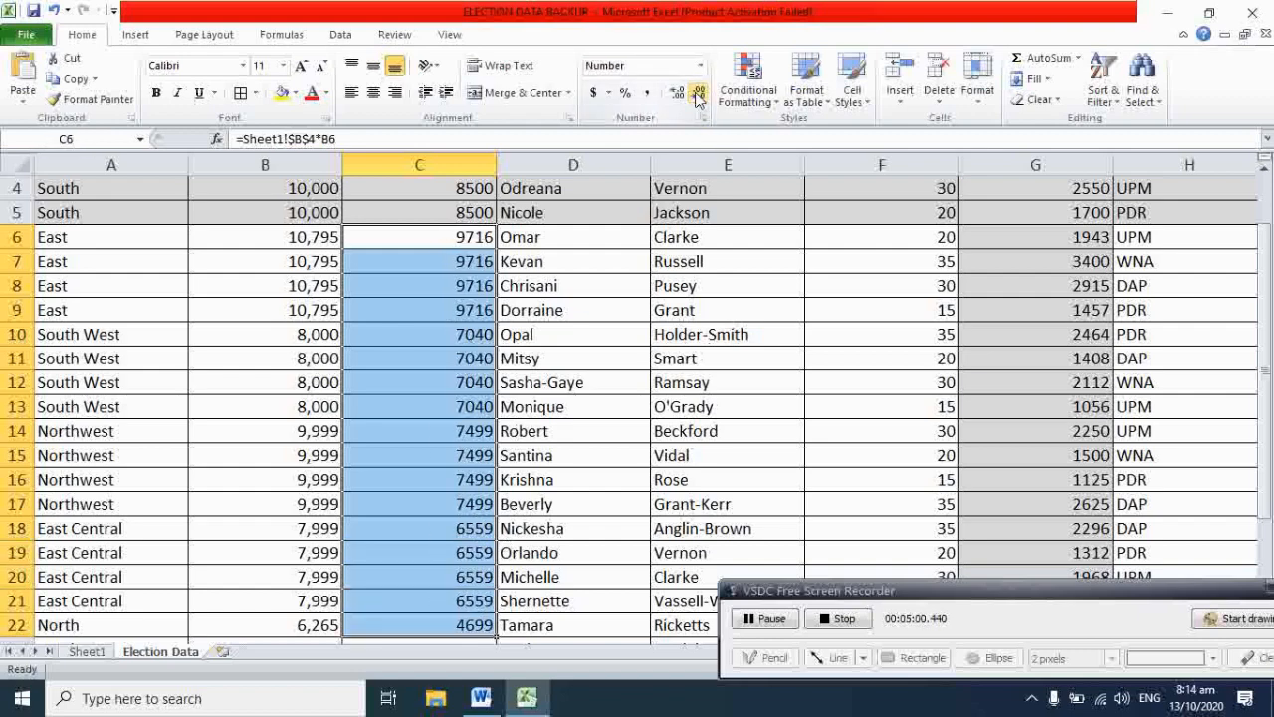
# Step: Reduce the Votes Cast values in cells C23 to C25 to one decimal place
pyautogui.scroll(-4, 721, 458)
pyautogui.moveTo(380, 360); pyautogui.dragTo(435, 404)
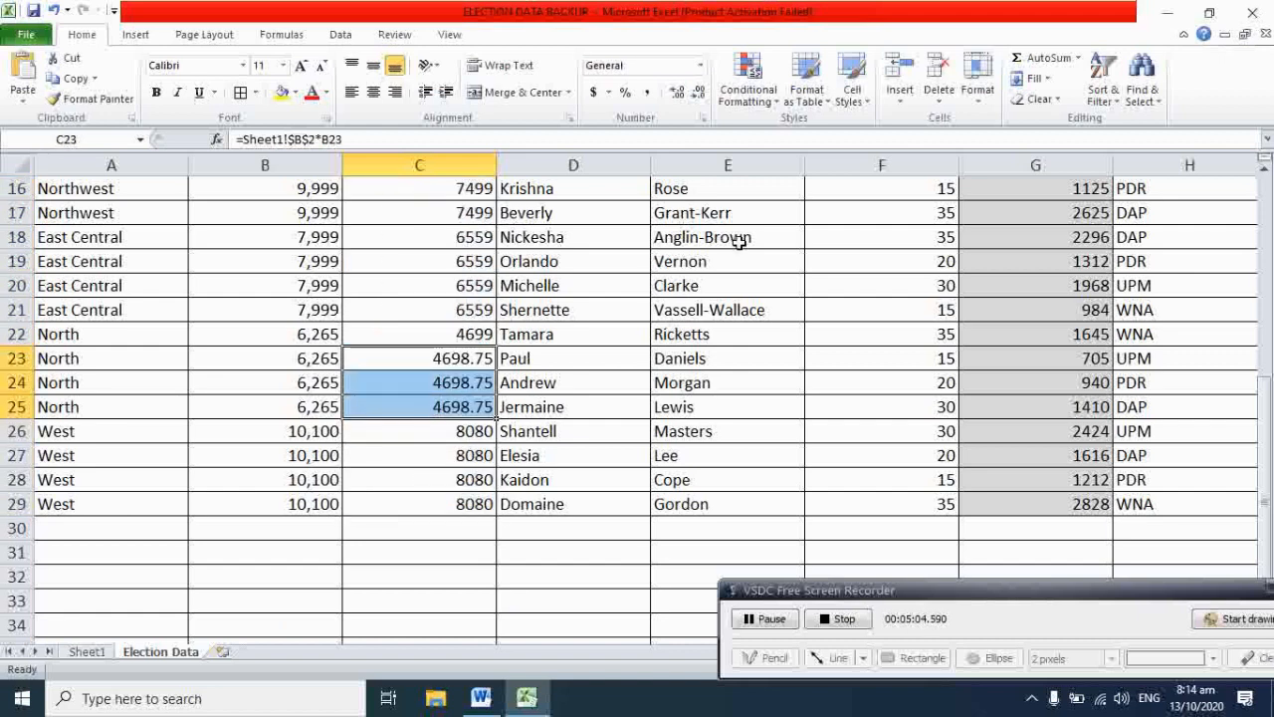
pyautogui.click(700, 94)
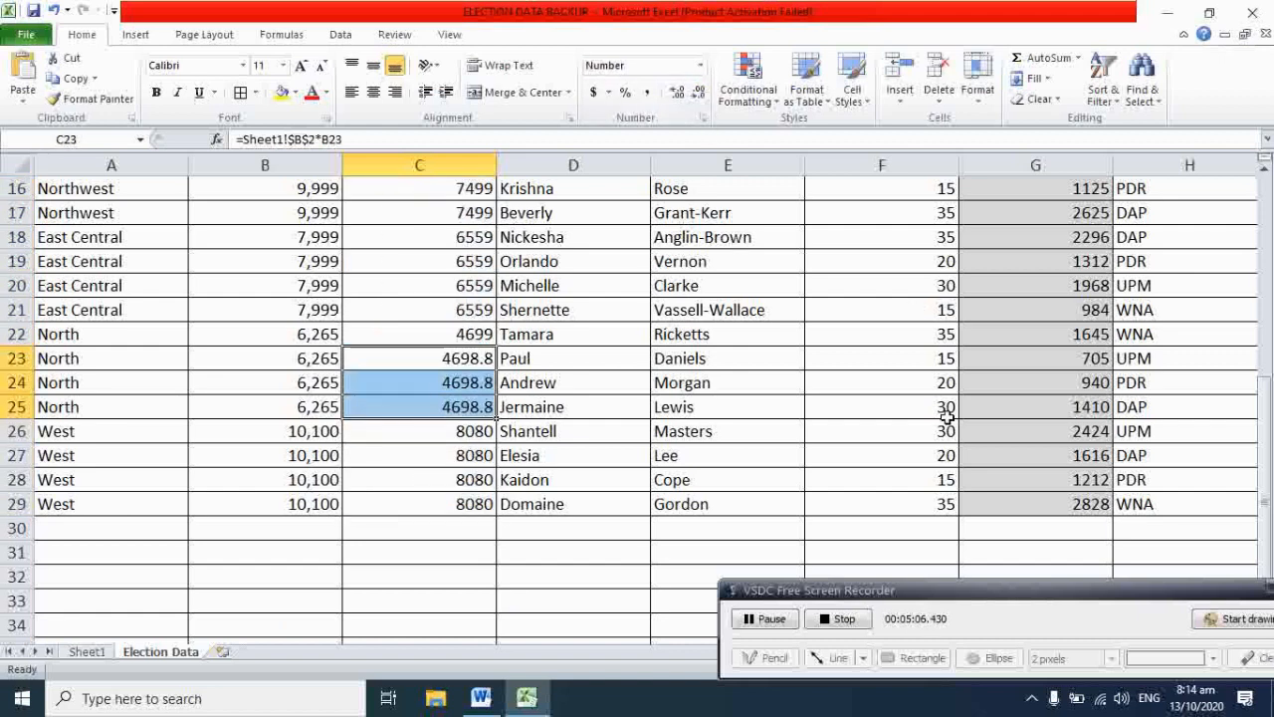
# Step: Check the sorting task in the Word instructions, return to Excel and select the whole election table, A1 to H29, including its headers
pyautogui.click(481, 700)
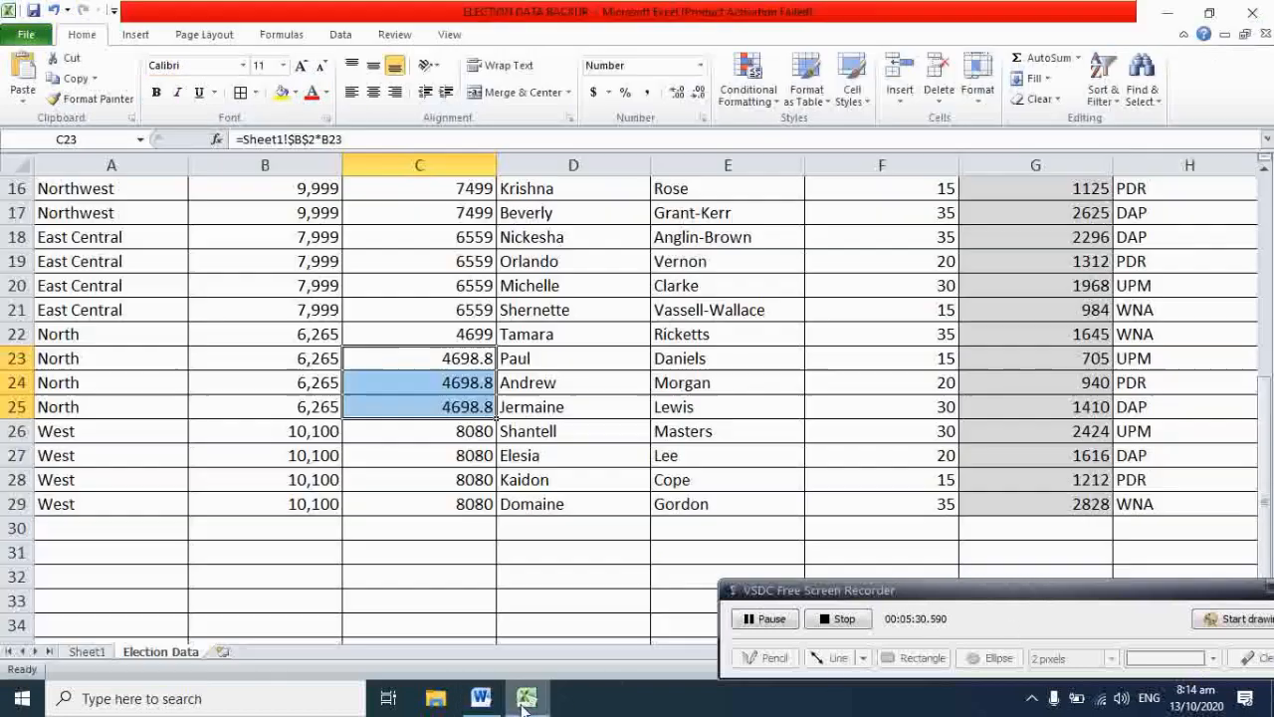
pyautogui.click(527, 698)
pyautogui.scroll(5, 753, 514)
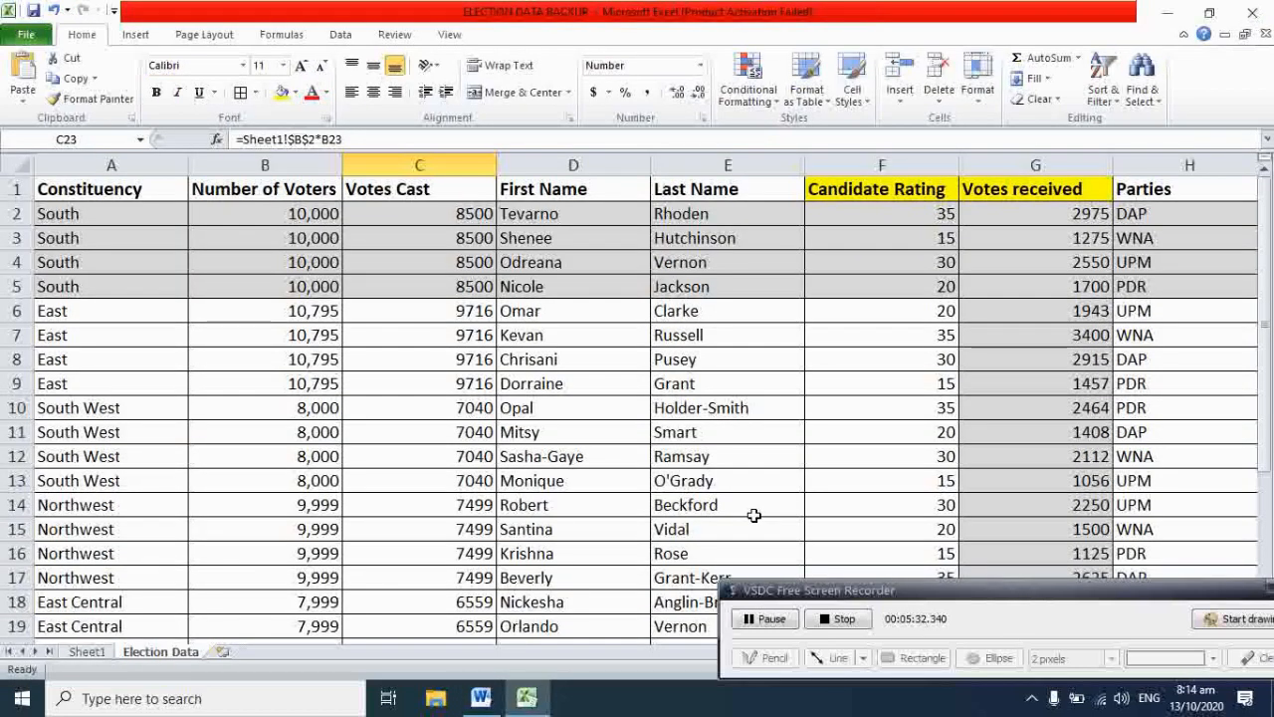
pyautogui.click(74, 193)
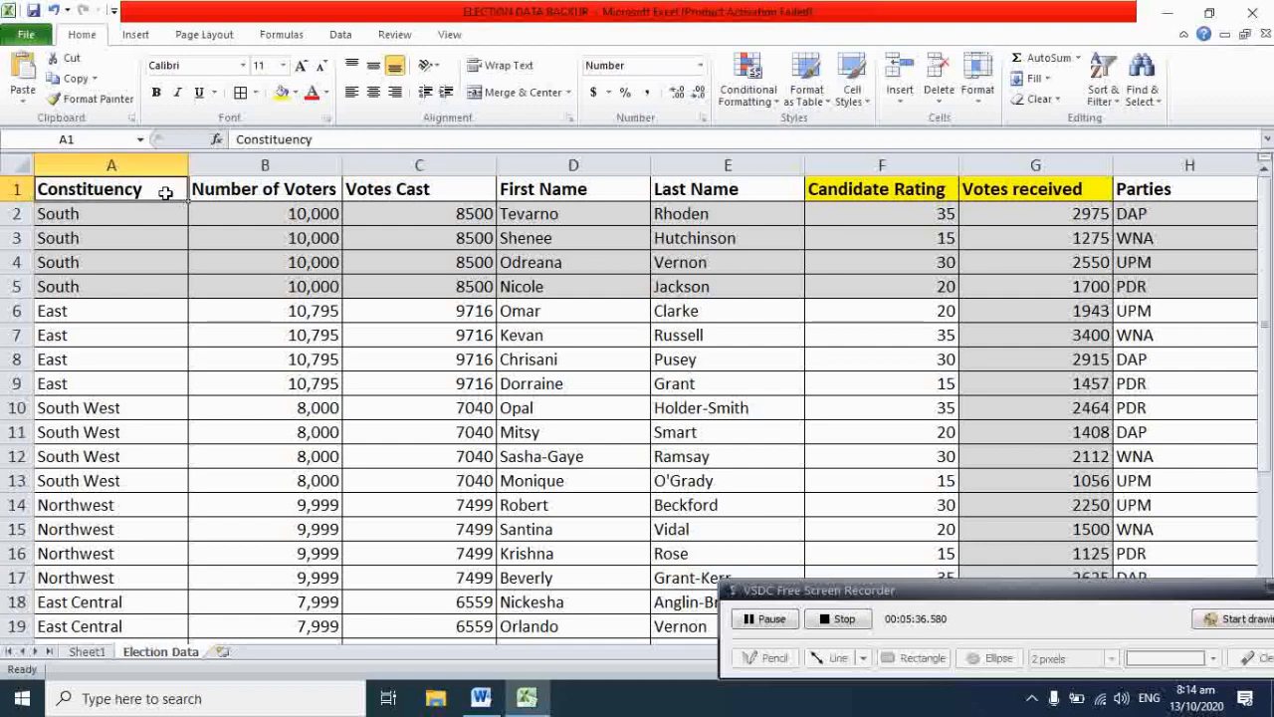
pyautogui.moveTo(165, 193); pyautogui.dragTo(602, 554)
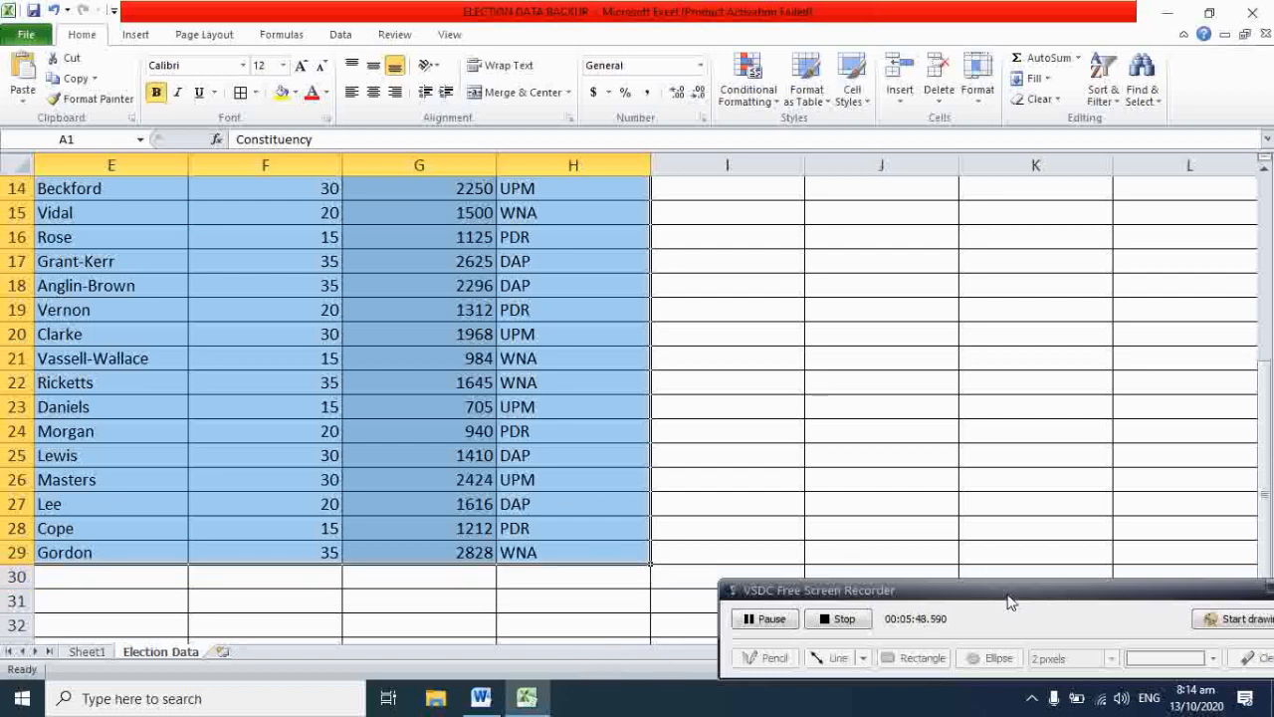
pyautogui.moveTo(1032, 597); pyautogui.dragTo(961, 716)
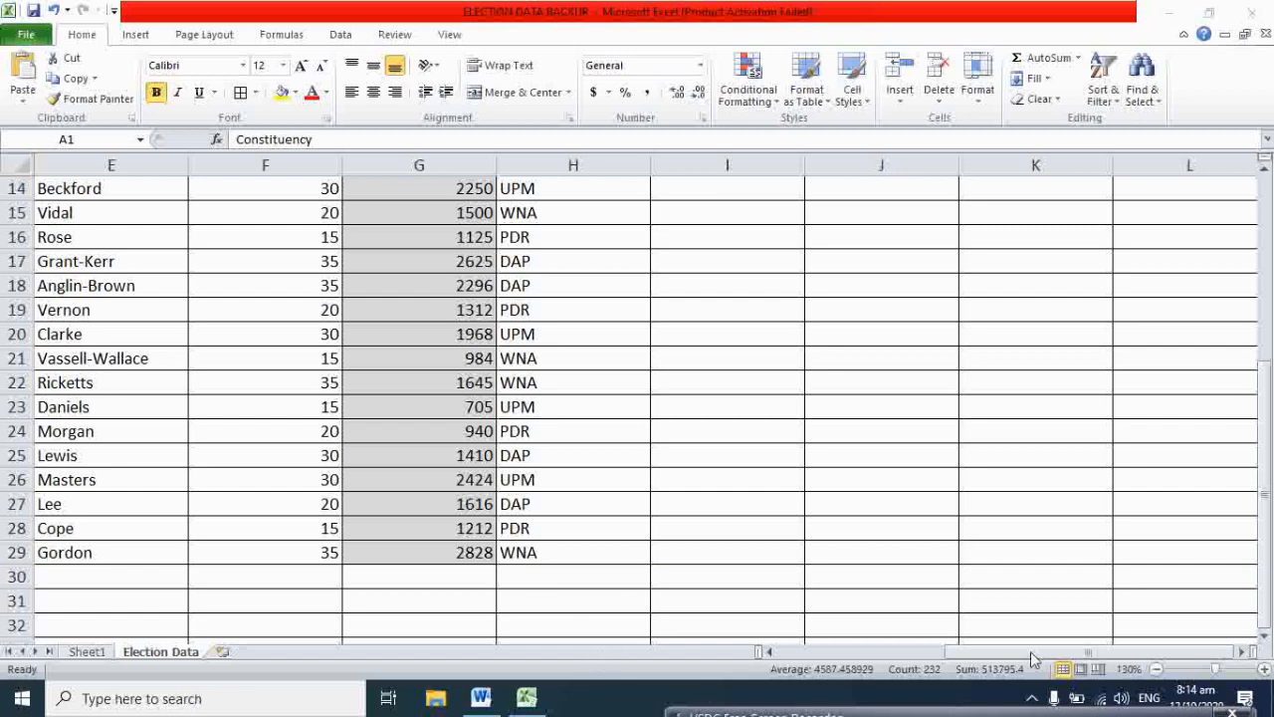
pyautogui.moveTo(1030, 651); pyautogui.dragTo(834, 665)
pyautogui.moveTo(1264, 473); pyautogui.dragTo(1075, 276)
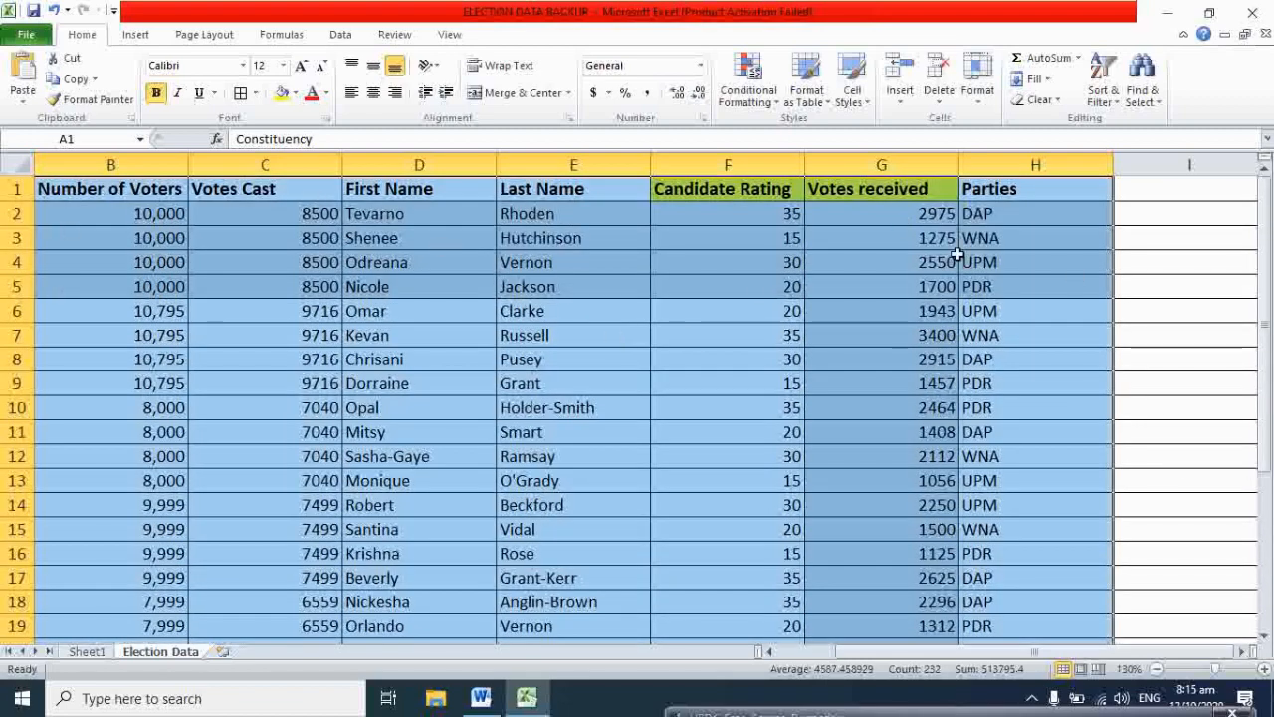
# Step: Start a custom sort on the selected election table and add a second sort level
pyautogui.click(1119, 106)
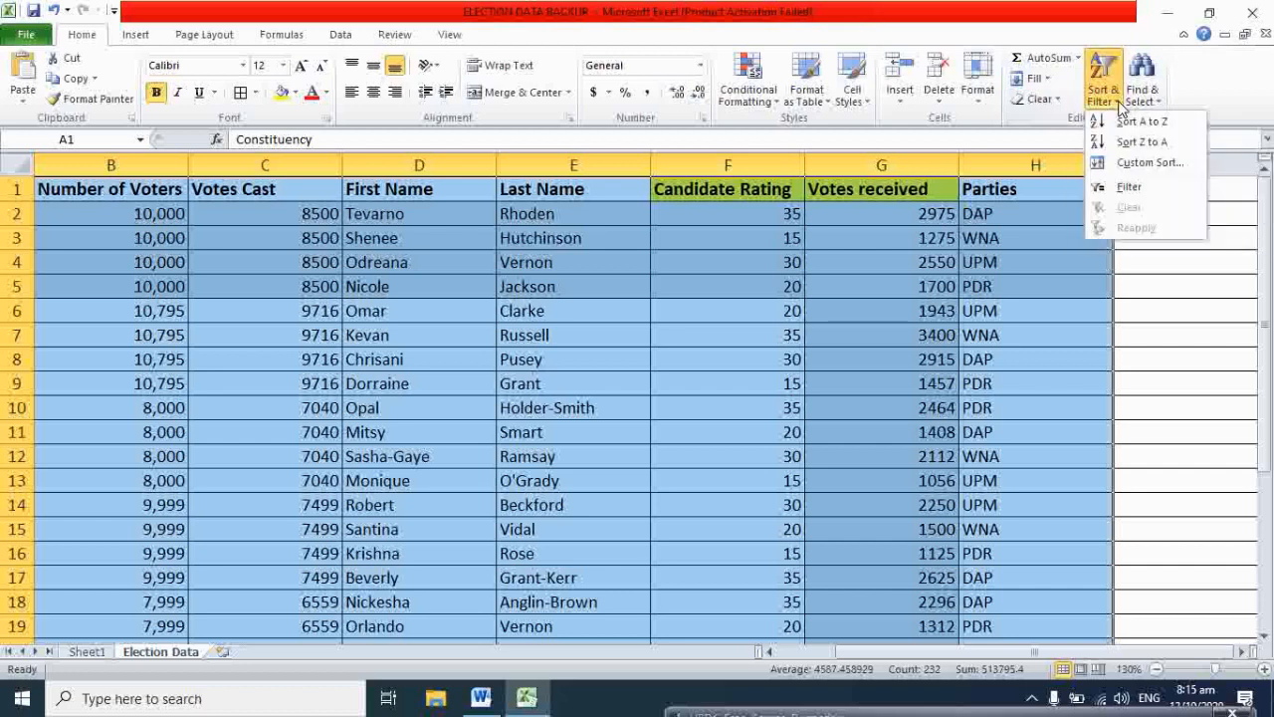
pyautogui.click(1141, 171)
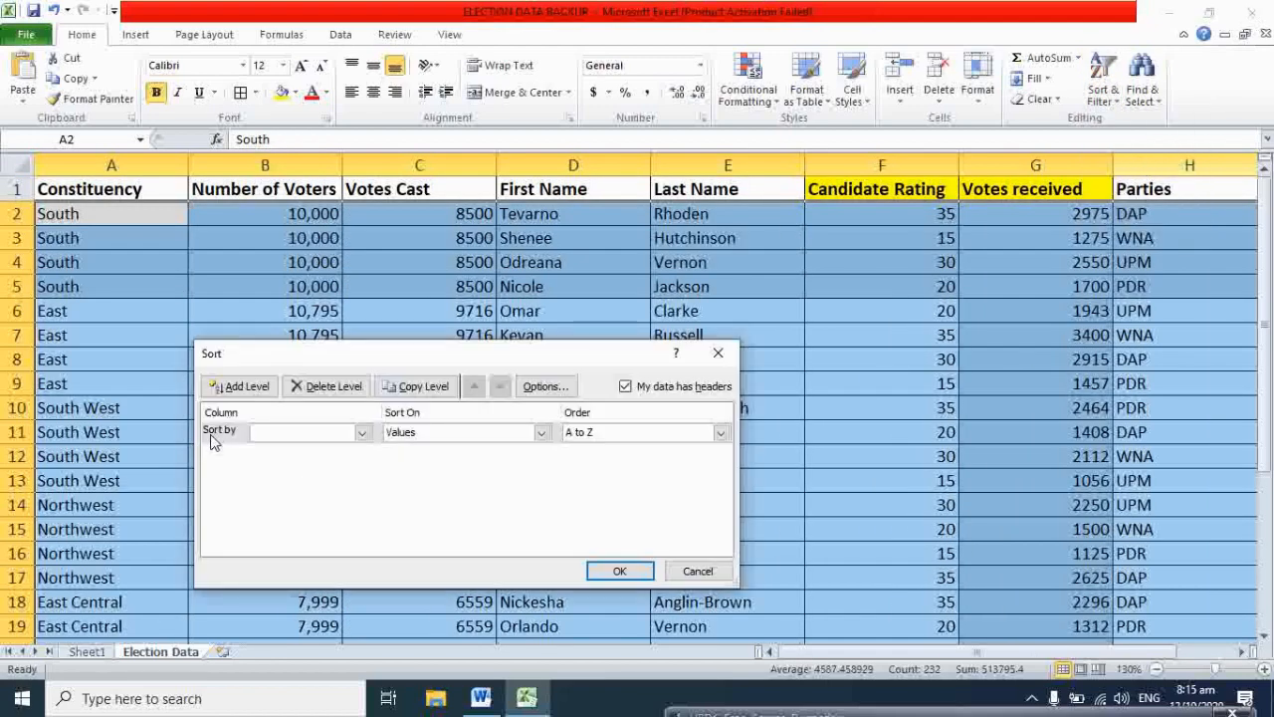
pyautogui.click(228, 388)
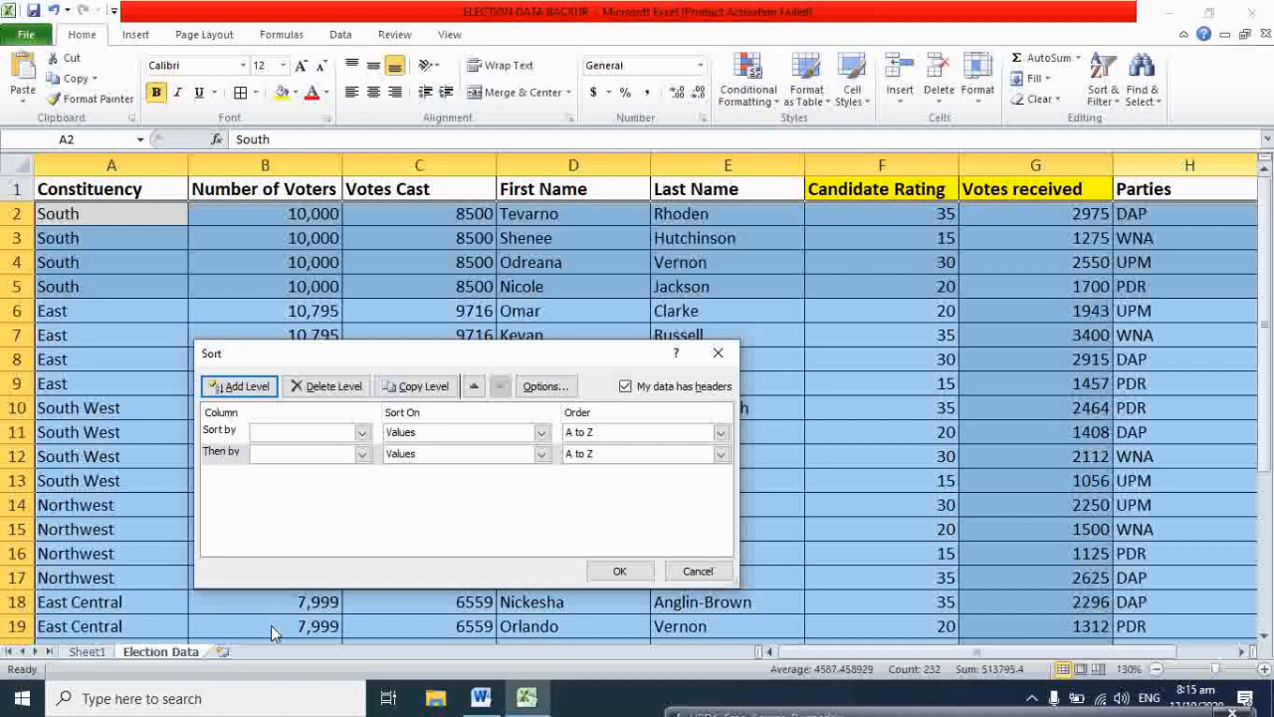
# Step: Check the required sort fields in Word, return to Excel and set Parties as the first sort column and Votes received as the second
pyautogui.click(480, 700)
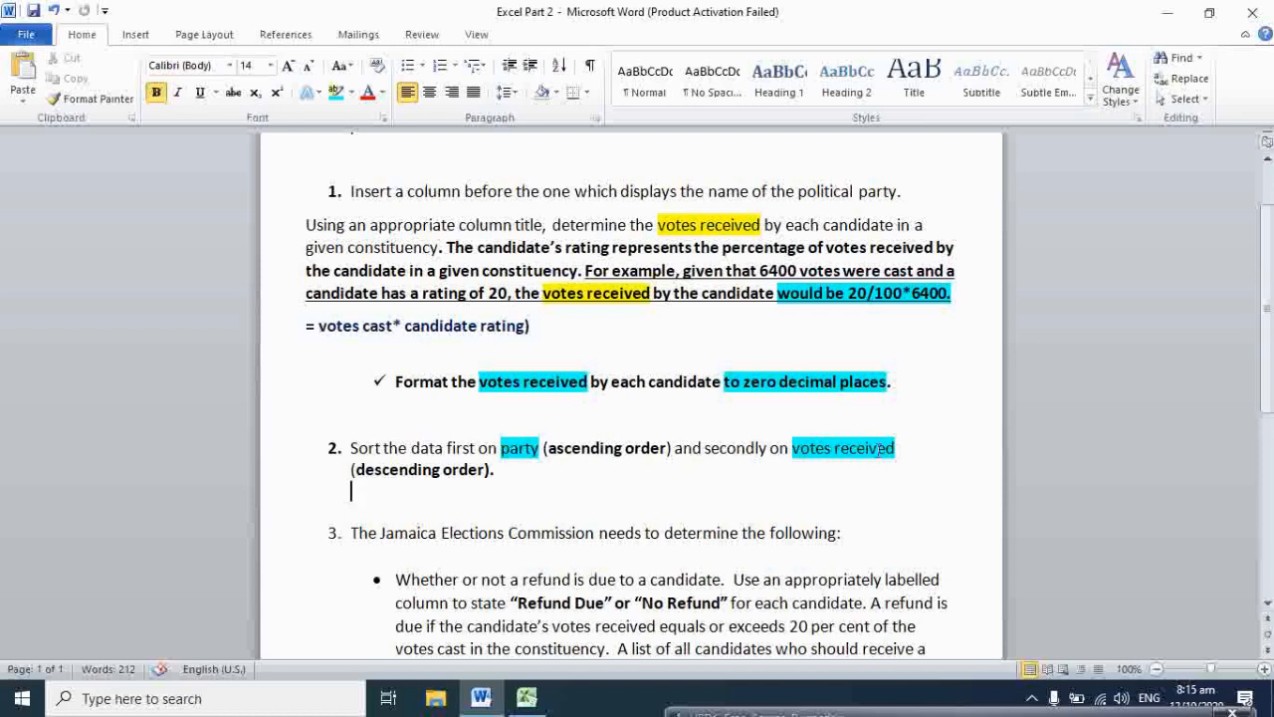
pyautogui.click(526, 698)
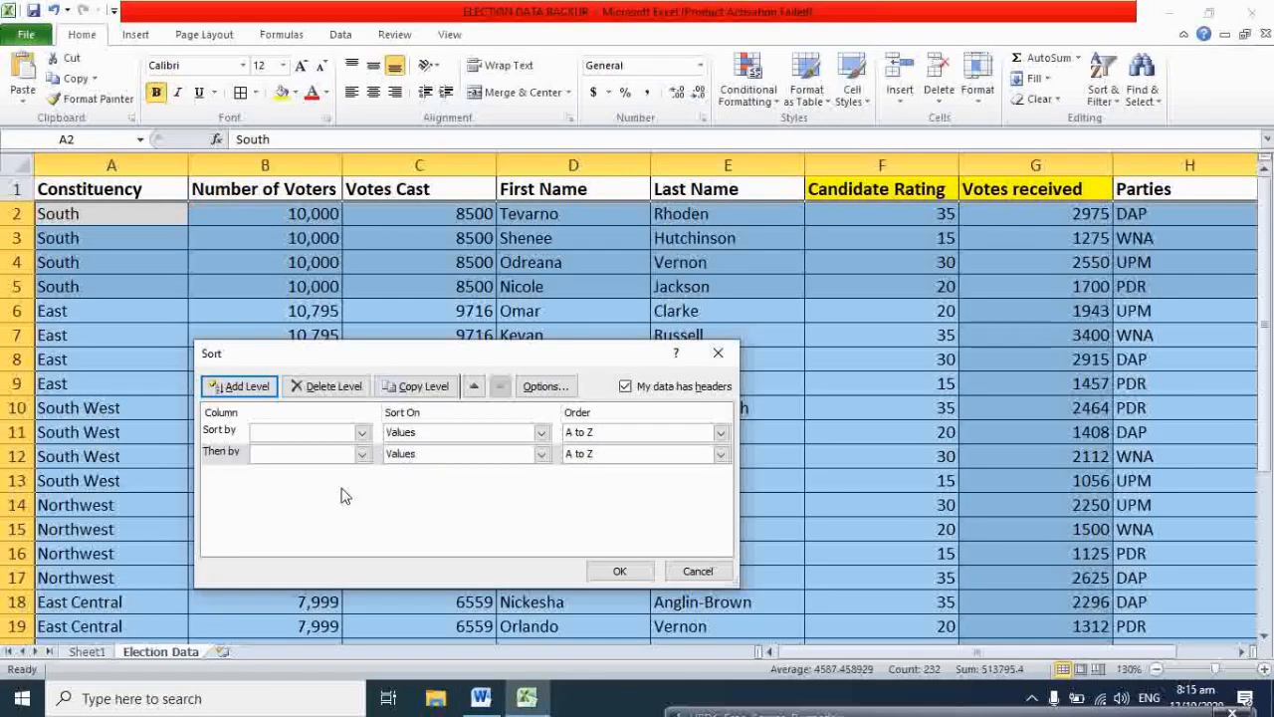
pyautogui.click(361, 433)
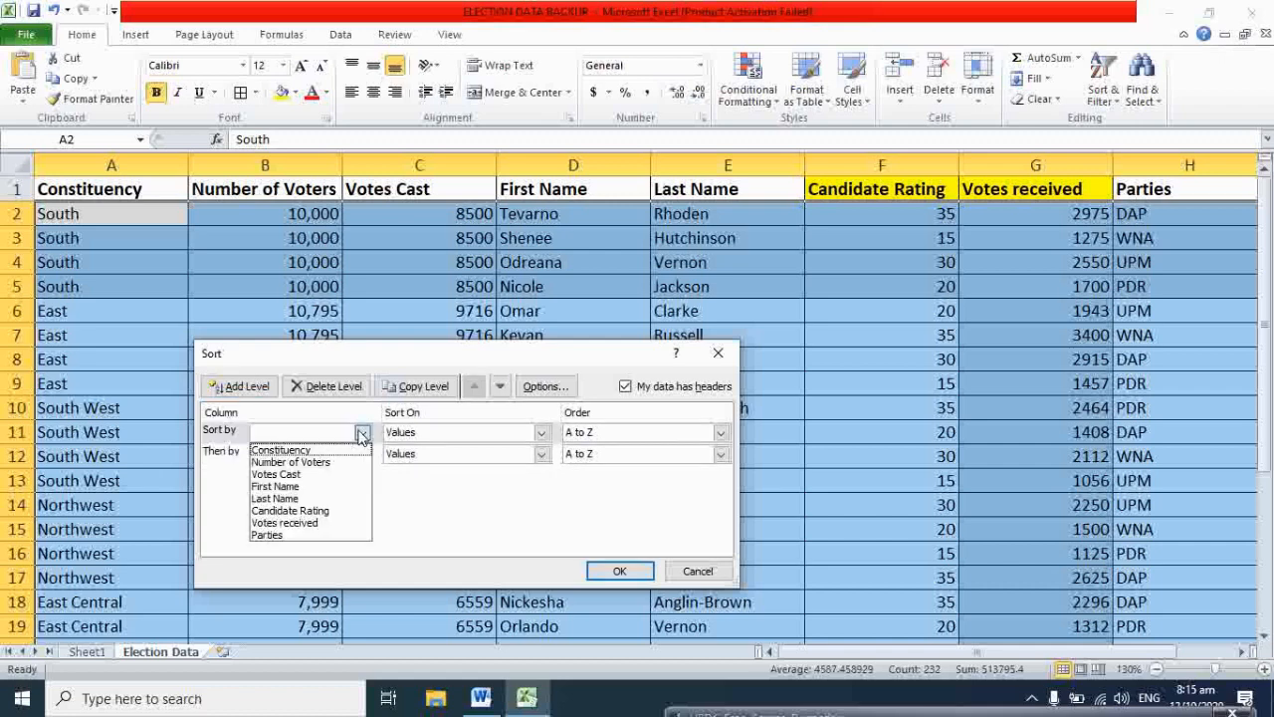
pyautogui.click(289, 535)
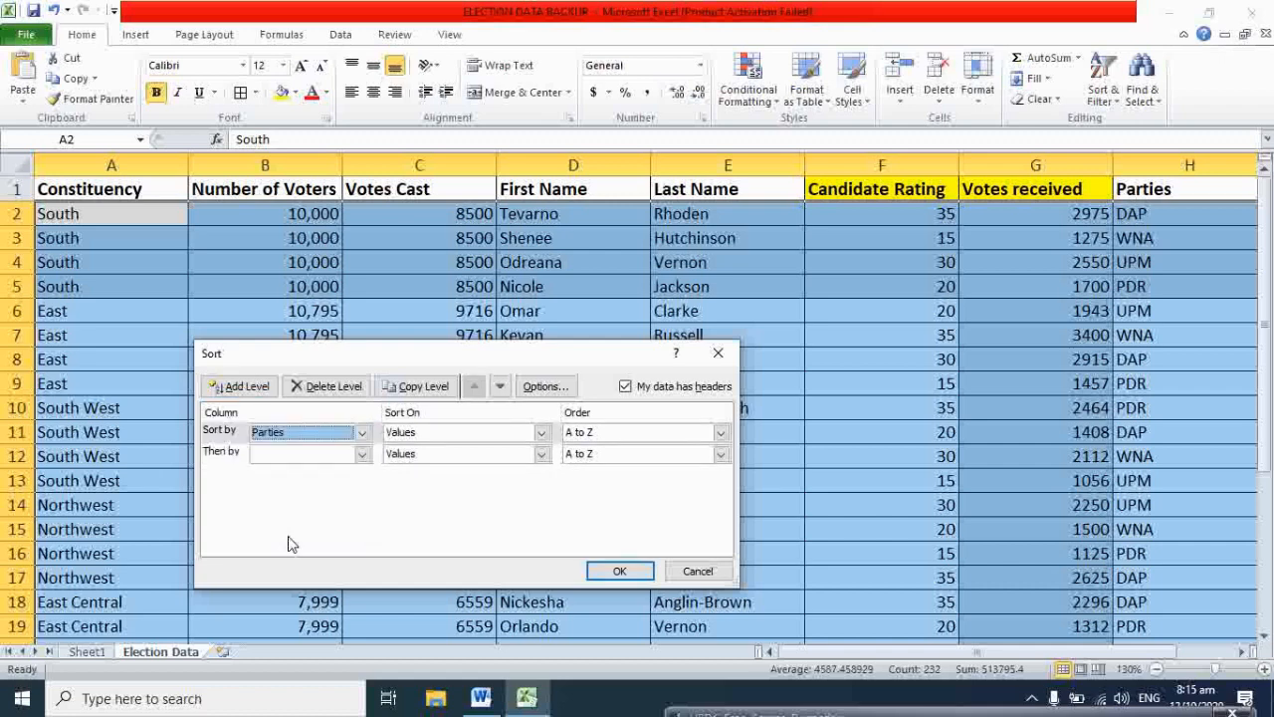
pyautogui.click(361, 454)
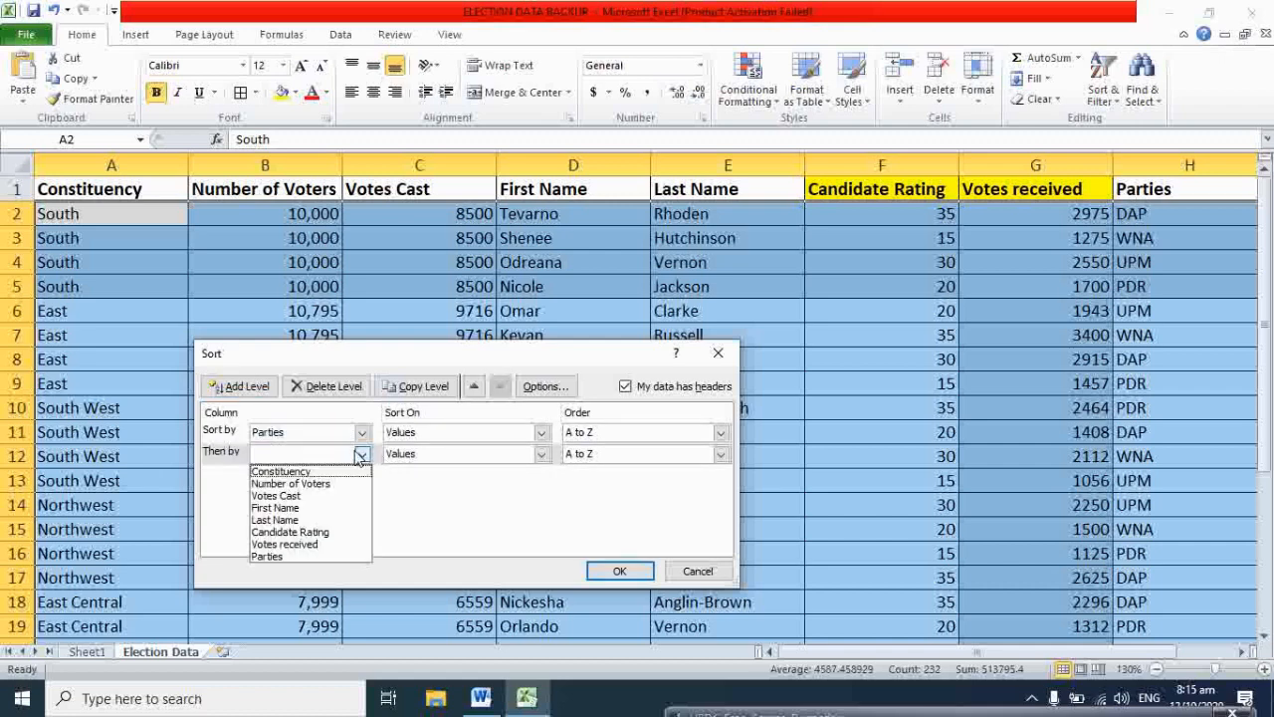
pyautogui.click(324, 544)
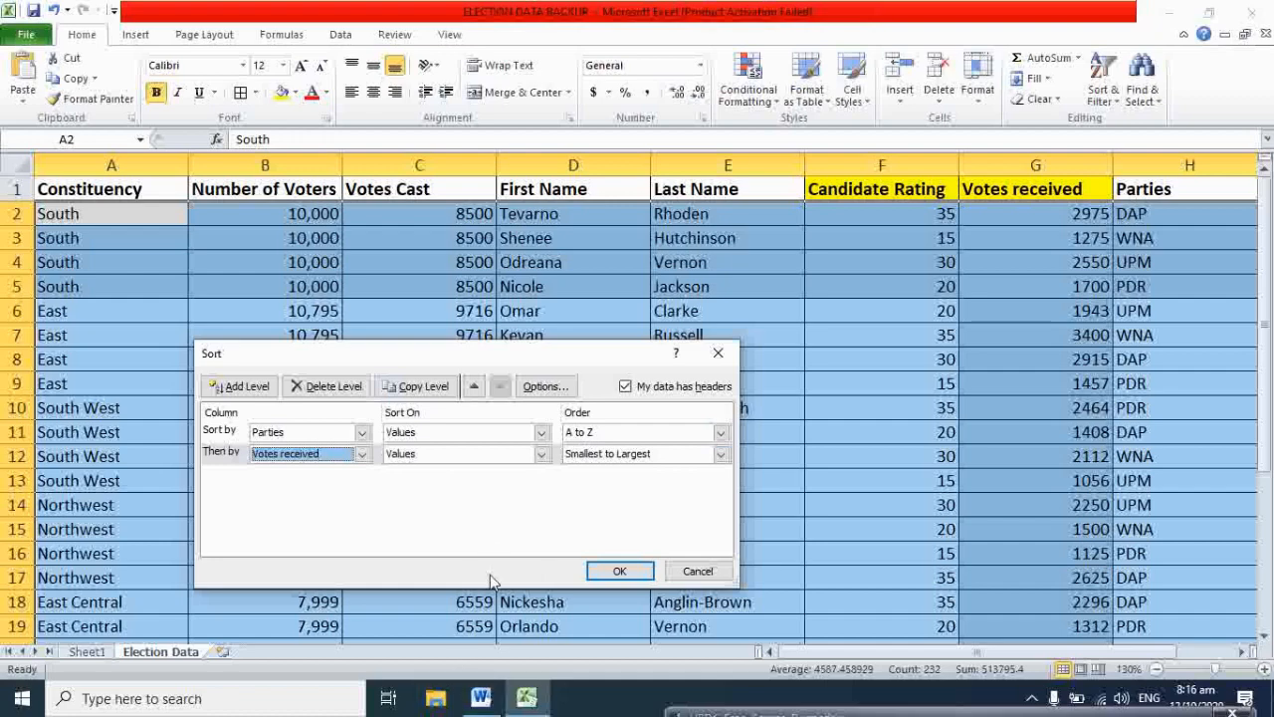
# Step: Check the sort orders in Word, return to Excel and apply the sort with Parties A to Z and Votes received Largest to Smallest
pyautogui.click(481, 699)
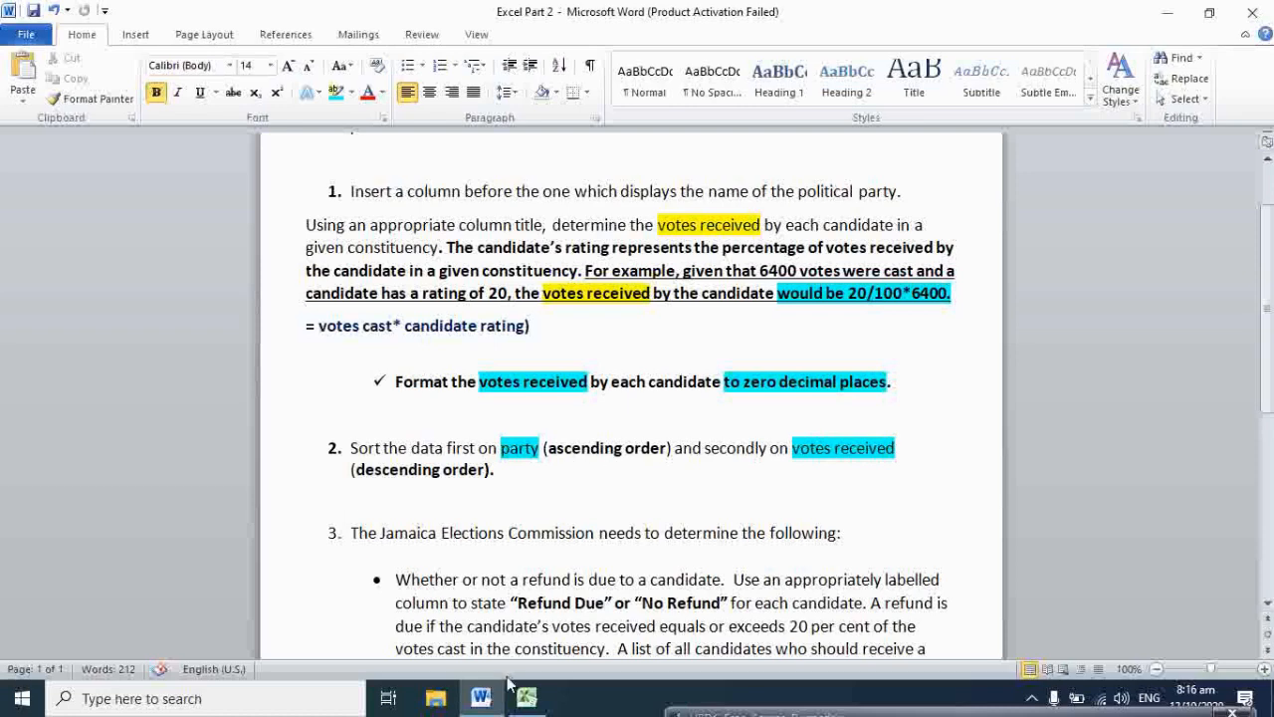
pyautogui.moveTo(529, 696)
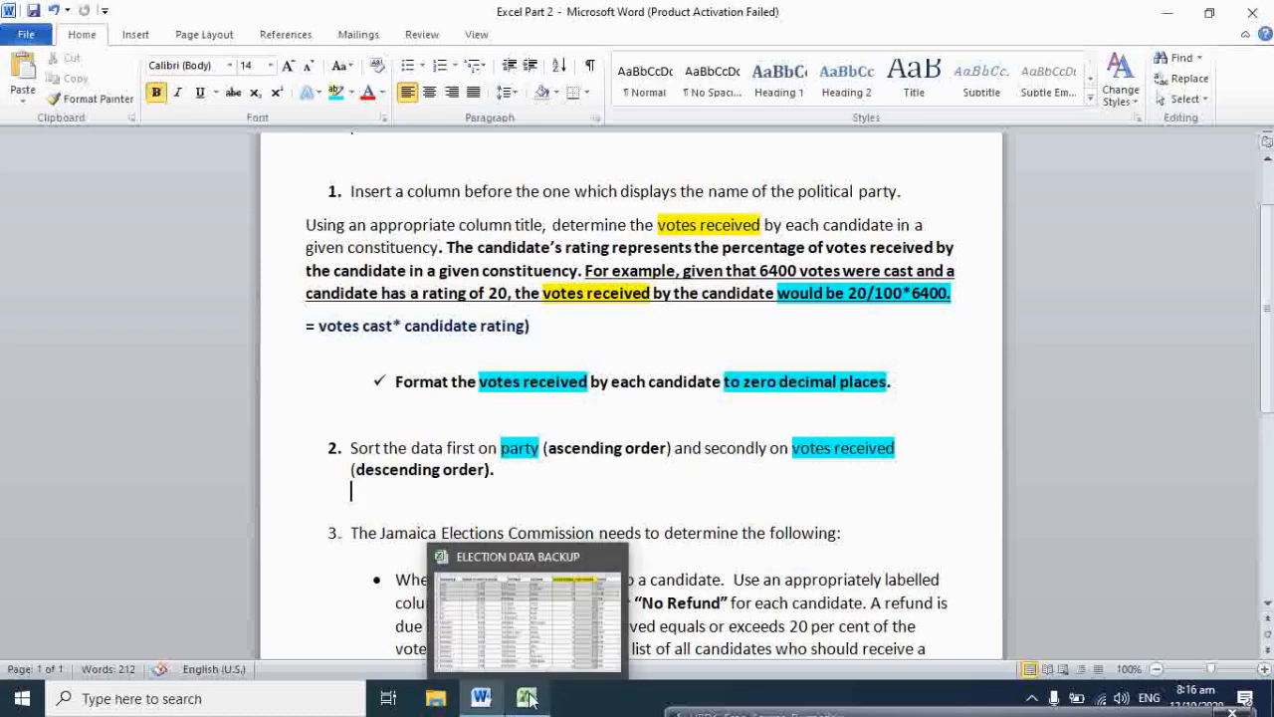
pyautogui.click(529, 696)
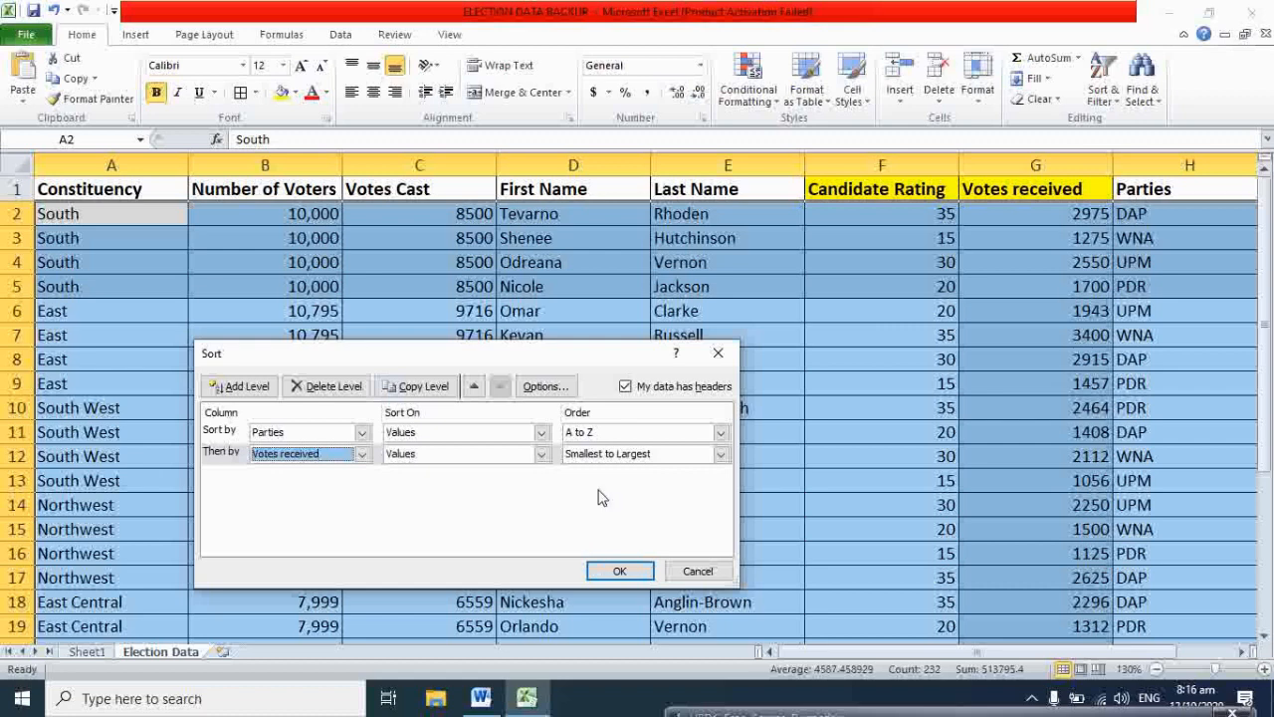
pyautogui.click(721, 454)
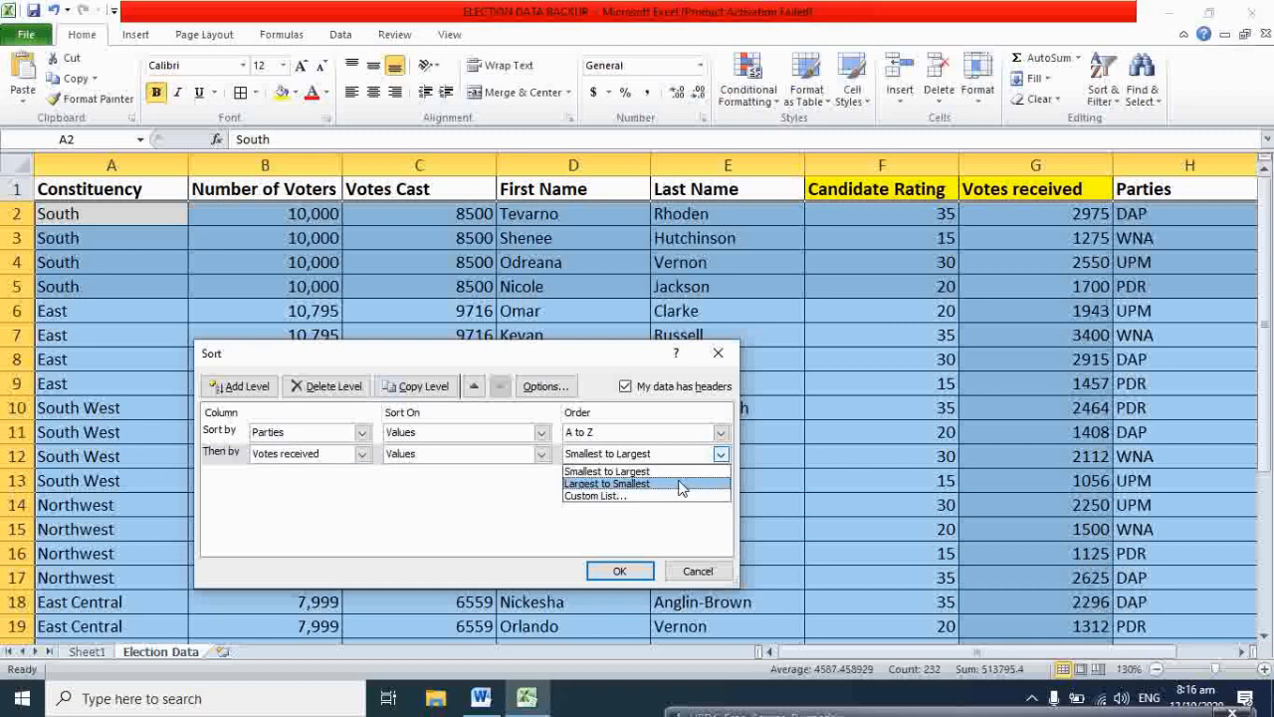
pyautogui.click(683, 485)
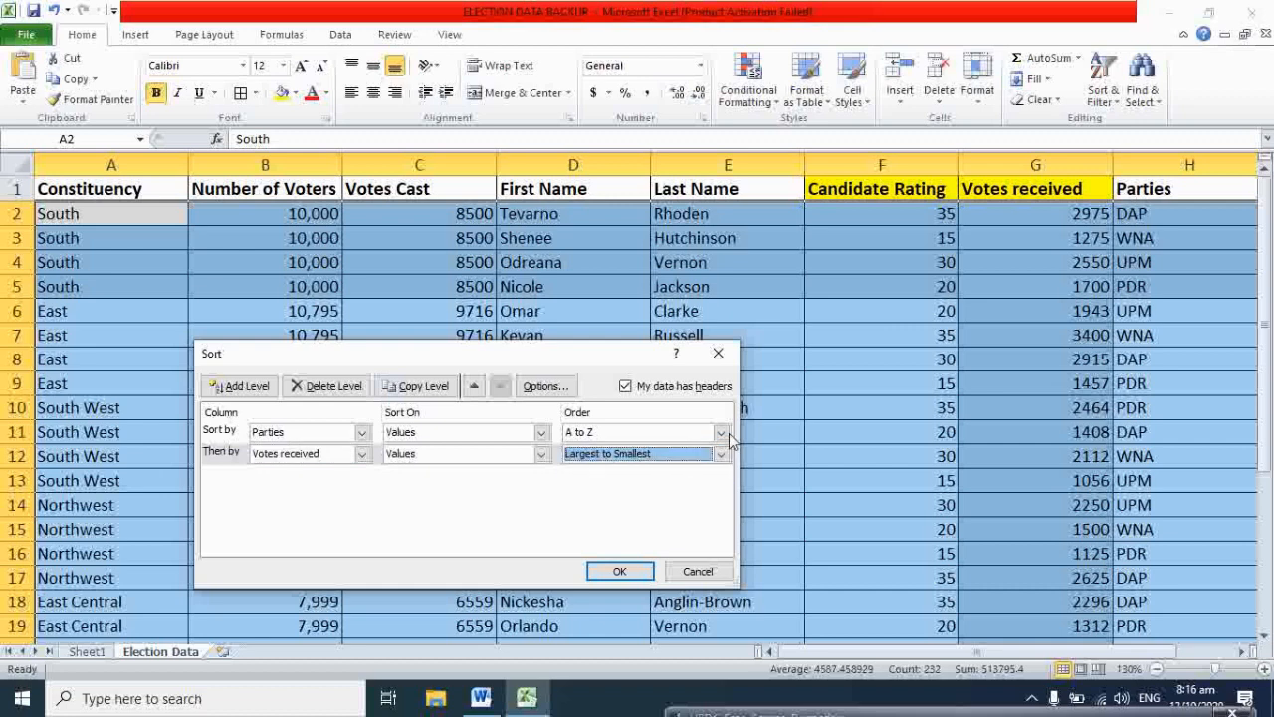
pyautogui.click(720, 432)
pyautogui.click(687, 524)
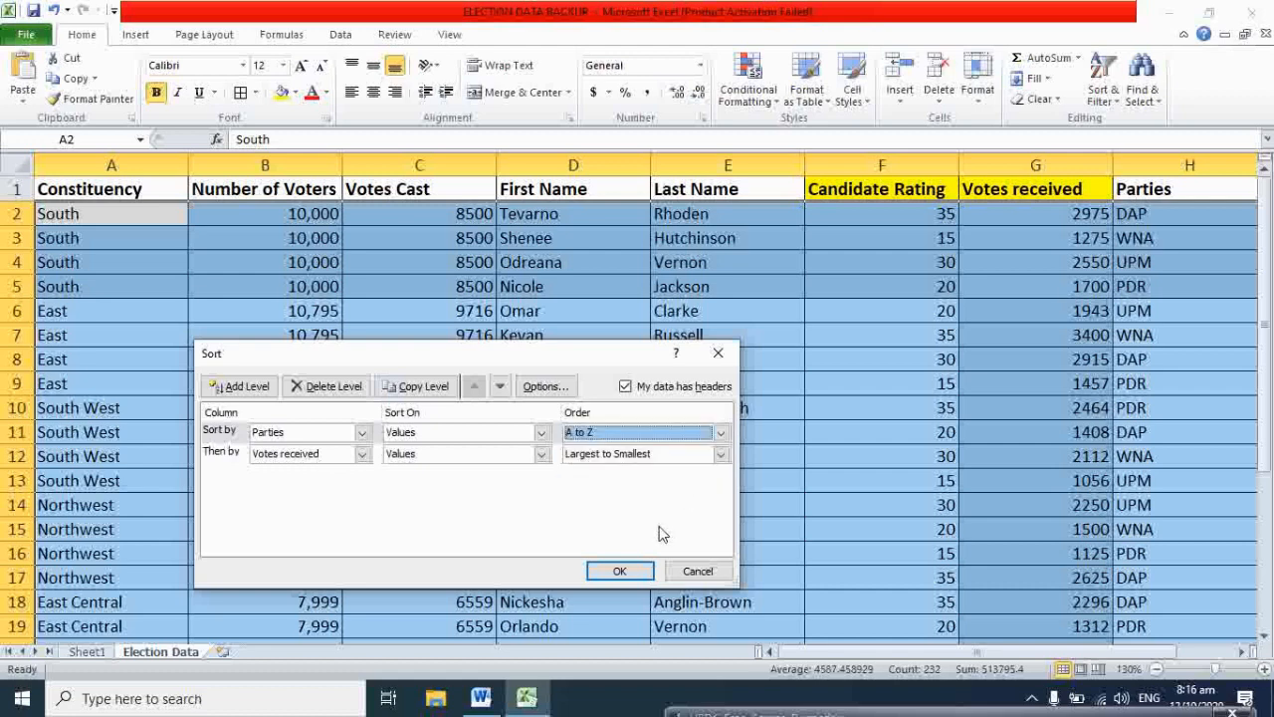
pyautogui.click(620, 572)
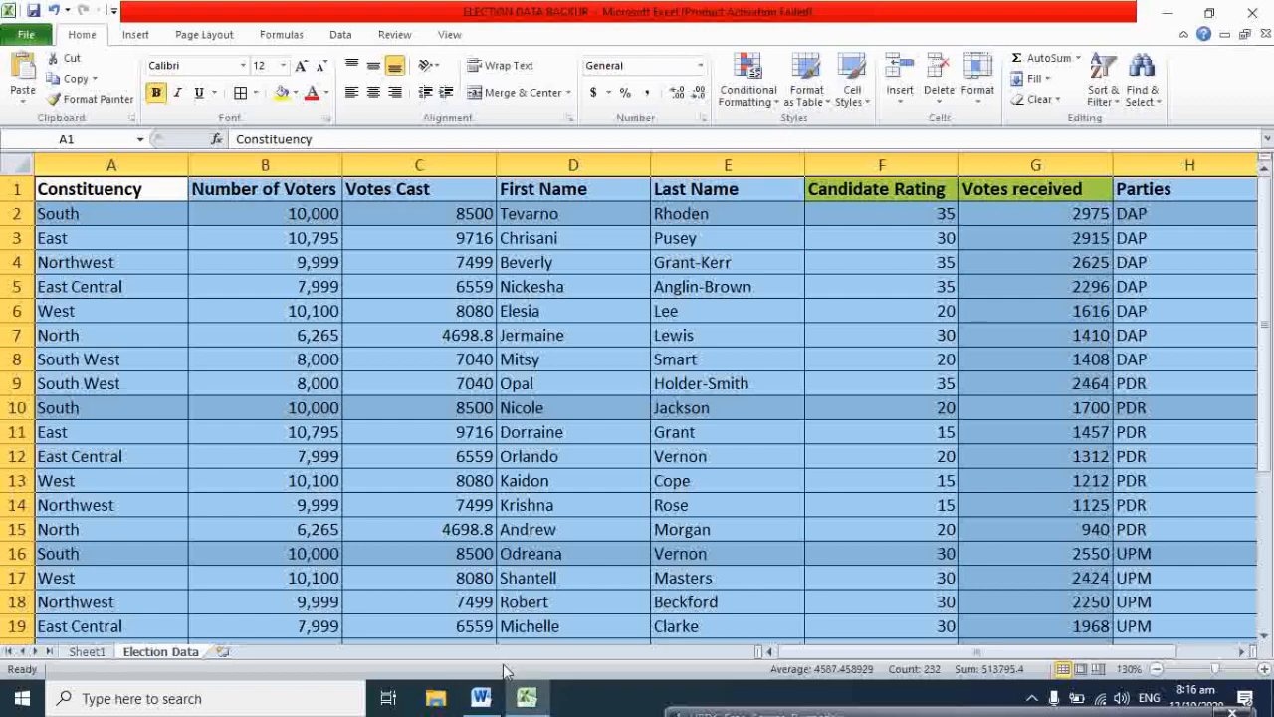
# Step: Read the refund task in Word, return to Excel and copy header row 1 to row 32, beneath the election table
pyautogui.click(481, 697)
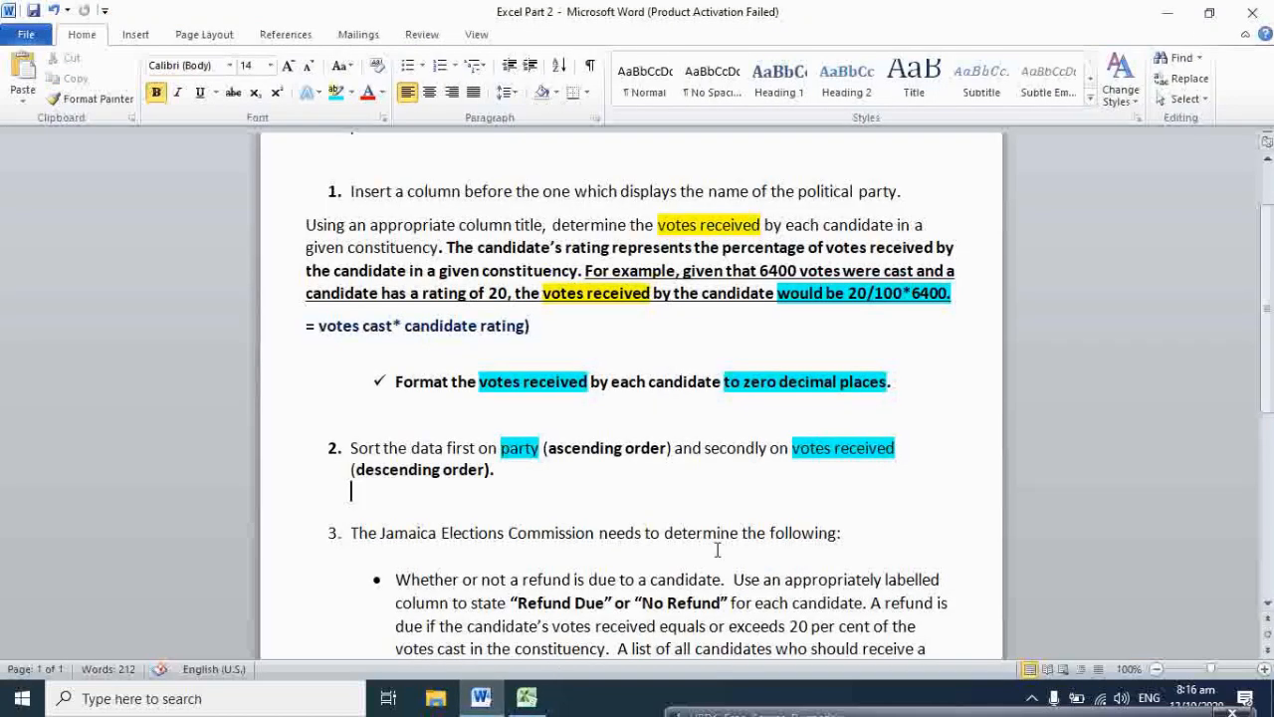
pyautogui.scroll(-3, 717, 537)
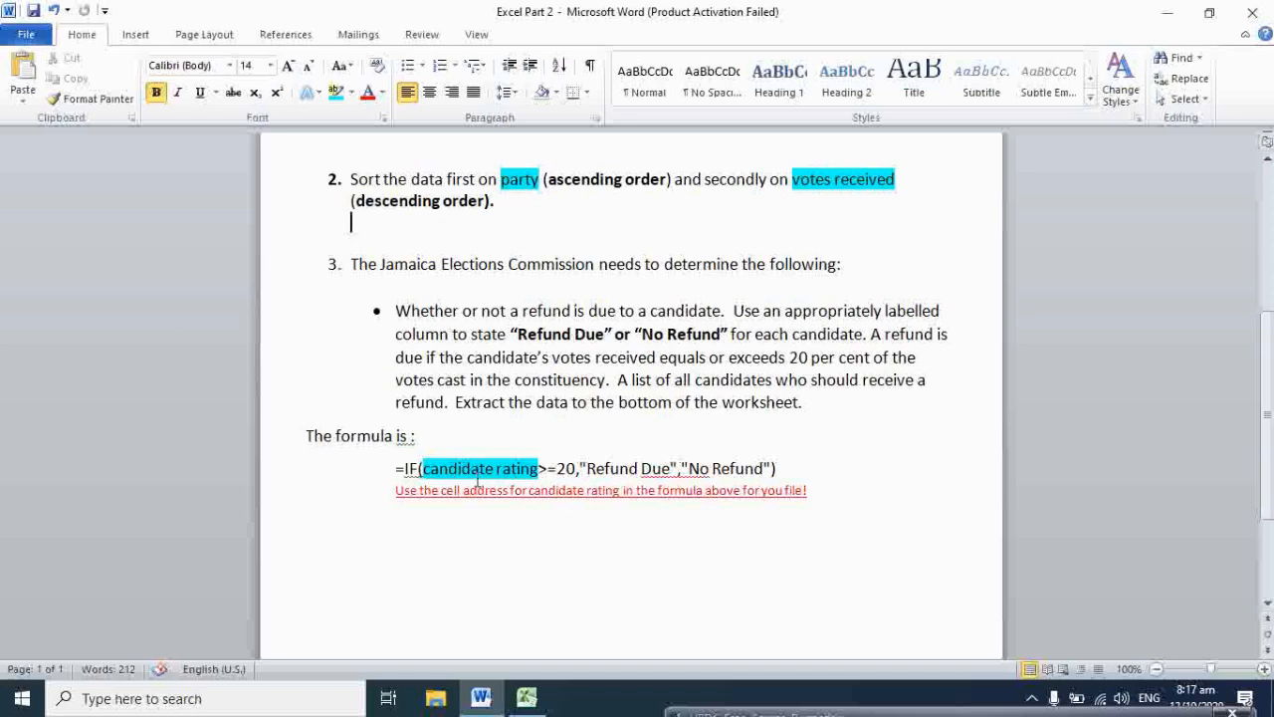
pyautogui.click(538, 710)
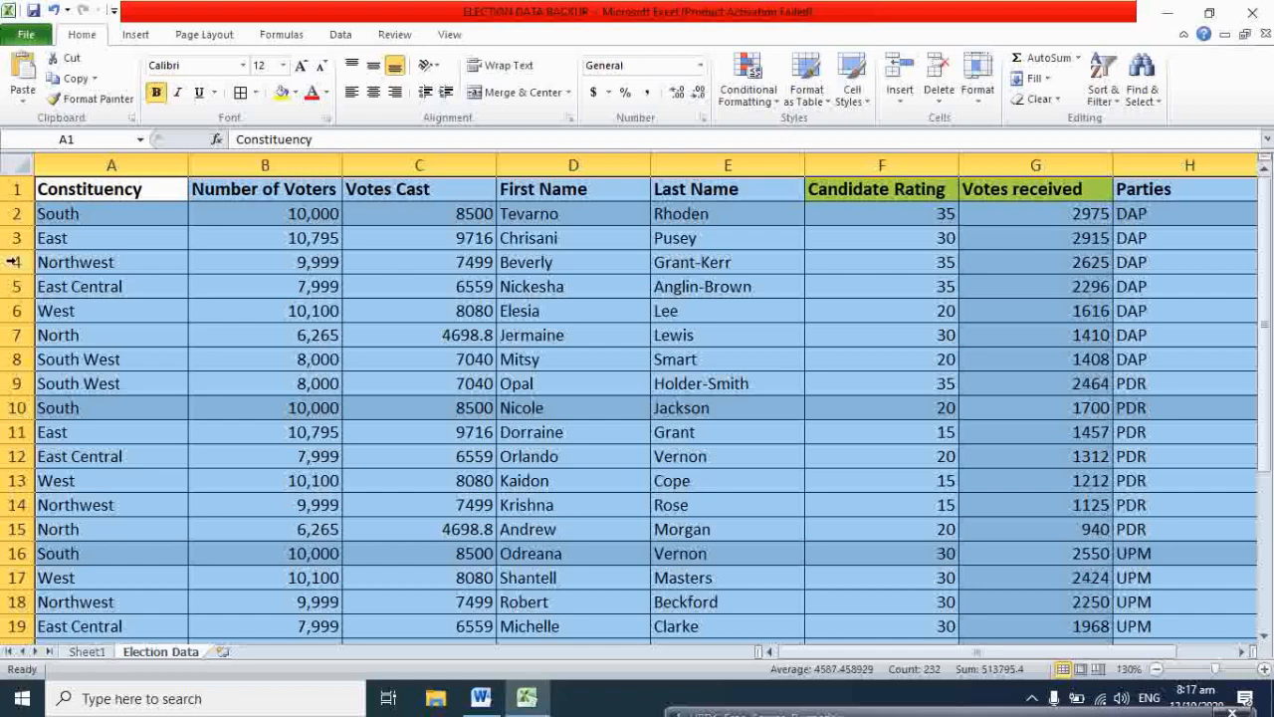
pyautogui.click(17, 189)
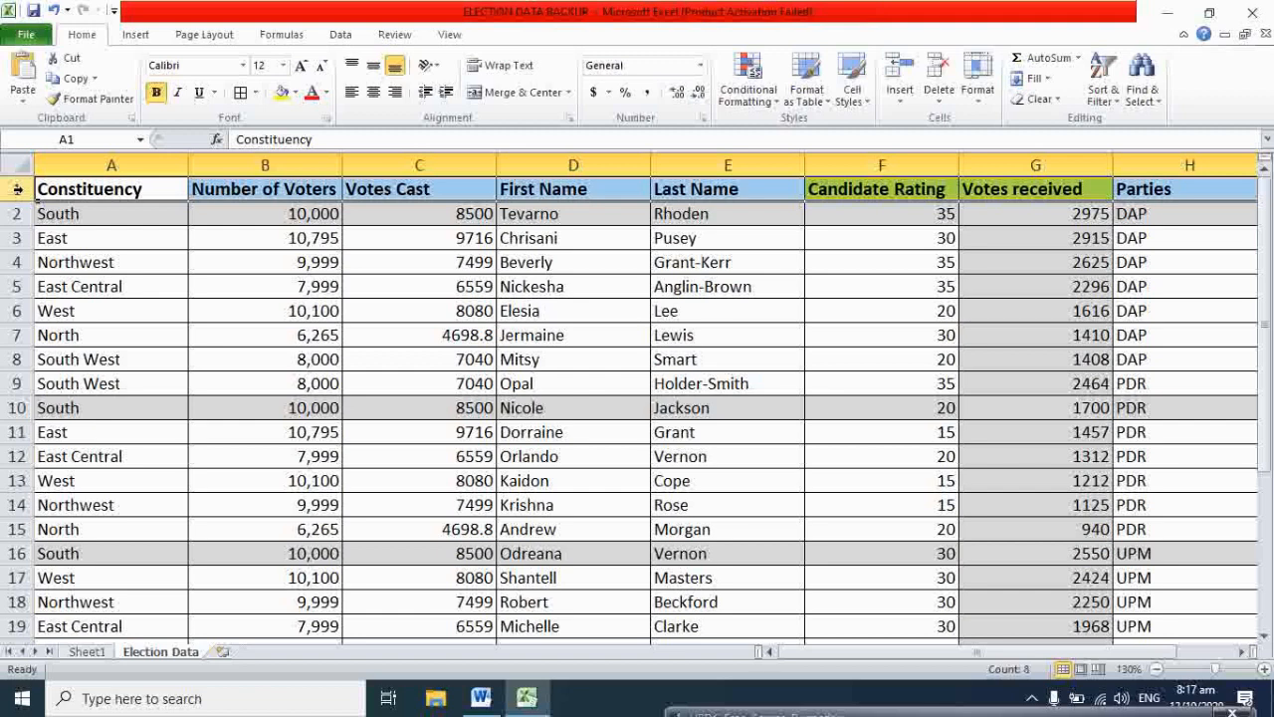
pyautogui.hotkey('ctrl', 'c')
pyautogui.scroll(-8, 169, 443)
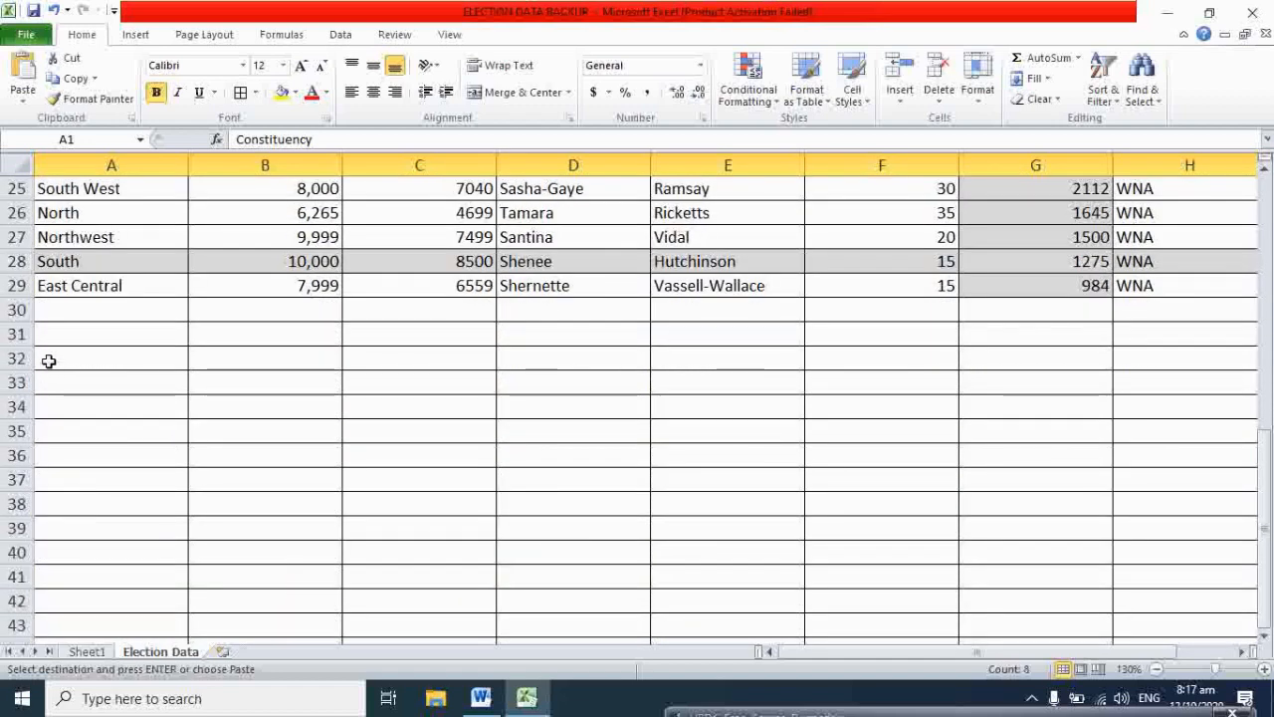
pyautogui.click(49, 360)
pyautogui.hotkey('ctrl', 'v')
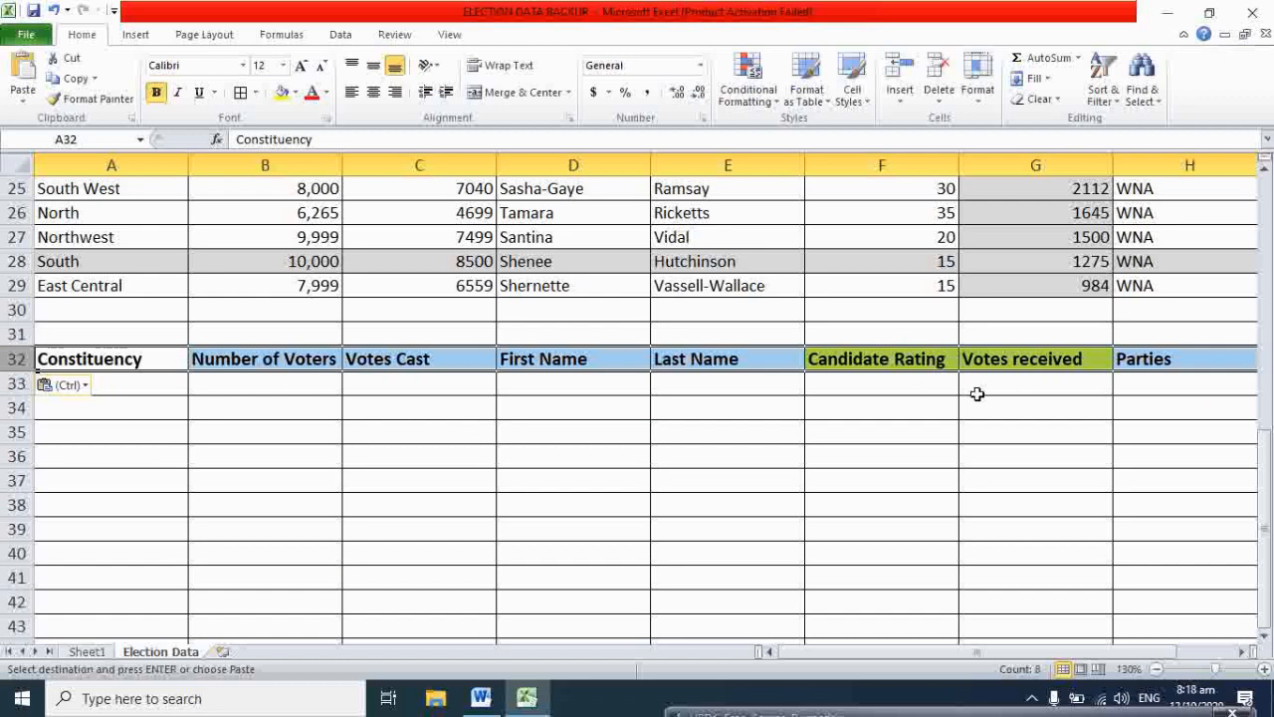
pyautogui.scroll(1, 969, 508)
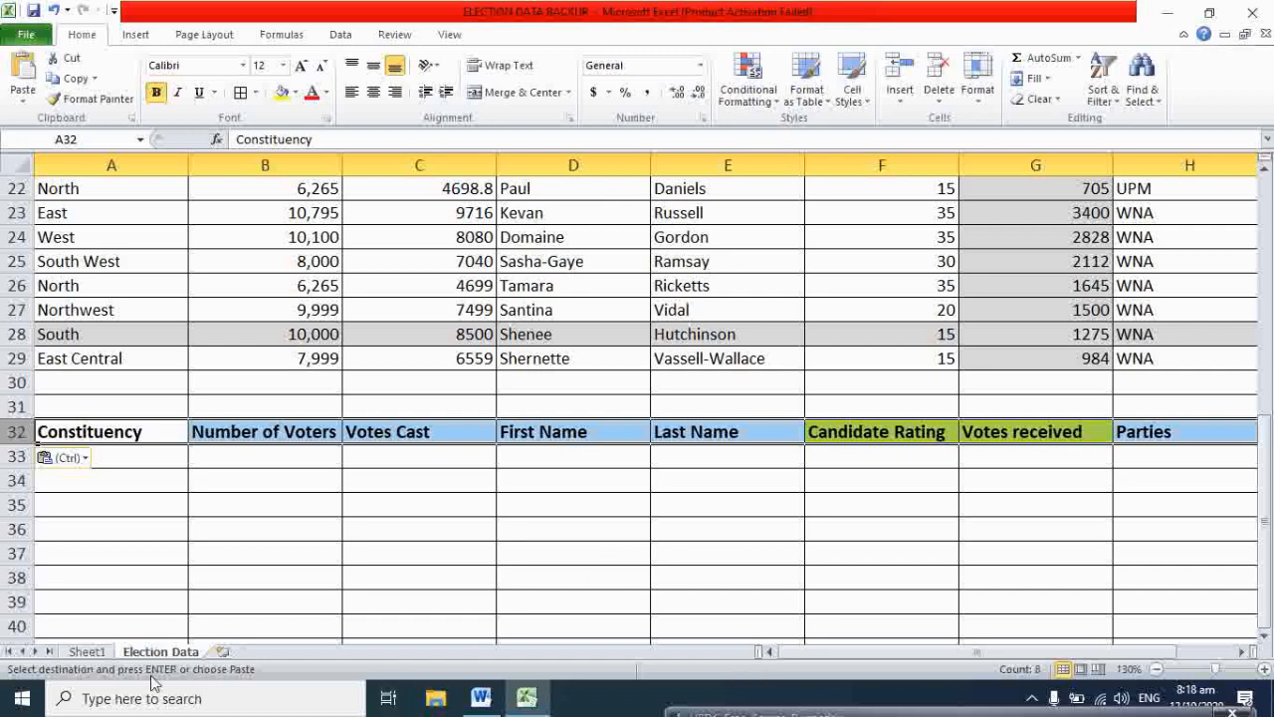
pyautogui.click(90, 652)
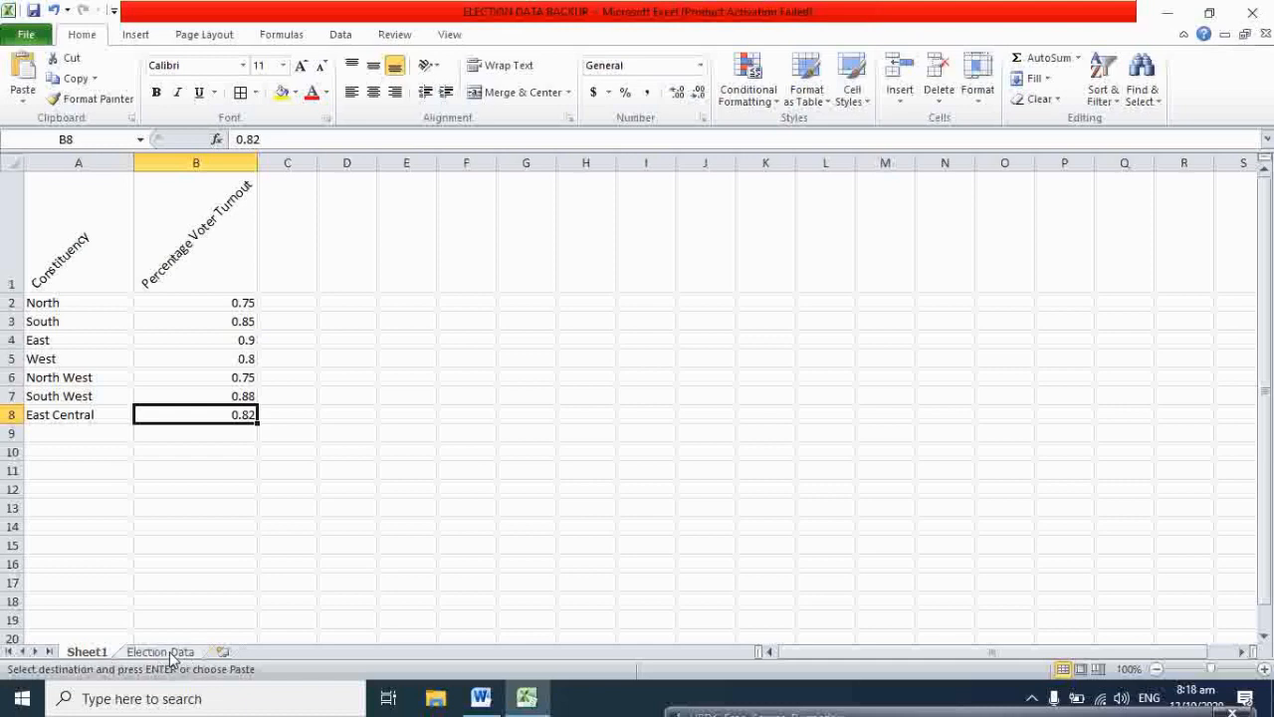
pyautogui.click(481, 697)
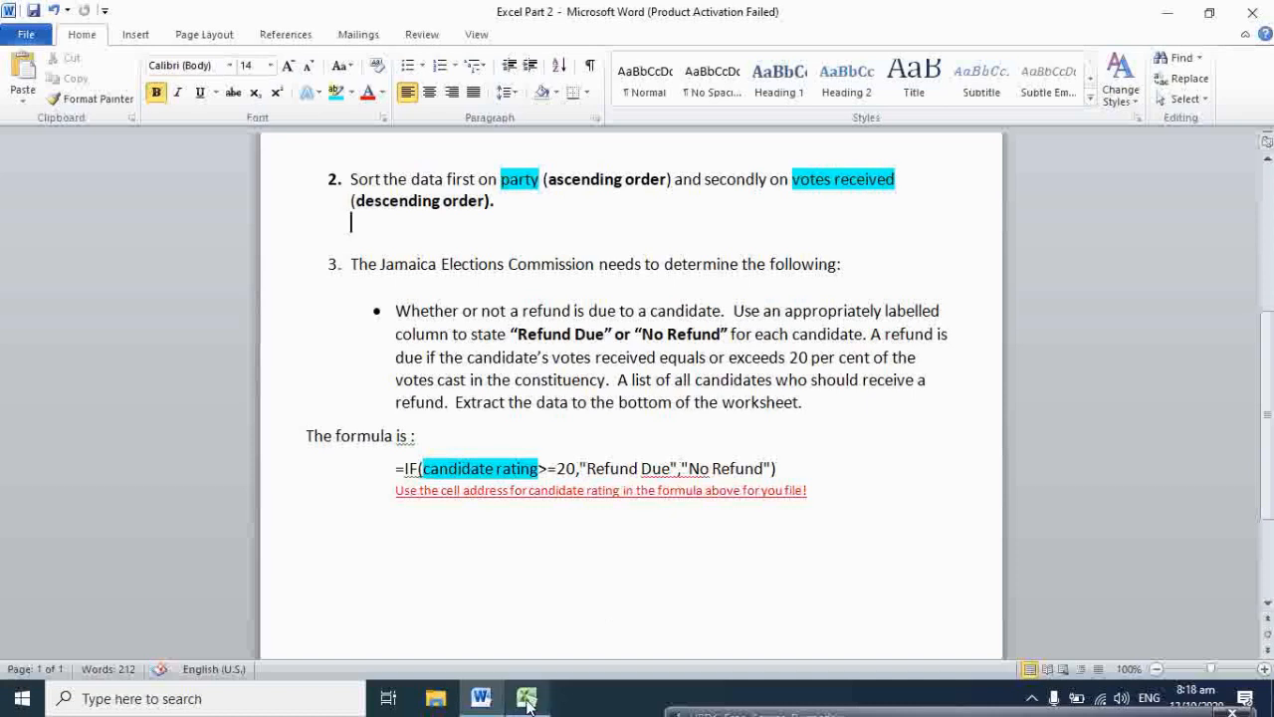
pyautogui.click(716, 598)
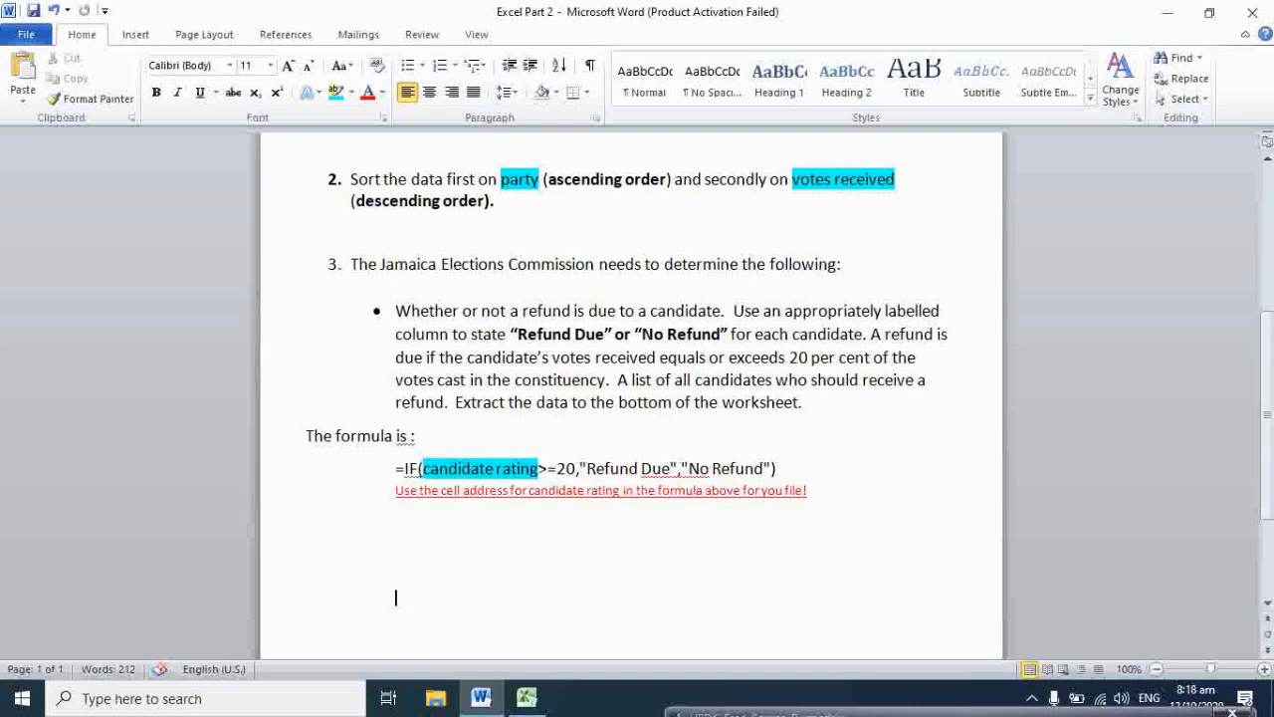
pyautogui.moveTo(742, 710)
pyautogui.moveTo(717, 640); pyautogui.dragTo(741, 614)
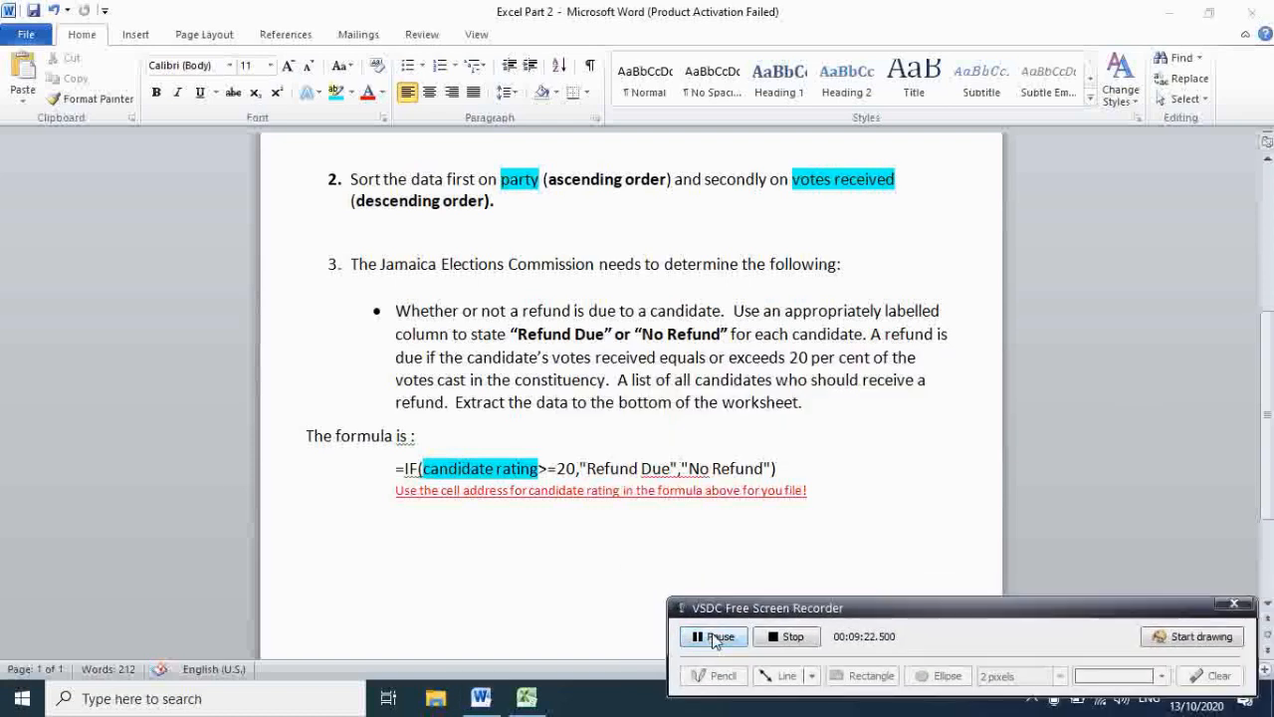
pyautogui.click(719, 639)
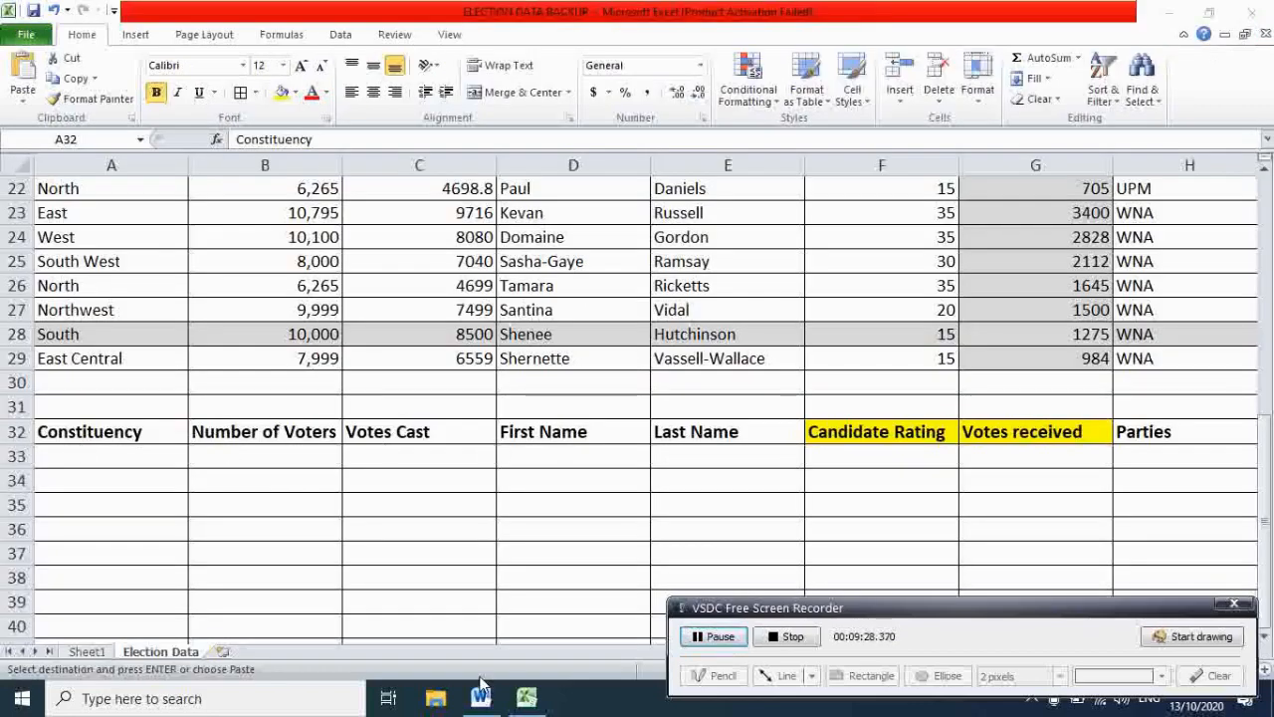
pyautogui.hotkey('ctrl', 'v')
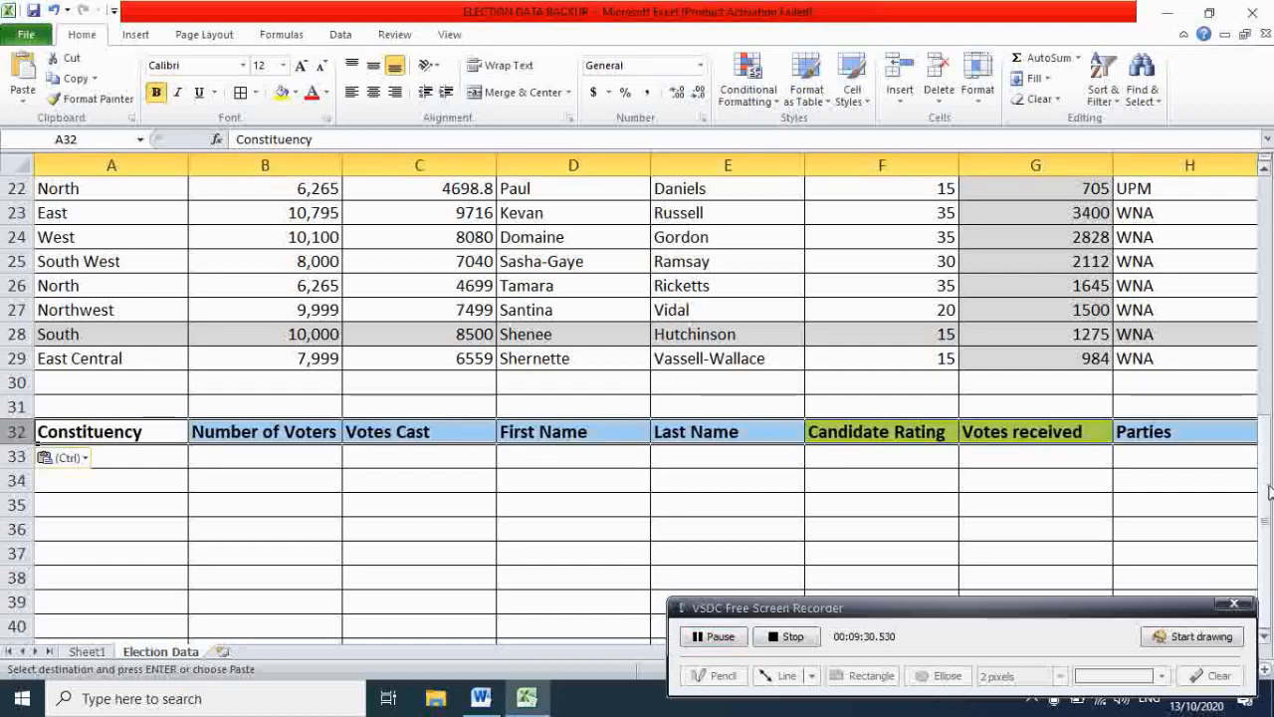
# Step: Enter the heading "Refund due" in cell I1, in the empty column after Parties
pyautogui.moveTo(1267, 495); pyautogui.dragTo(1268, 249)
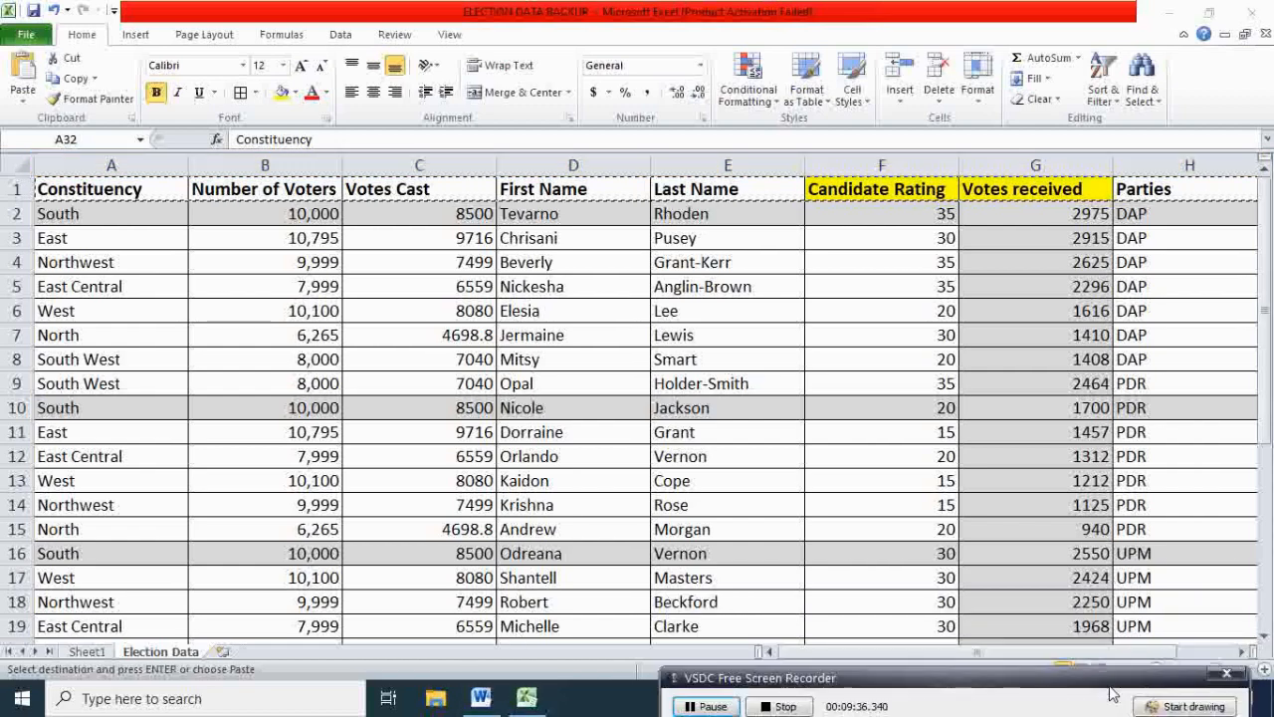
pyautogui.click(1128, 648)
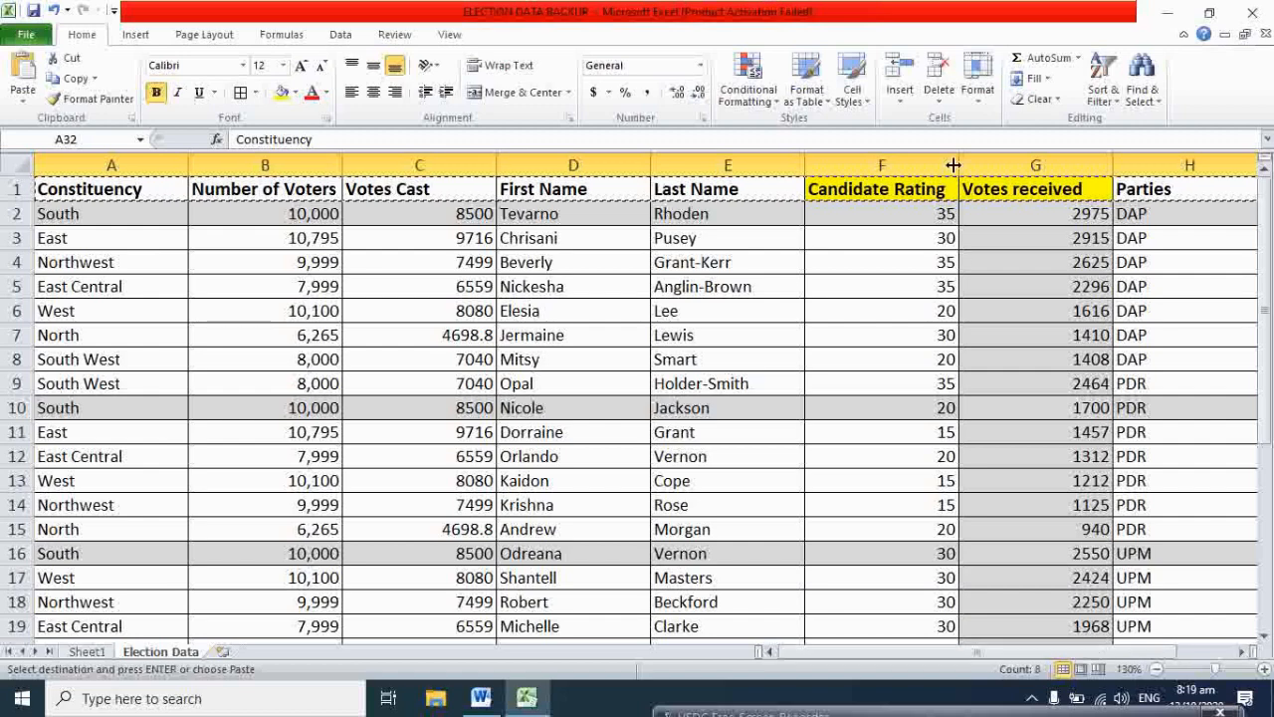
pyautogui.click(966, 136)
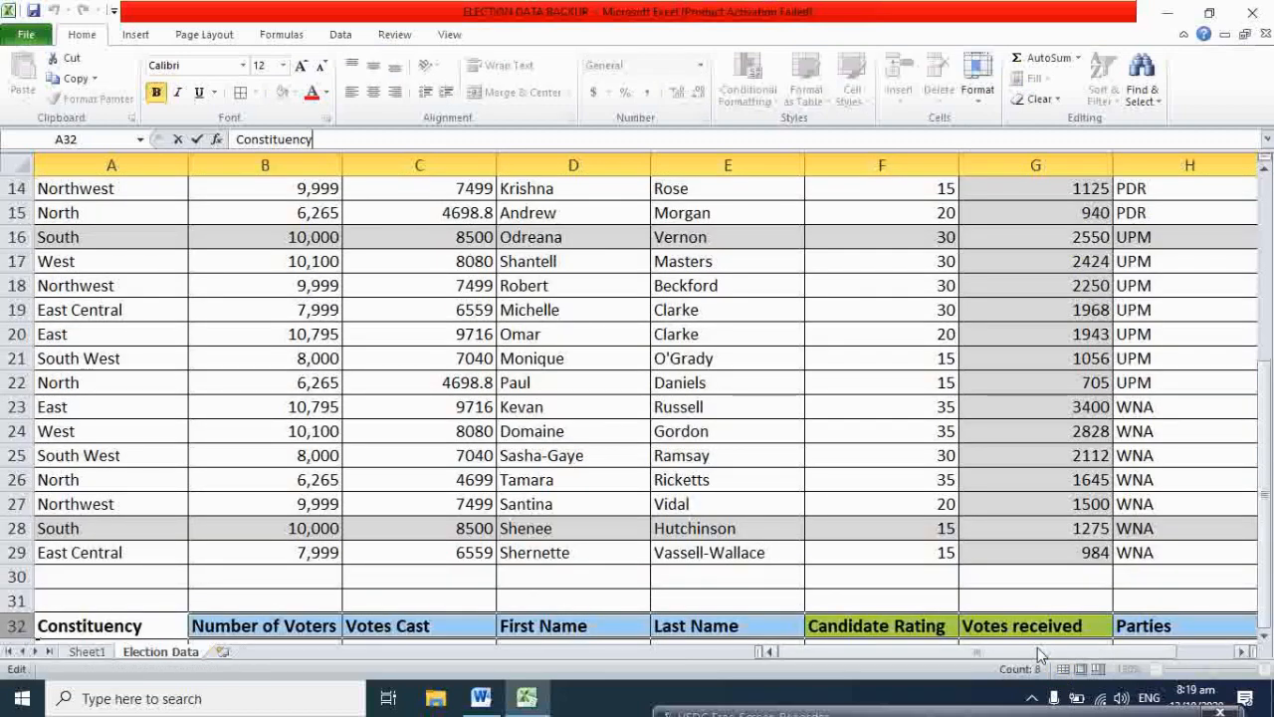
pyautogui.moveTo(1043, 652); pyautogui.dragTo(1214, 654)
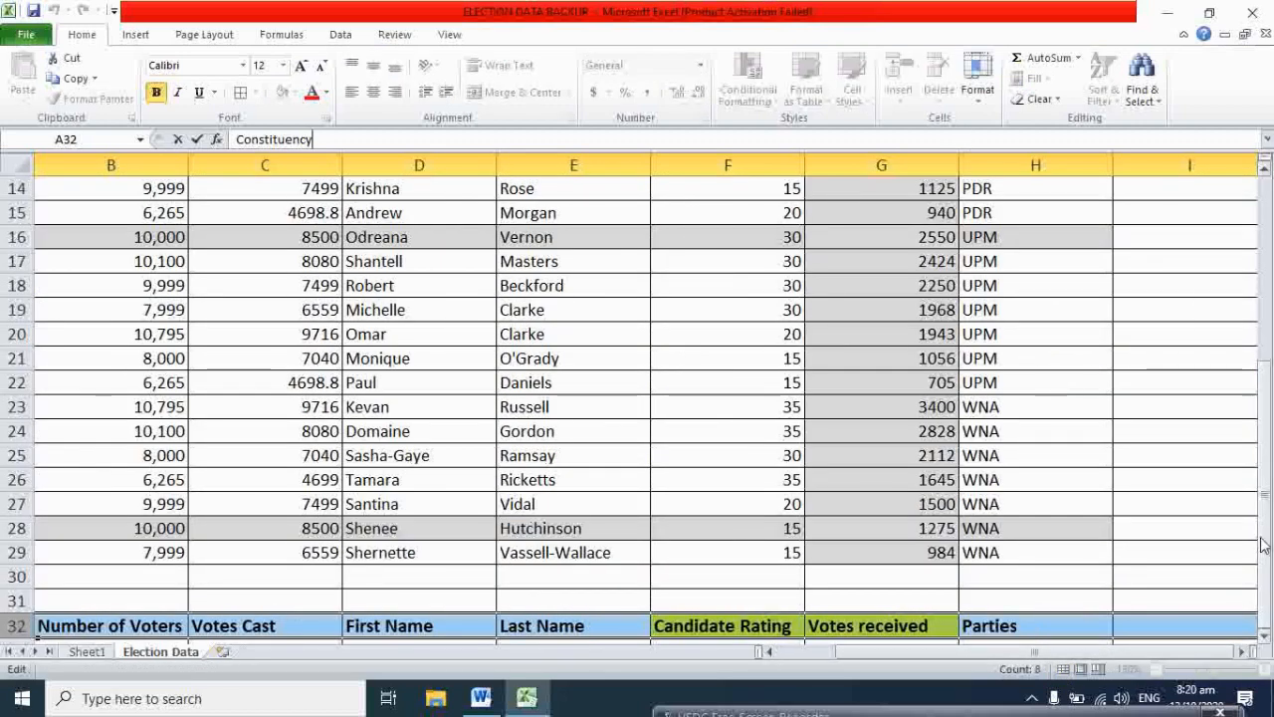
pyautogui.moveTo(1263, 542); pyautogui.dragTo(1266, 298)
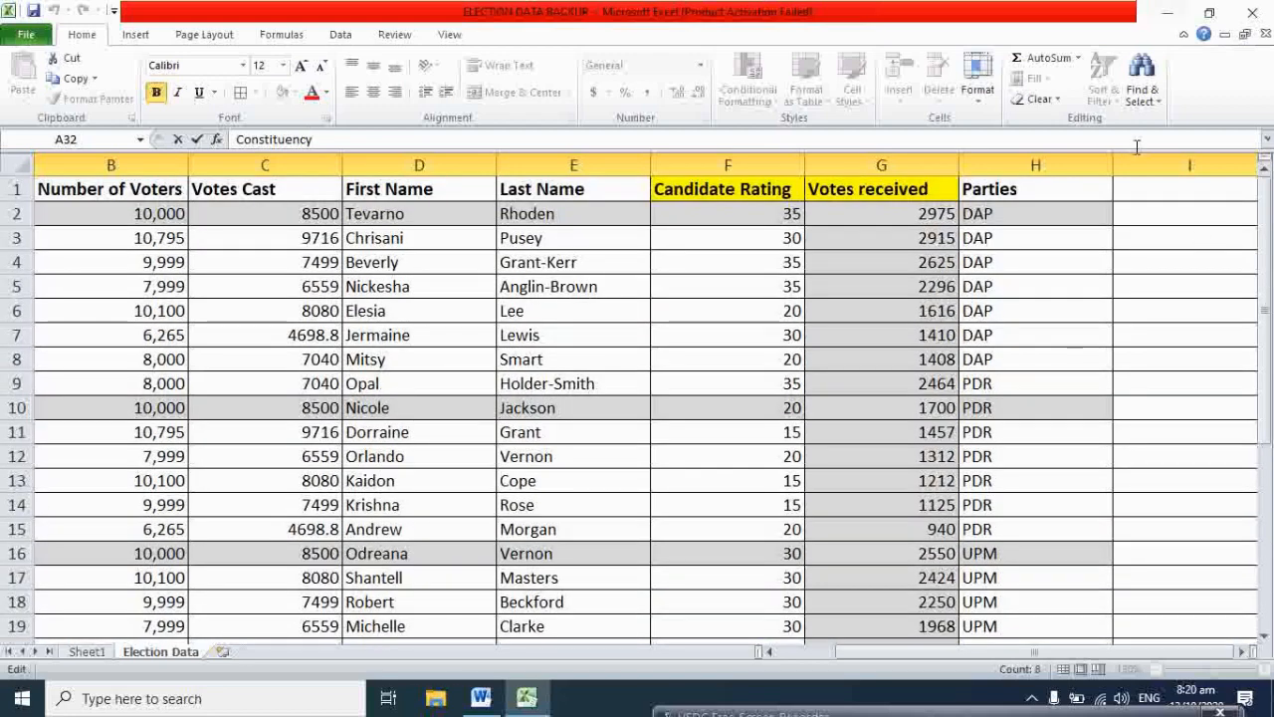
pyautogui.click(1169, 188)
pyautogui.write('R')
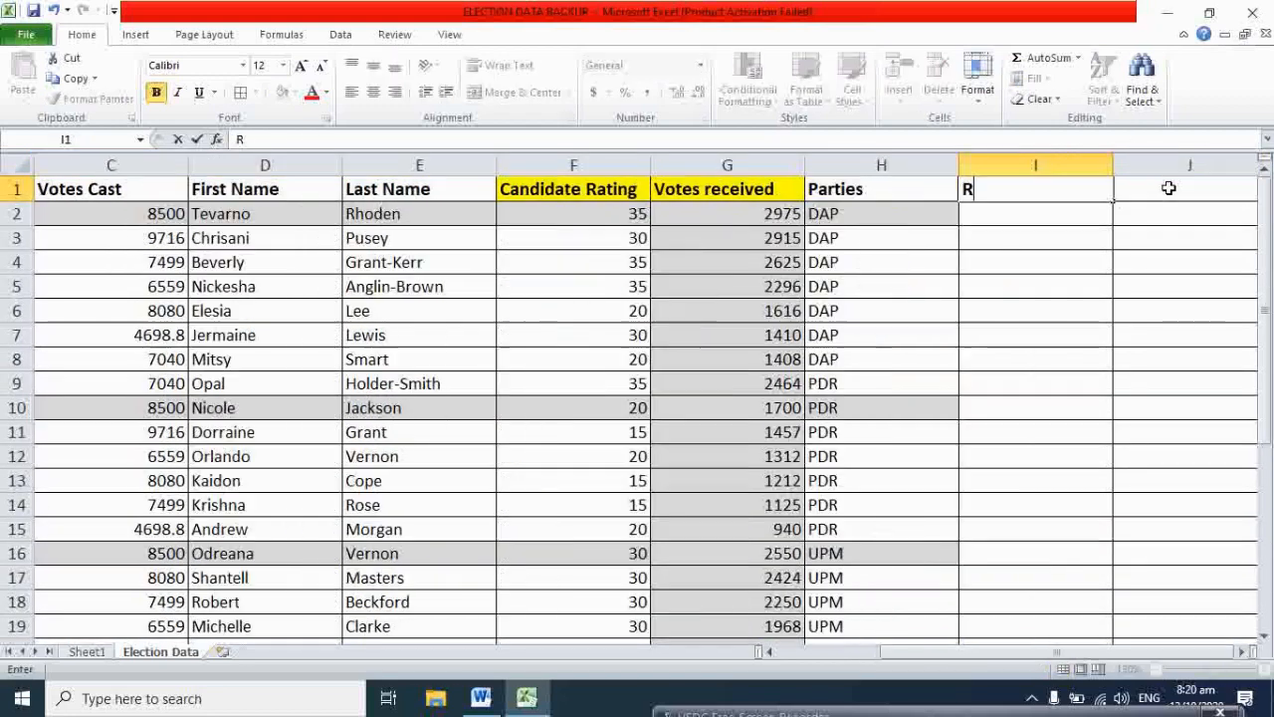
pyautogui.write('efund')
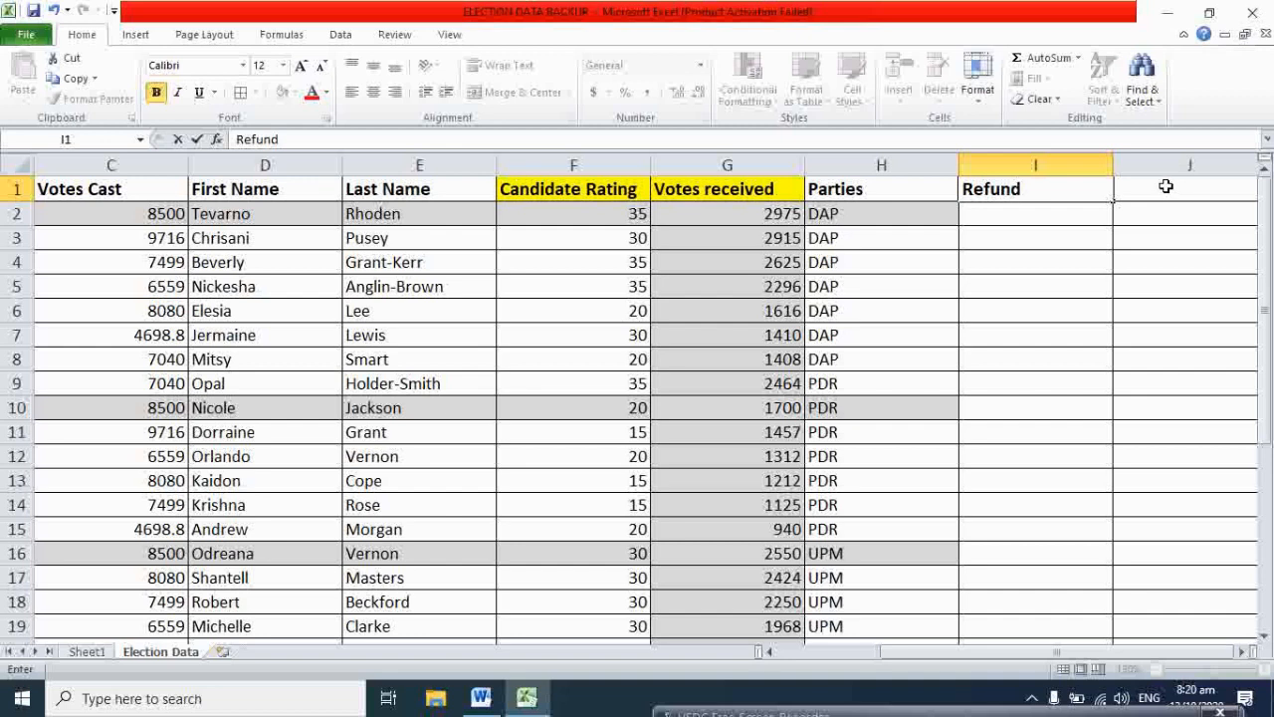
pyautogui.write(' due')
# Step: Check the refund formula in Word, return to Excel and start an IF formula in cell I2 that references candidate rating F2
pyautogui.click(1061, 215)
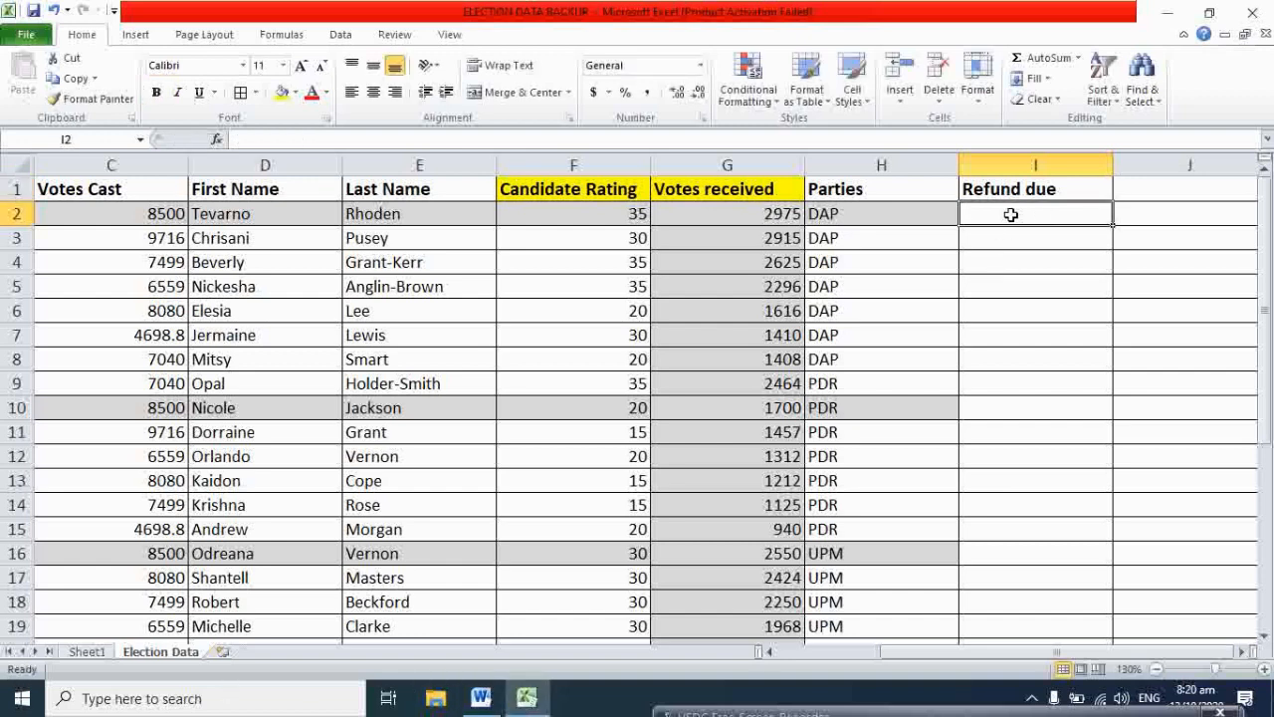
pyautogui.click(483, 701)
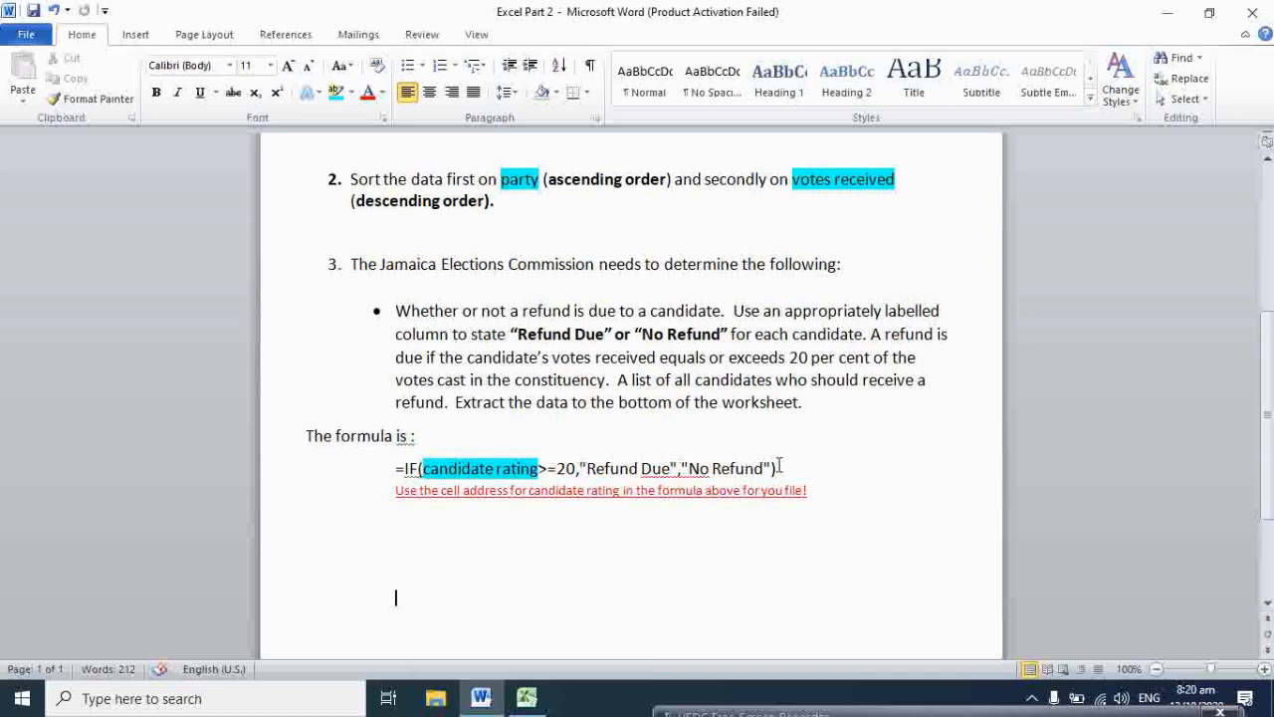
pyautogui.moveTo(777, 468); pyautogui.dragTo(534, 464)
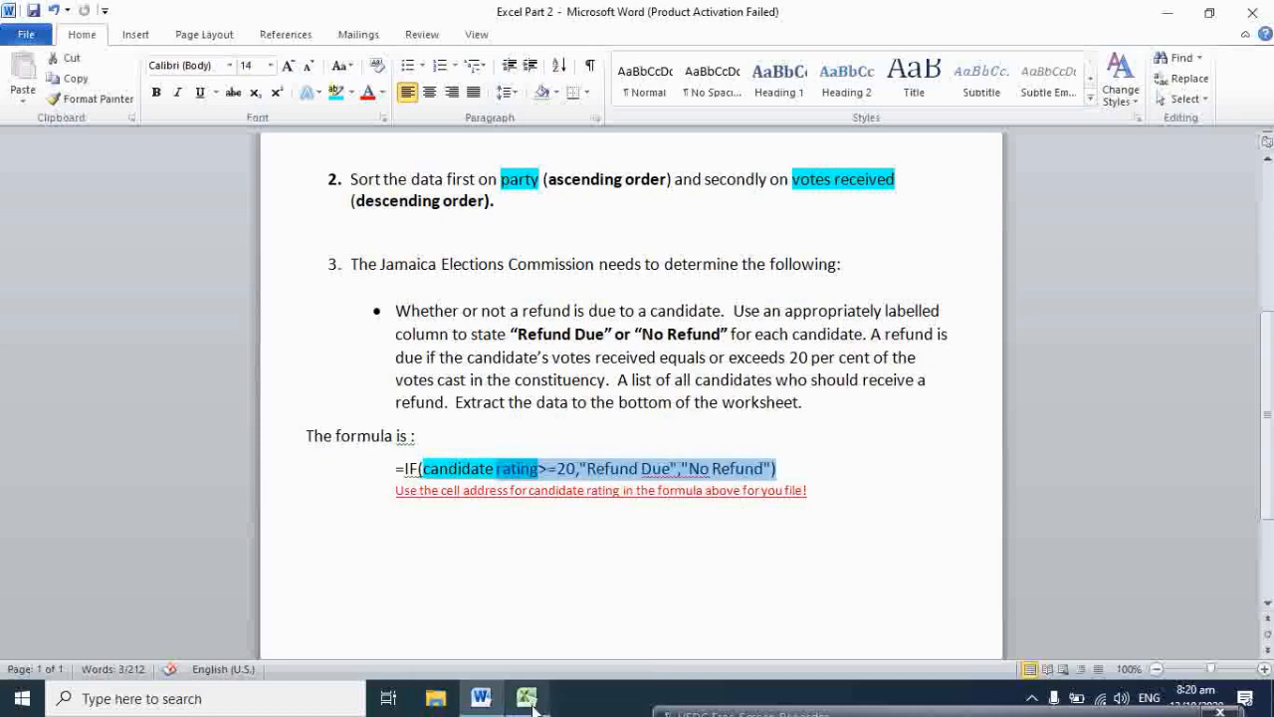
pyautogui.click(530, 705)
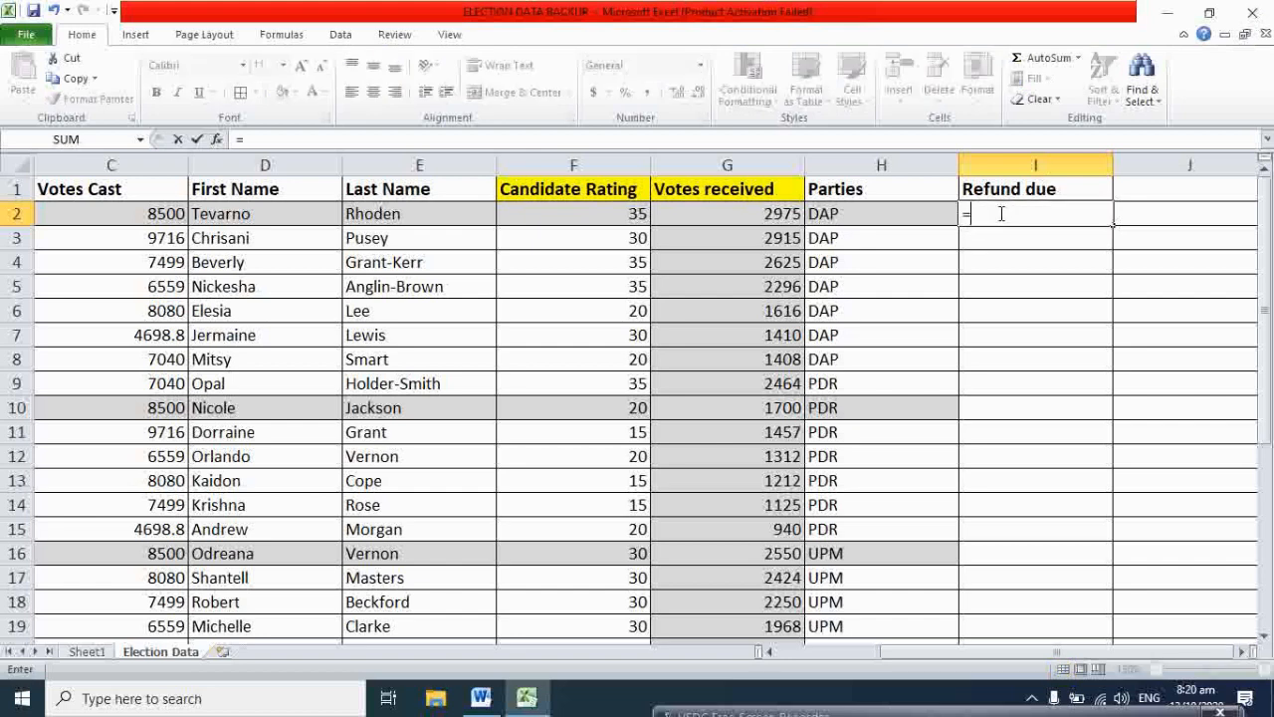
pyautogui.write('if(')
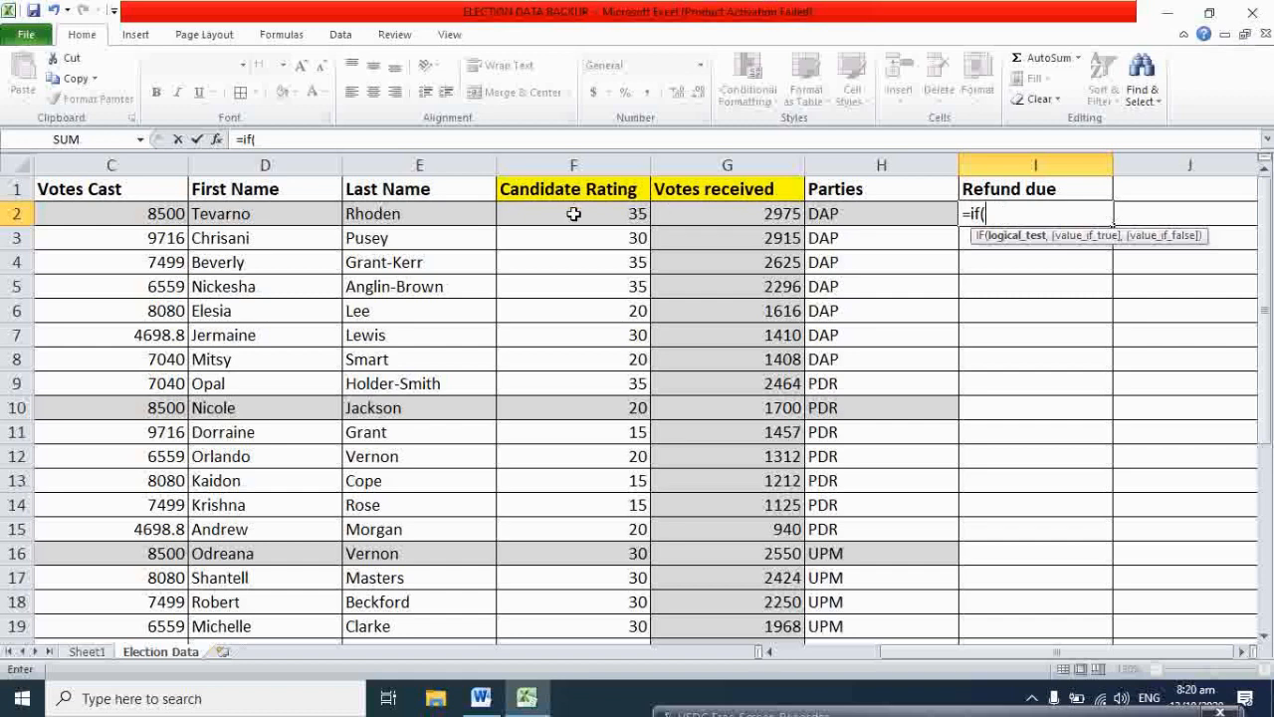
pyautogui.write('F2')
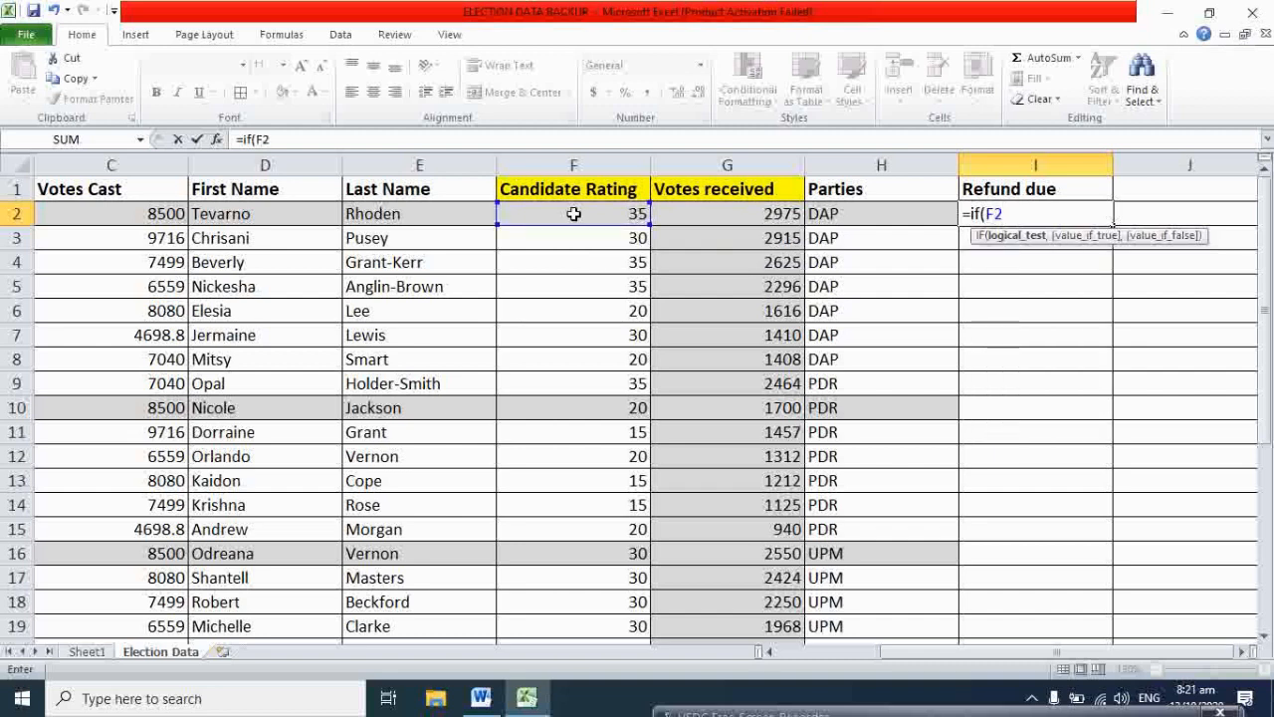
# Step: Check the refund threshold in Word, return to Excel and complete the logical test in I2 as F2>=20
pyautogui.write('>=3')
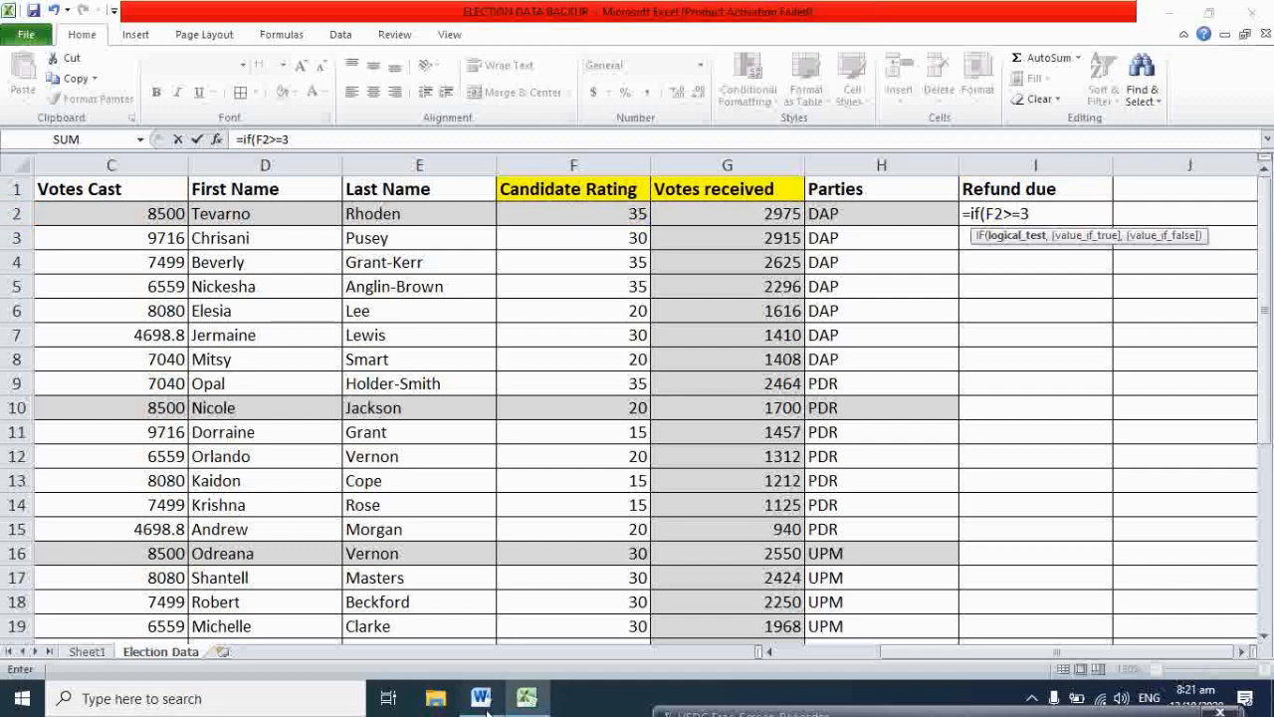
pyautogui.click(483, 699)
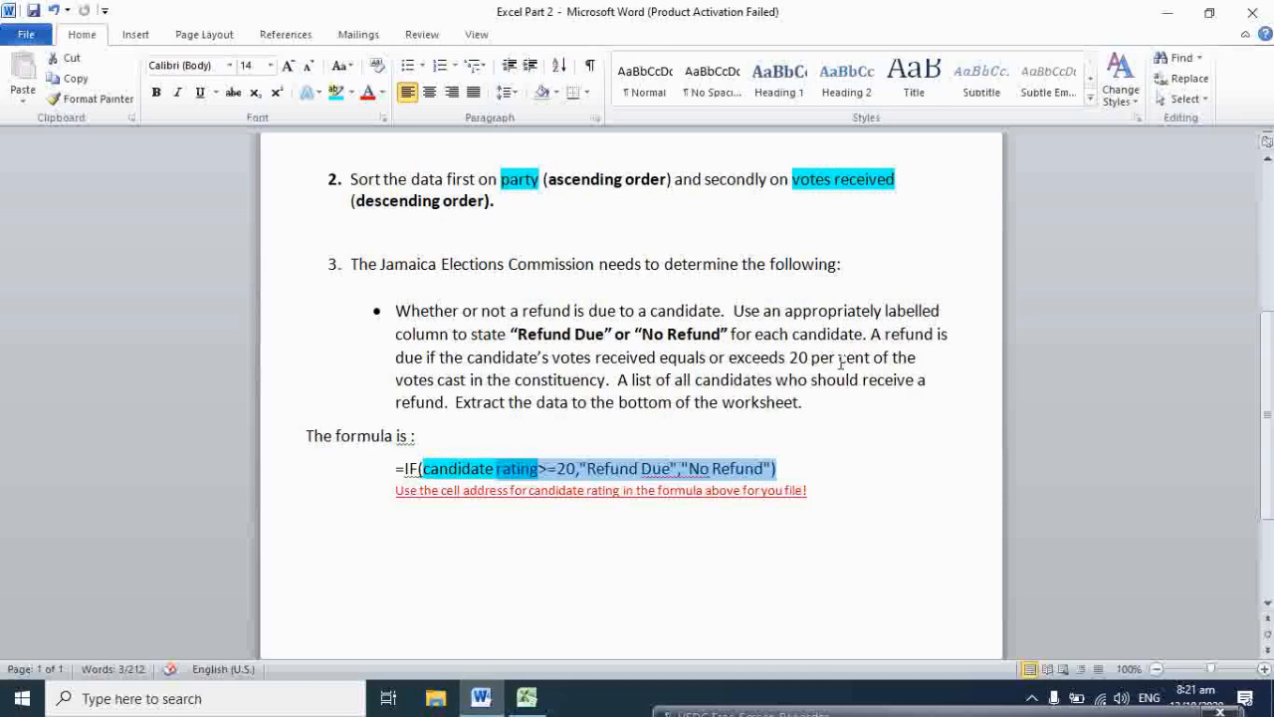
pyautogui.moveTo(526, 699)
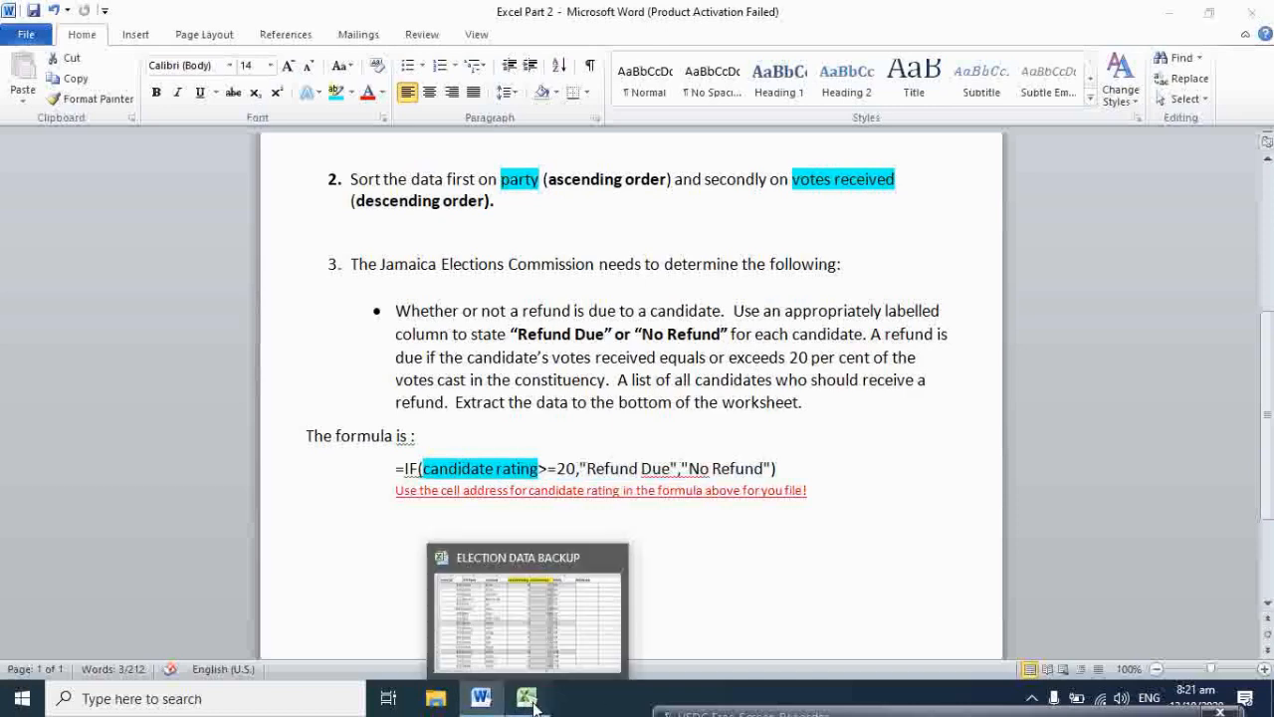
pyautogui.click(610, 638)
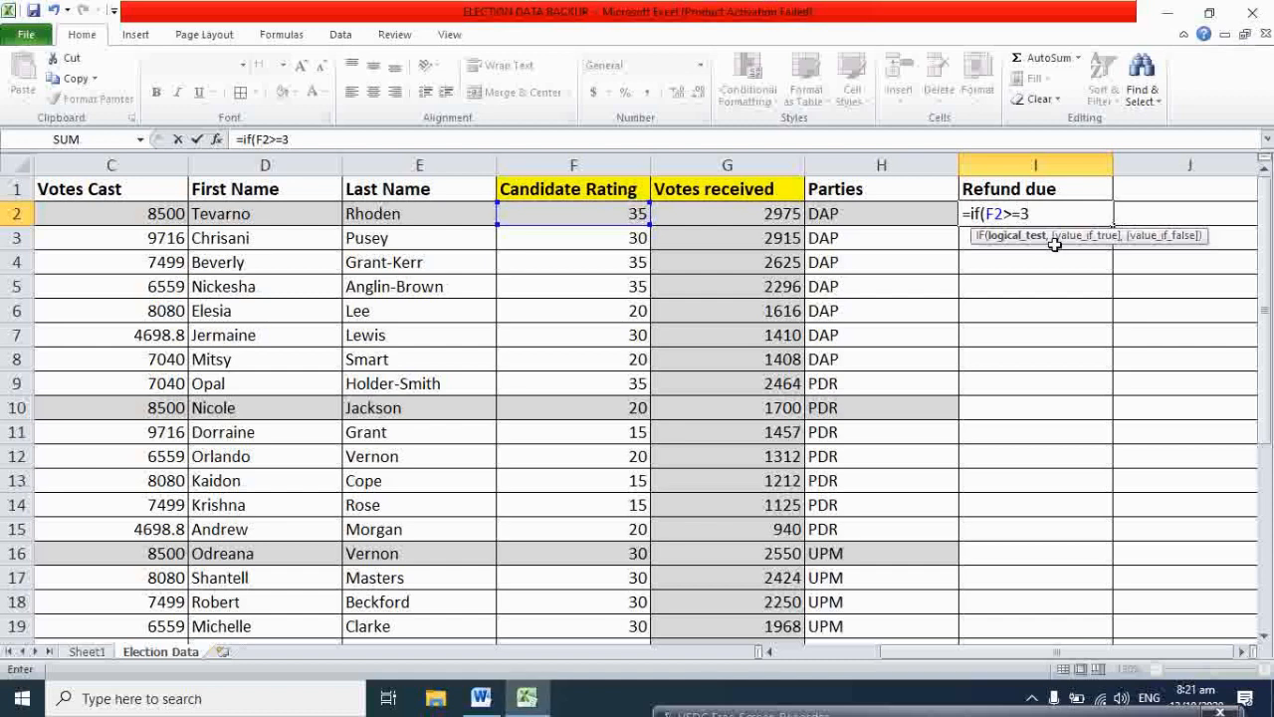
pyautogui.press('BackSpace')
pyautogui.write('20,')
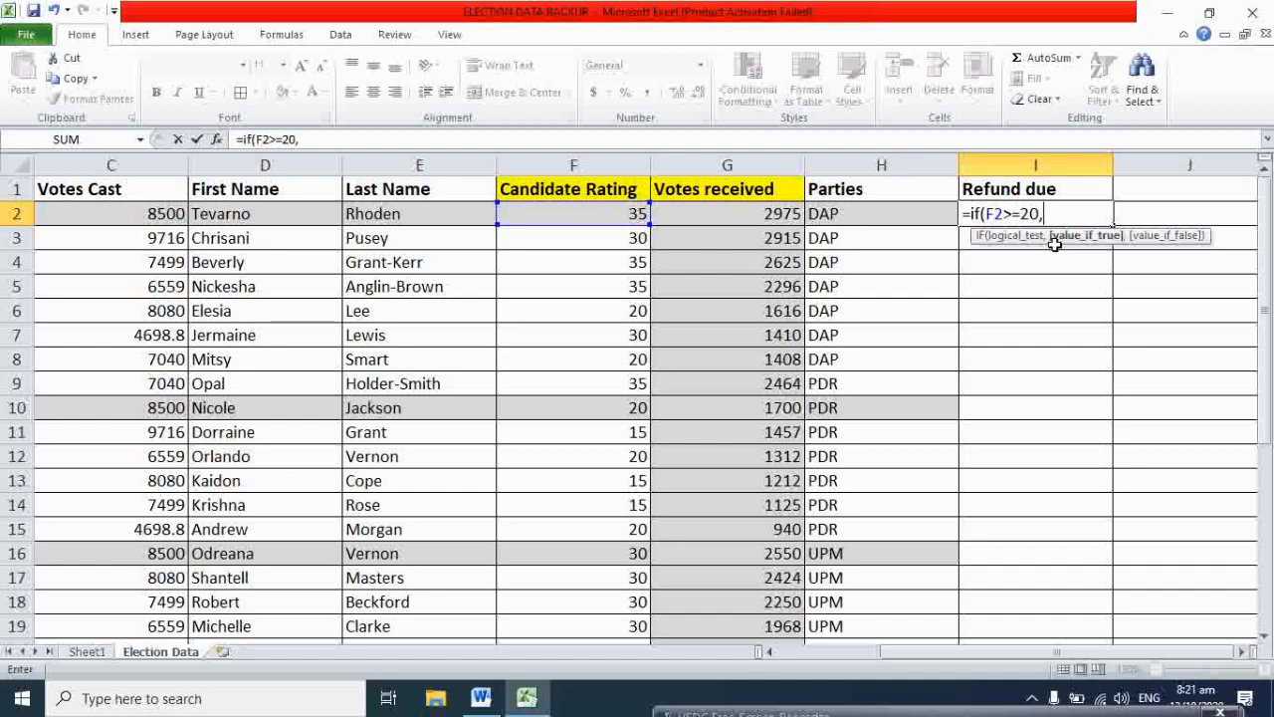
# Step: Add "Refund due" as the true result and "Refund" as the false result, try to enter the formula and decline the proposed correction
pyautogui.write('"Refund')
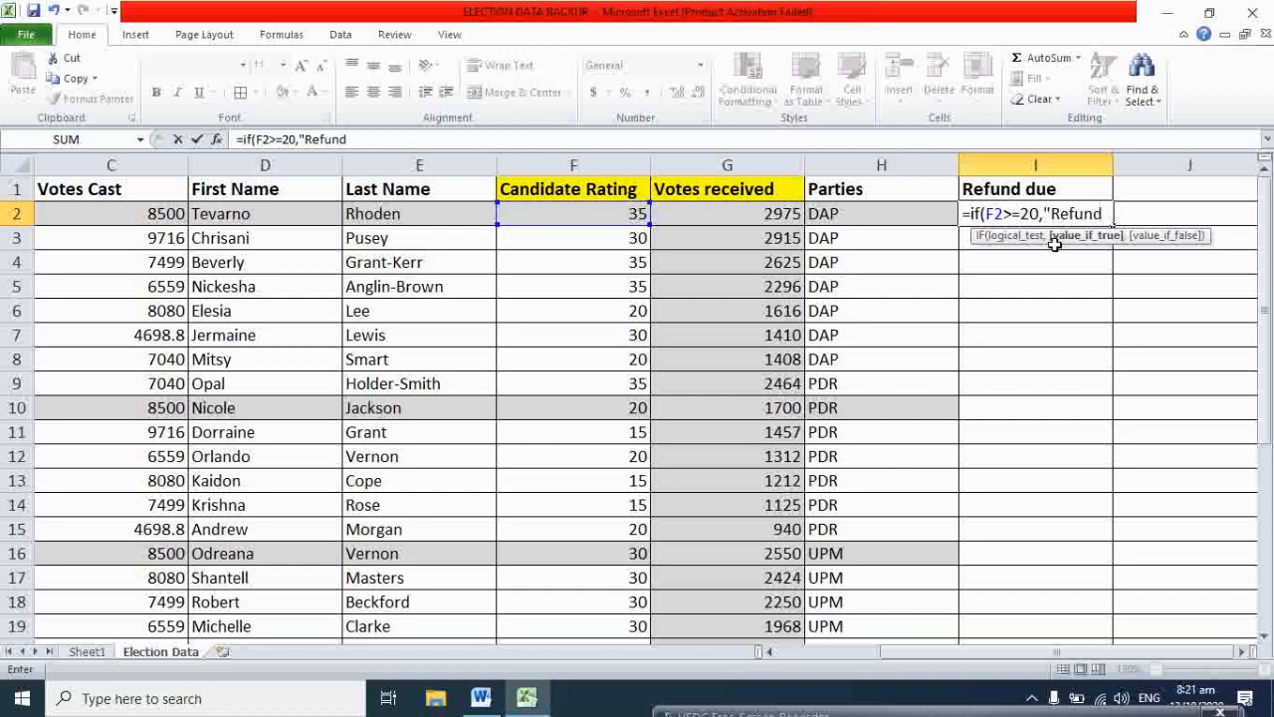
pyautogui.write(' due",')
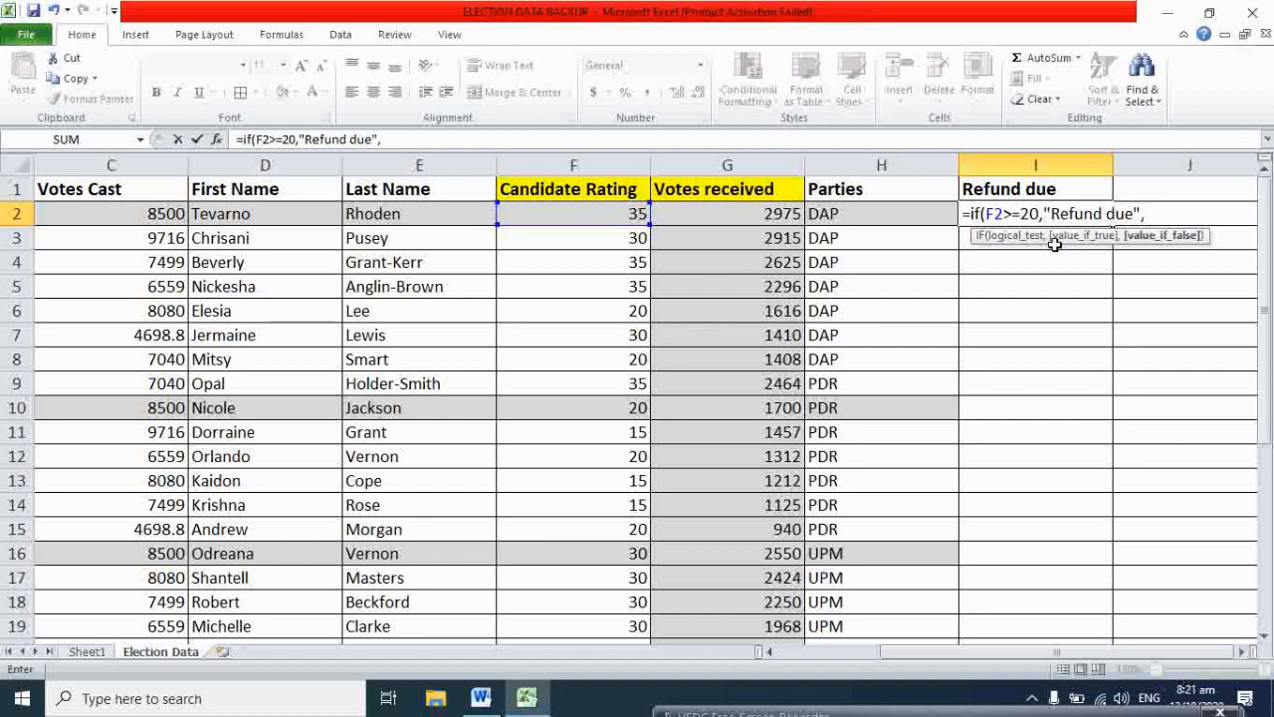
pyautogui.write('"Refun')
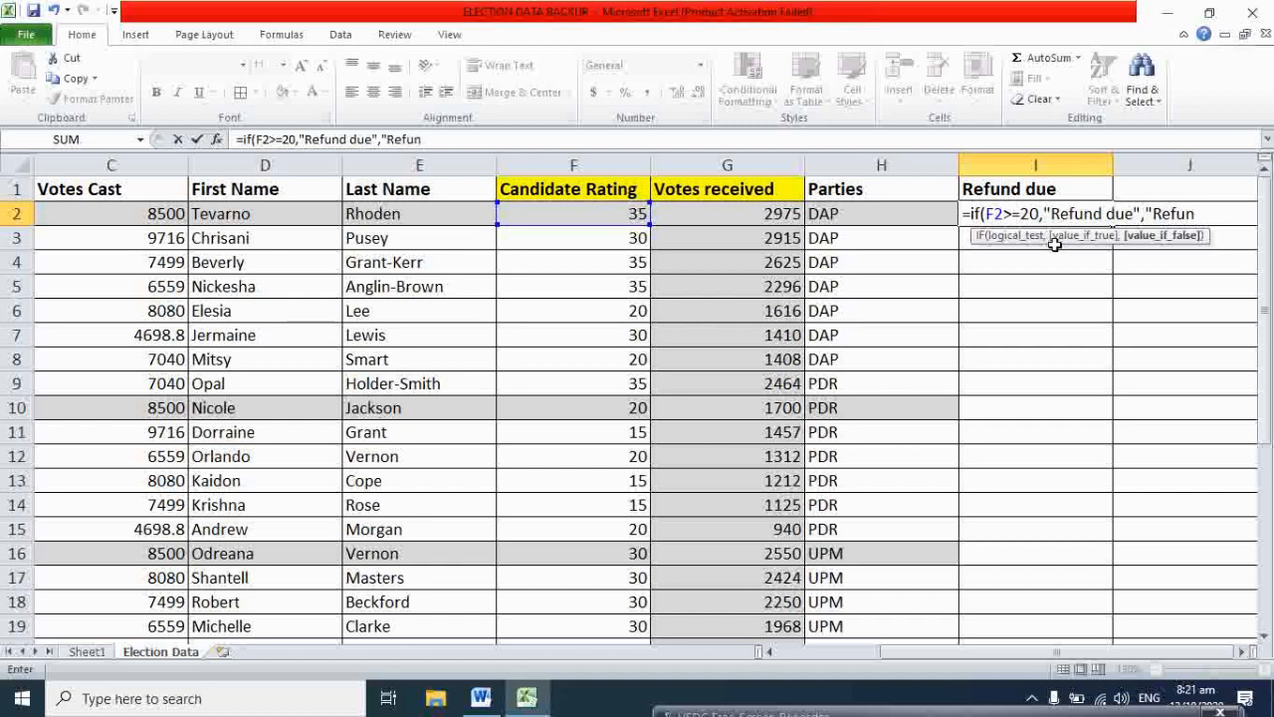
pyautogui.write('d')
pyautogui.press('Return')
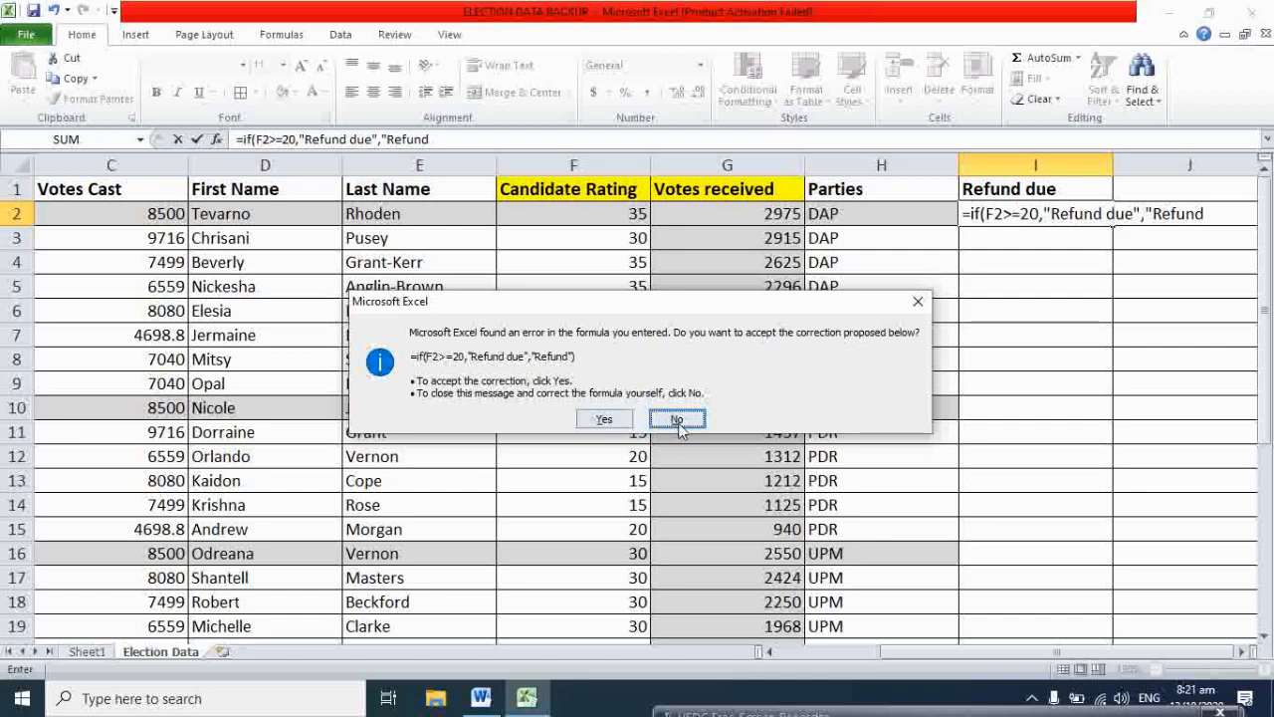
pyautogui.click(918, 301)
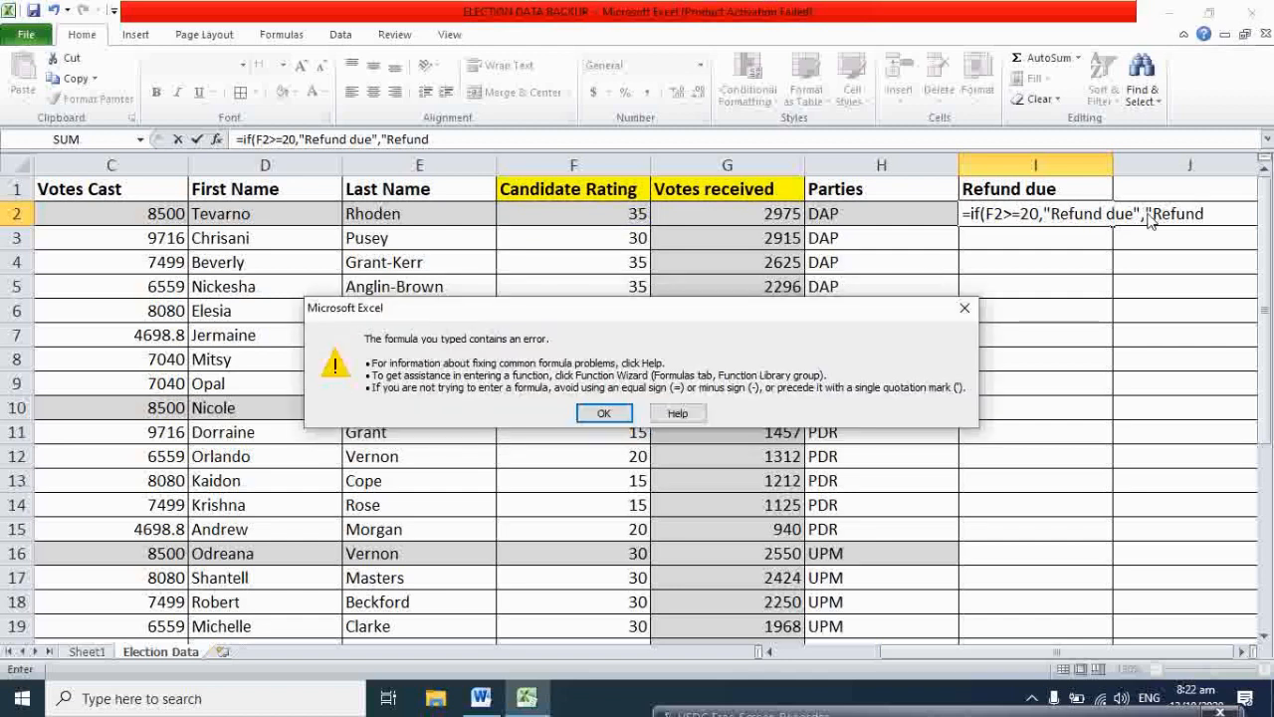
pyautogui.click(985, 300)
# Step: Change the false result to "NORefund", close the formula's quotation mark and parenthesis, and enter it in I2
pyautogui.click(1155, 215)
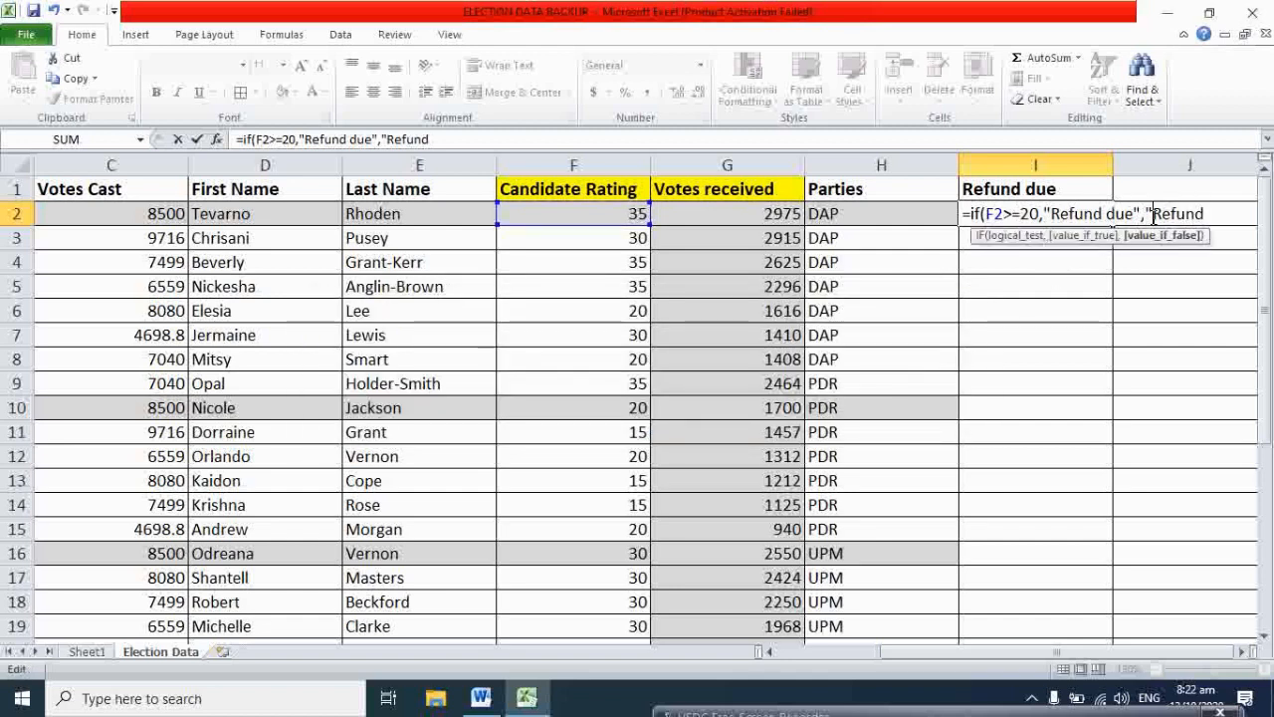
pyautogui.write('n')
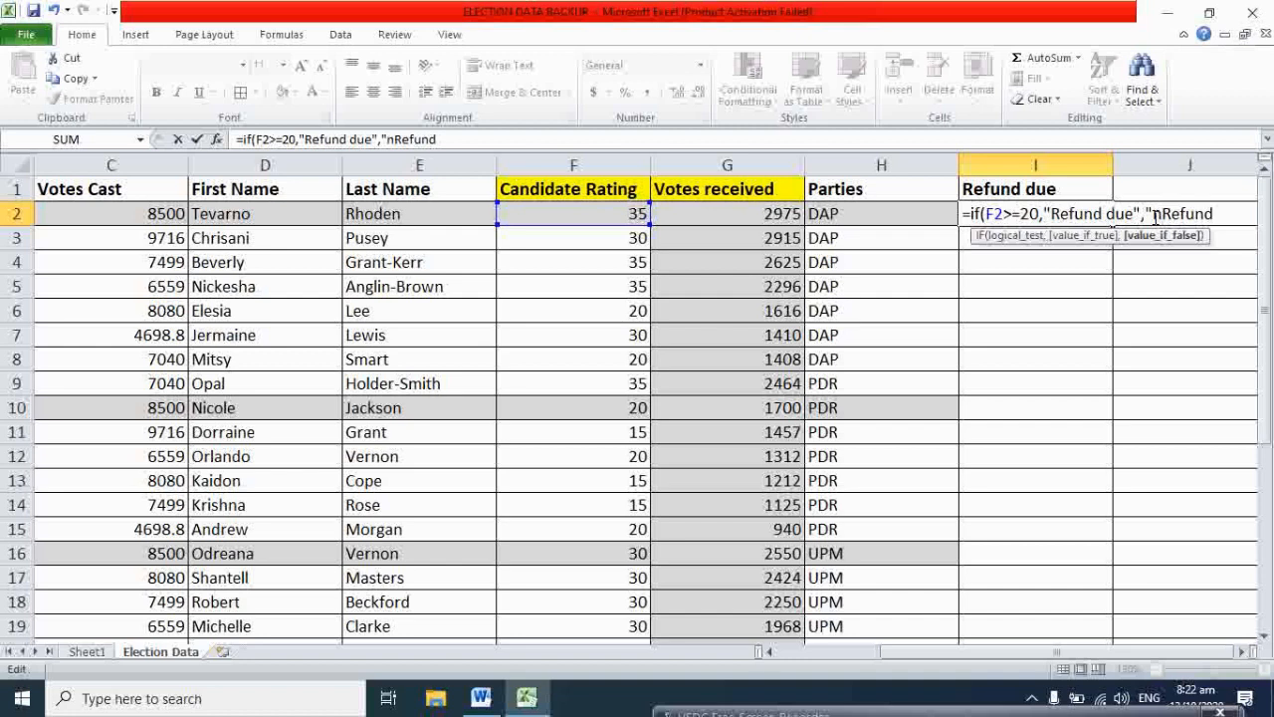
pyautogui.press('BackSpace')
pyautogui.write('NO')
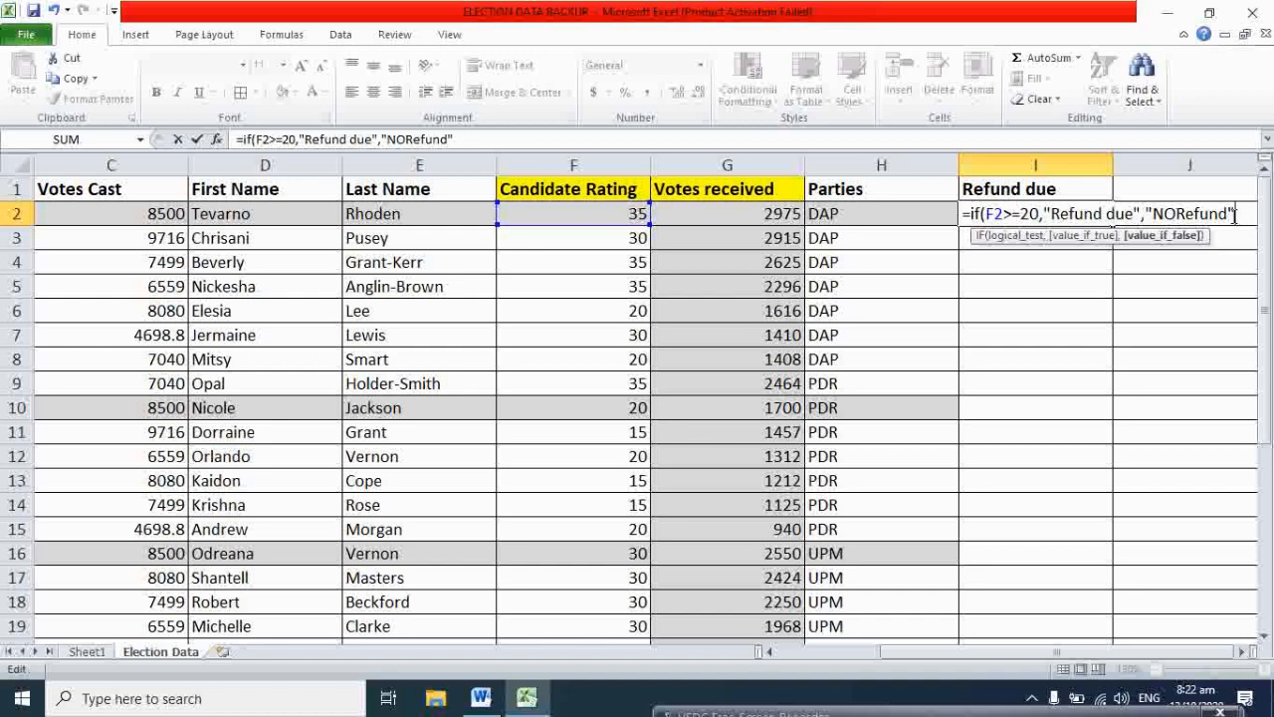
pyautogui.write(')')
pyautogui.press('Return')
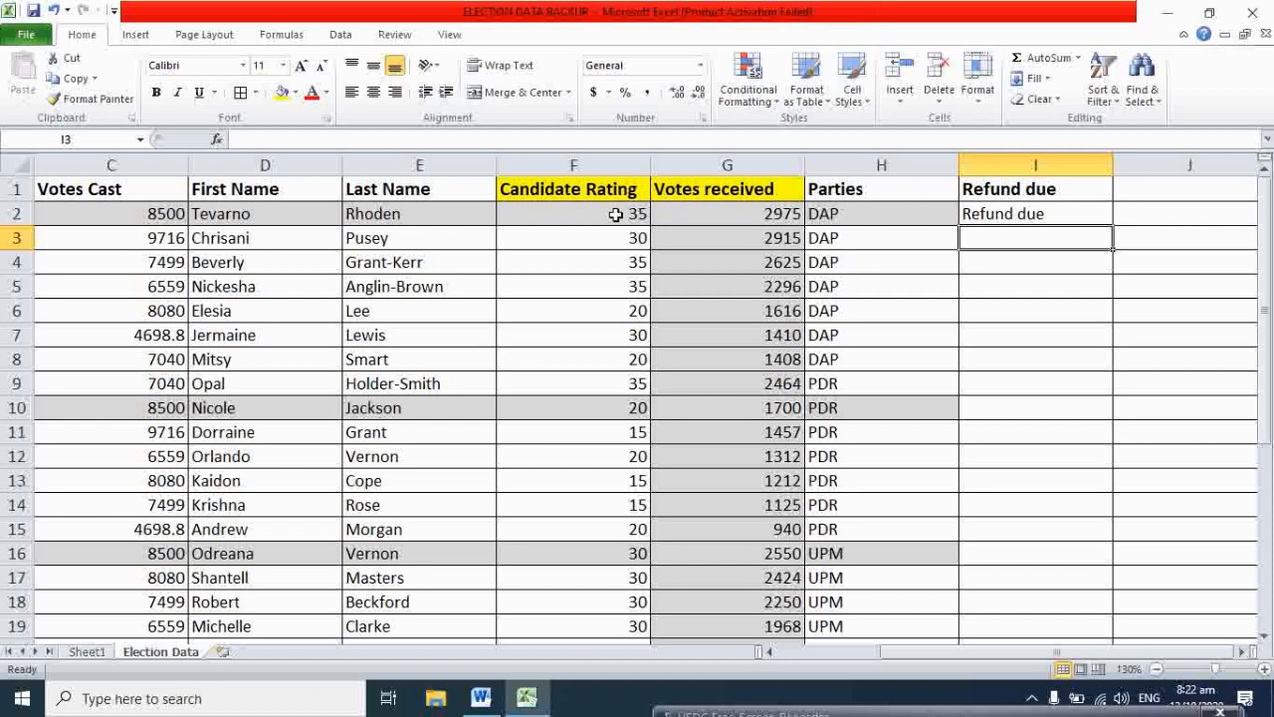
# Step: Fill the refund formula from I2 down the Refund due column to row 29
pyautogui.click(1037, 211)
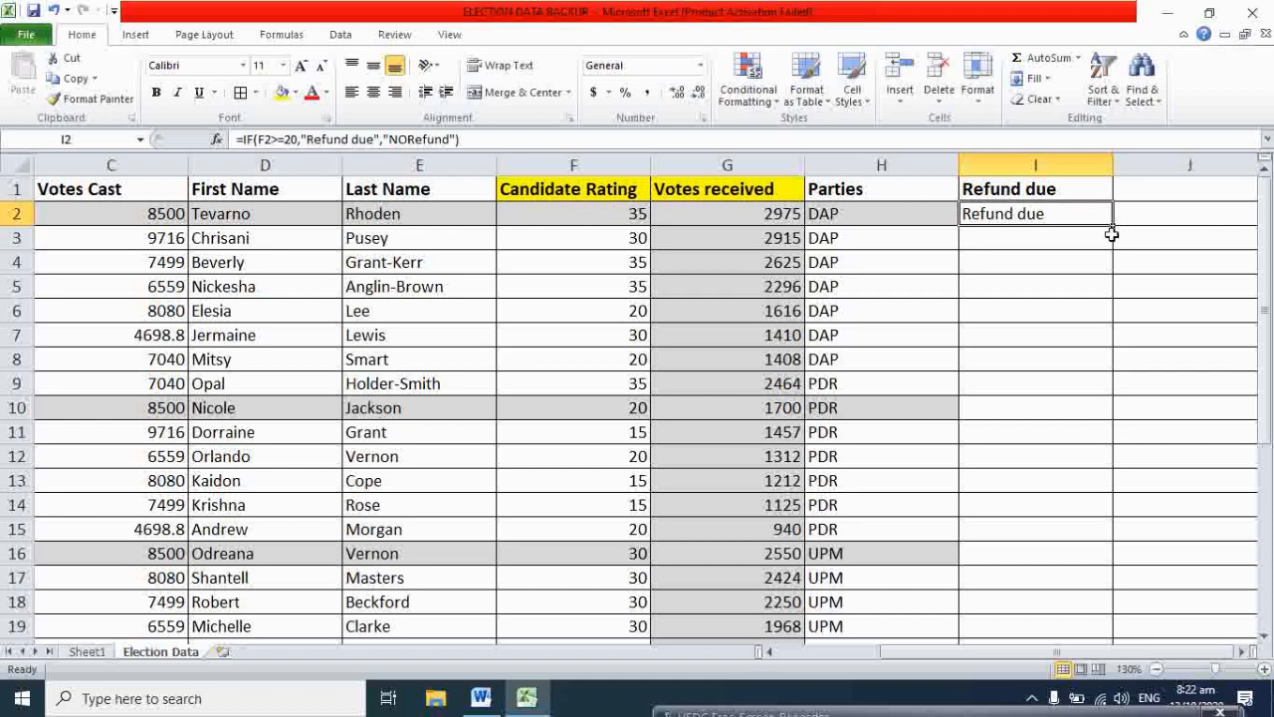
pyautogui.moveTo(1111, 225); pyautogui.dragTo(1099, 561)
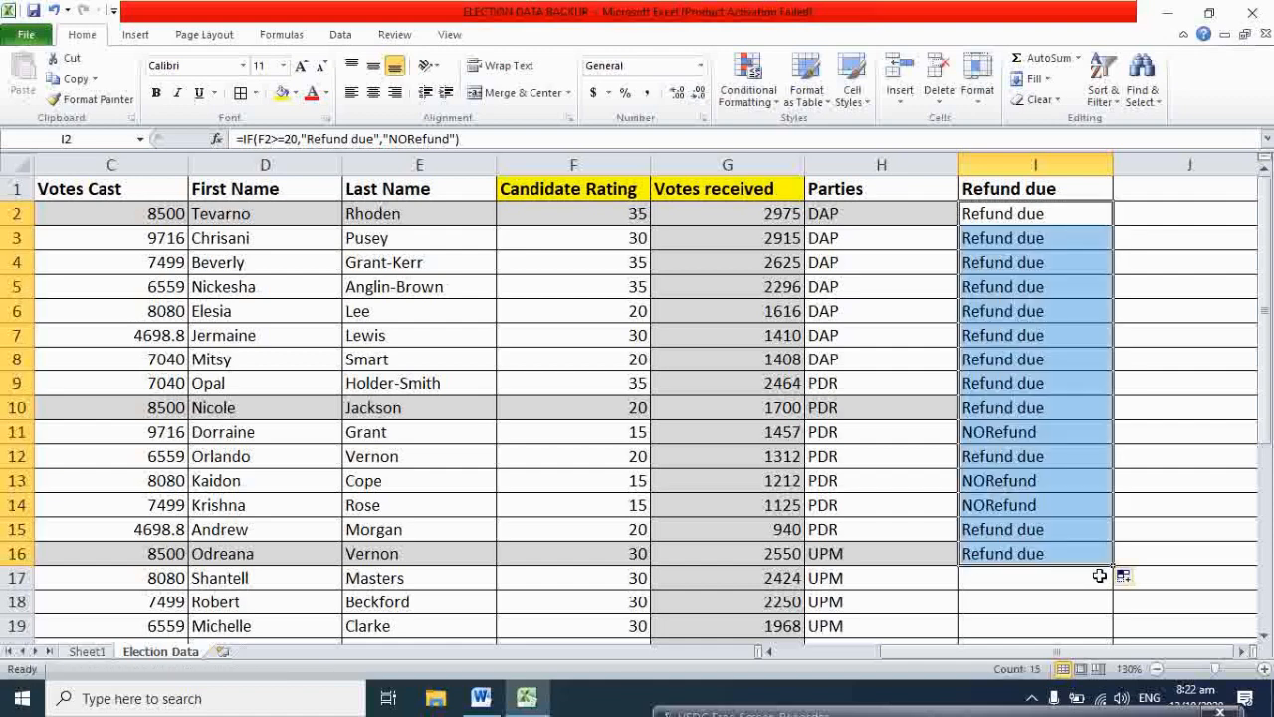
pyautogui.click(603, 505)
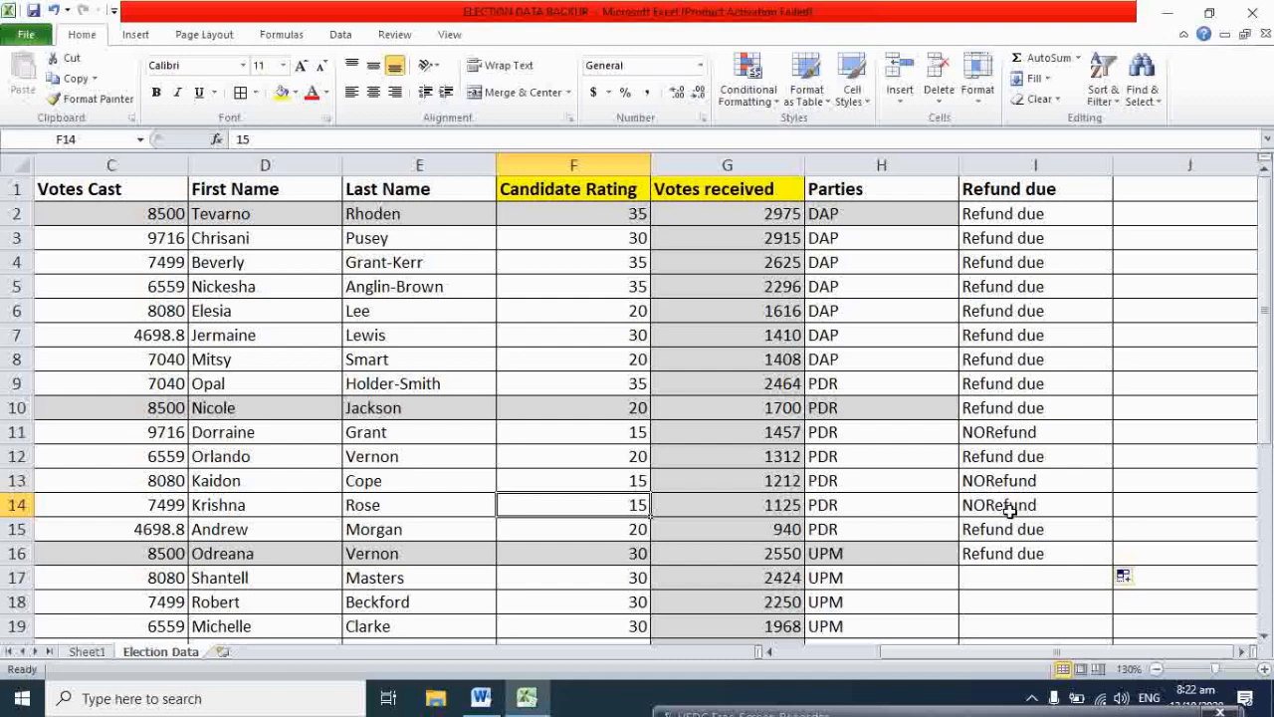
pyautogui.scroll(-2, 1108, 517)
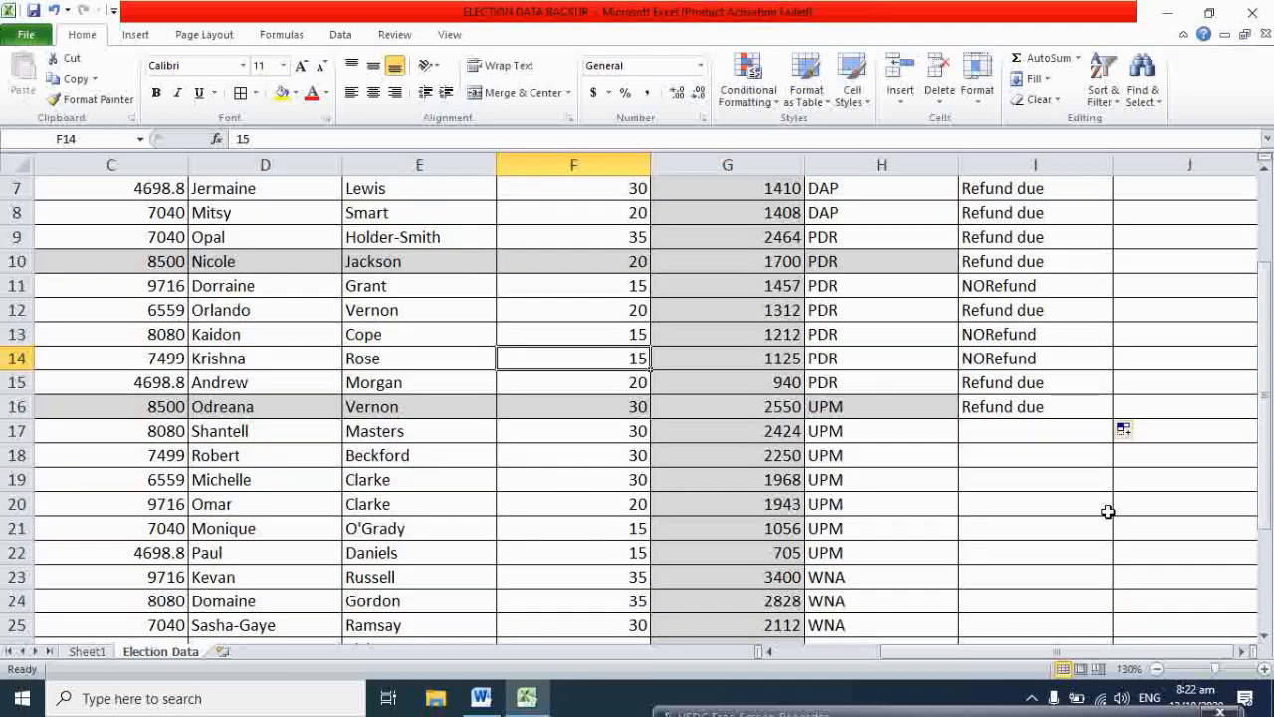
pyautogui.click(1085, 408)
pyautogui.moveTo(1107, 420); pyautogui.dragTo(1074, 562)
pyautogui.scroll(5, 1078, 557)
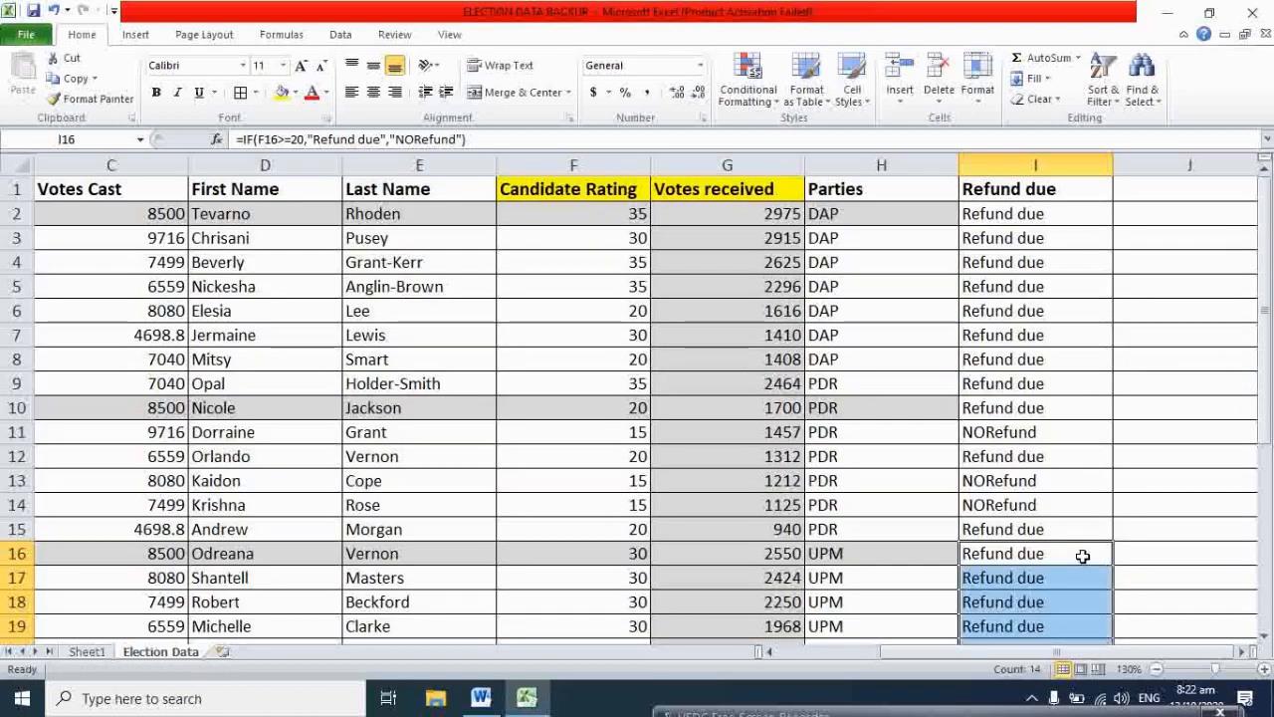
# Step: Copy the "Refund due" heading from I1 to I32, completing the header row beneath the election table
pyautogui.click(1022, 189)
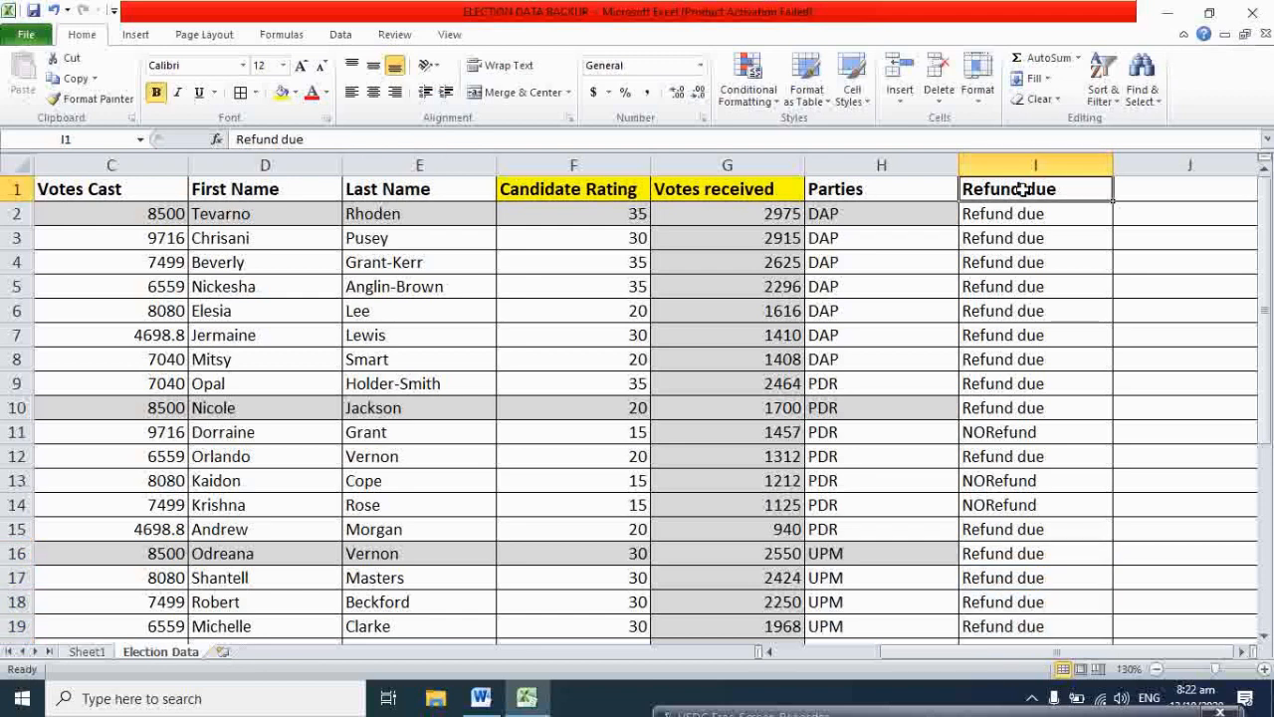
pyautogui.hotkey('ctrl', 'c')
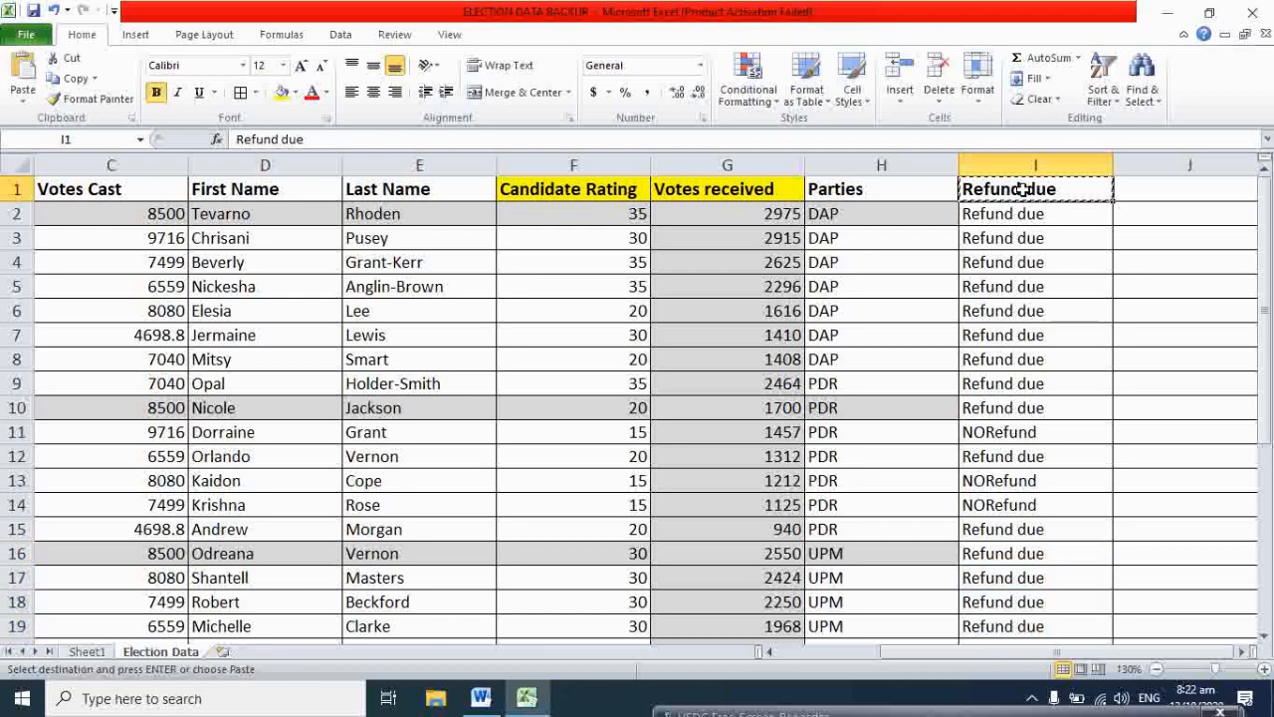
pyautogui.moveTo(1262, 259); pyautogui.dragTo(1261, 270)
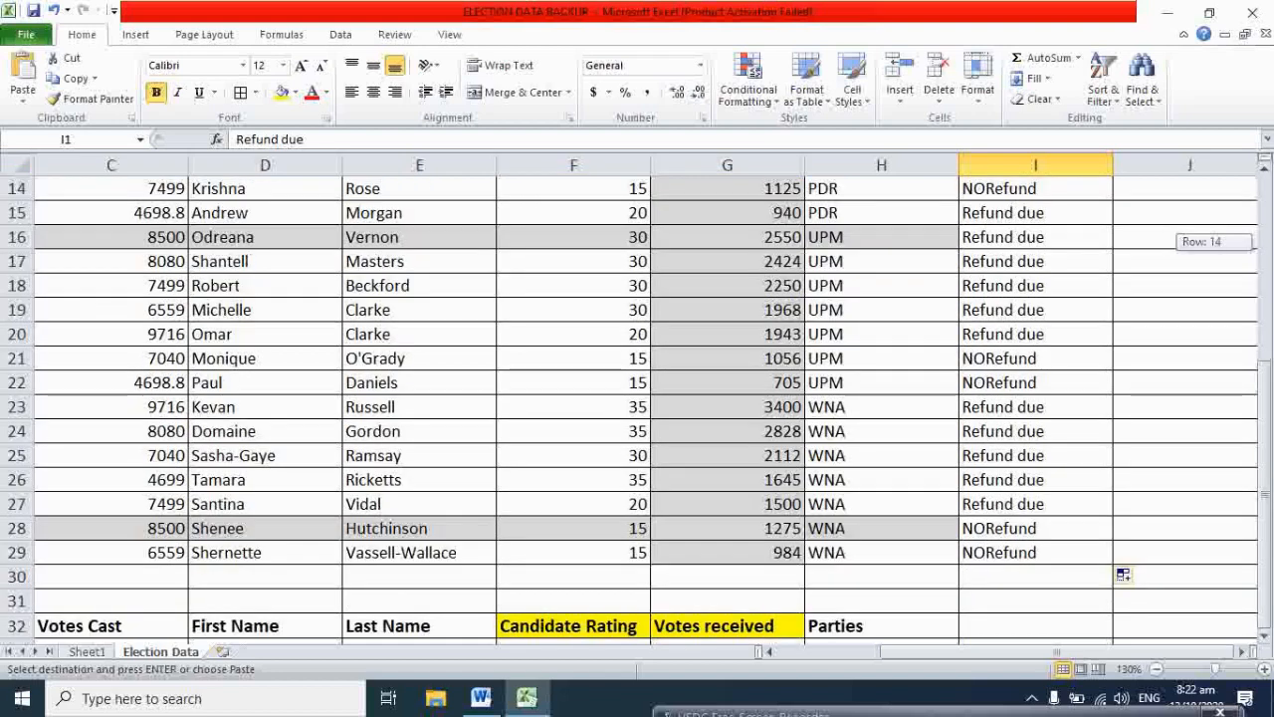
pyautogui.click(998, 637)
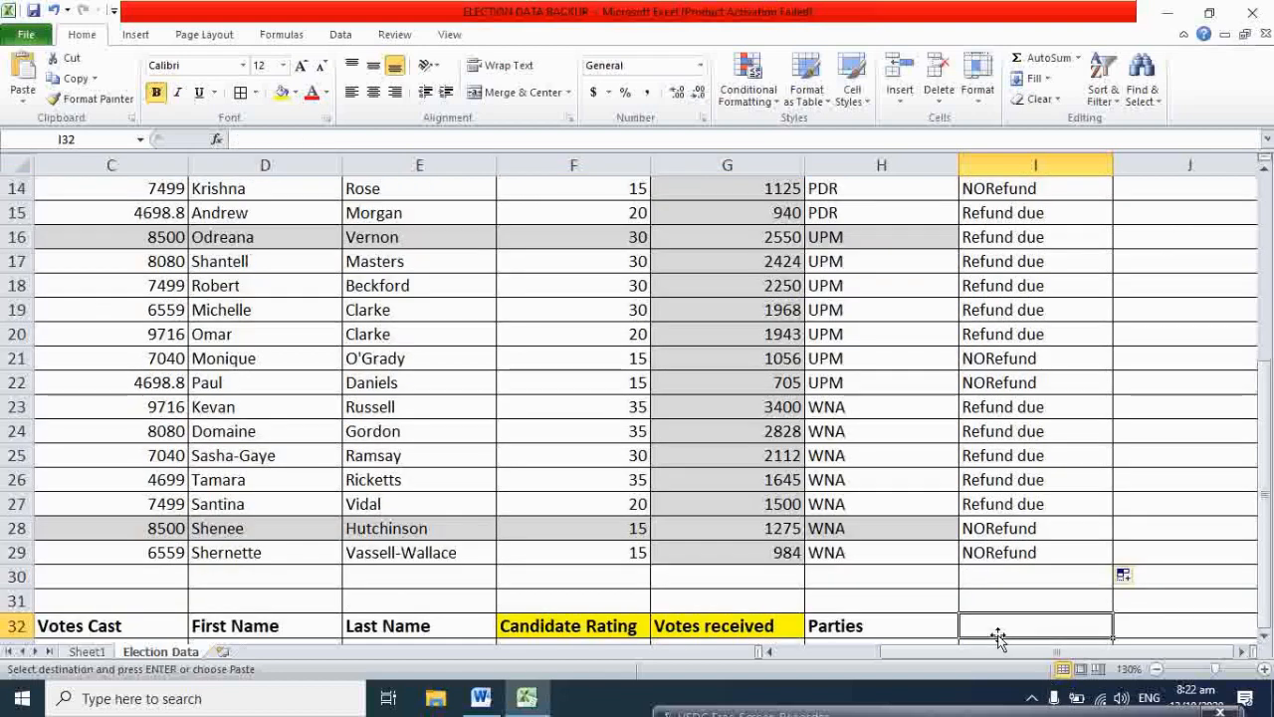
pyautogui.hotkey('ctrl', 'v')
pyautogui.scroll(-3, 1005, 617)
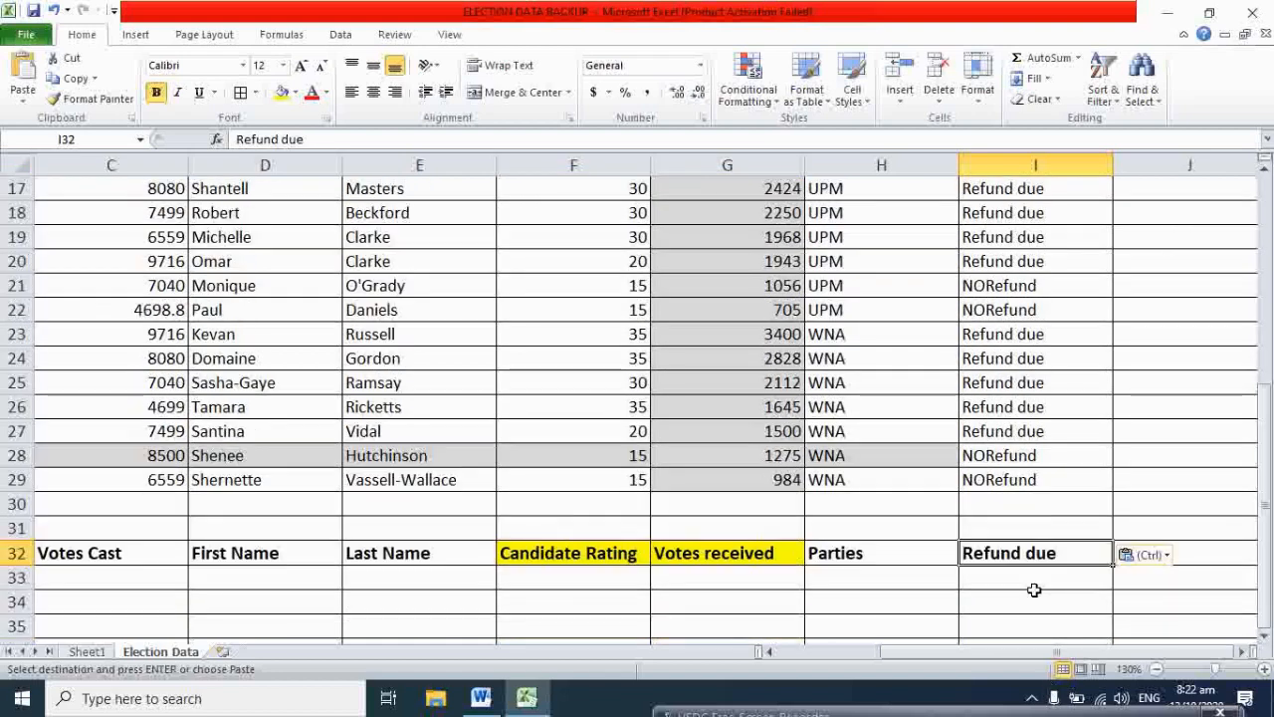
# Step: Try to copy the refund result from I27 to I33 beneath the lower Refund due heading, and undo the paste
pyautogui.click(1014, 430)
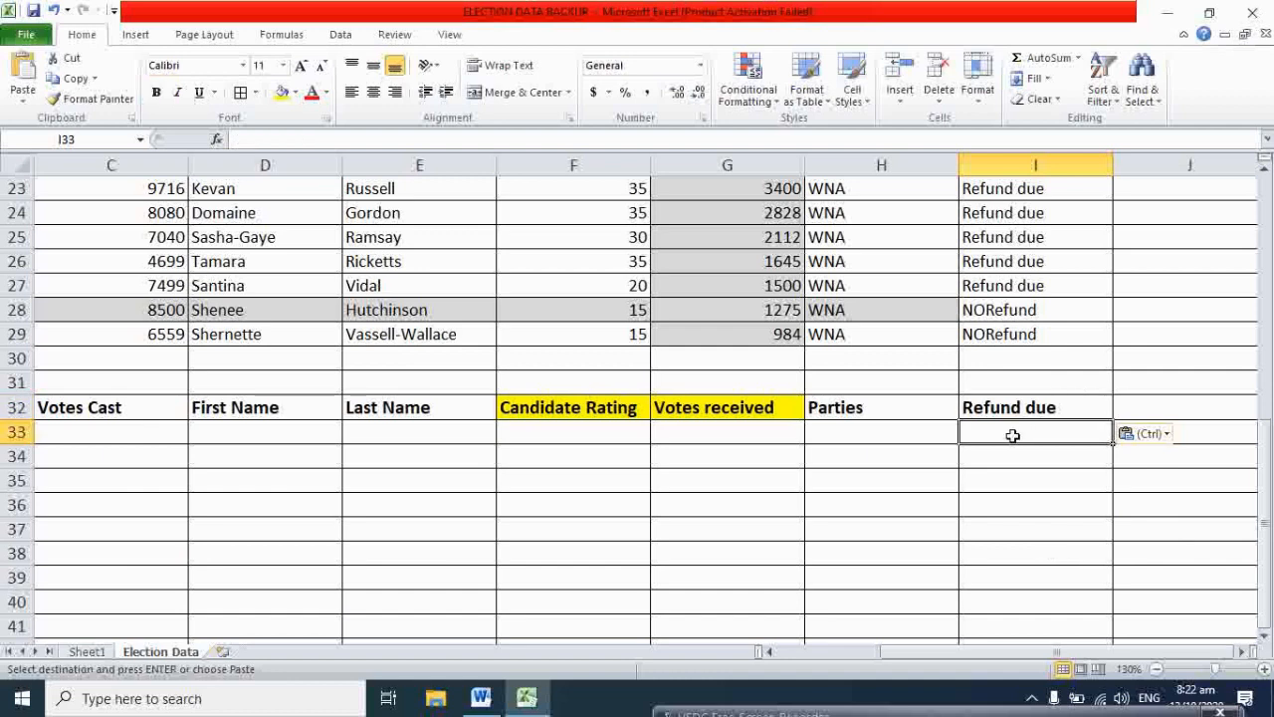
pyautogui.click(1025, 287)
pyautogui.hotkey('ctrl', 'c')
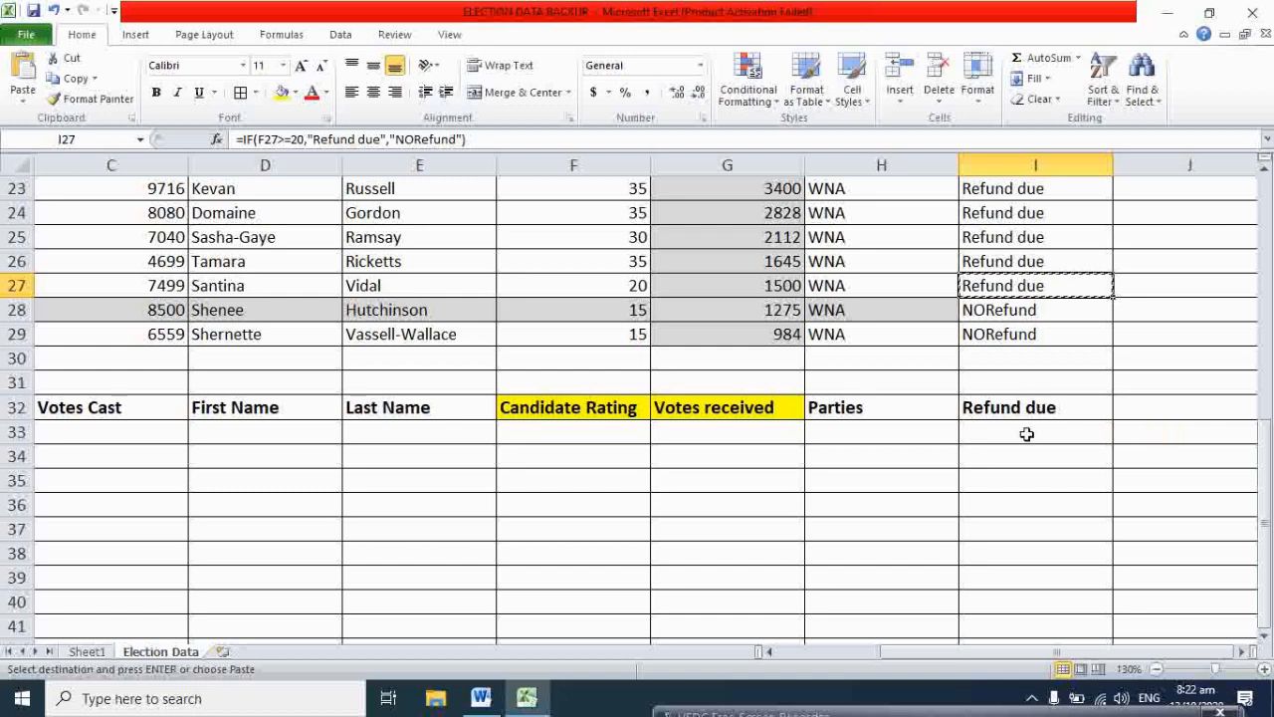
pyautogui.click(1027, 434)
pyautogui.hotkey('ctrl', 'v')
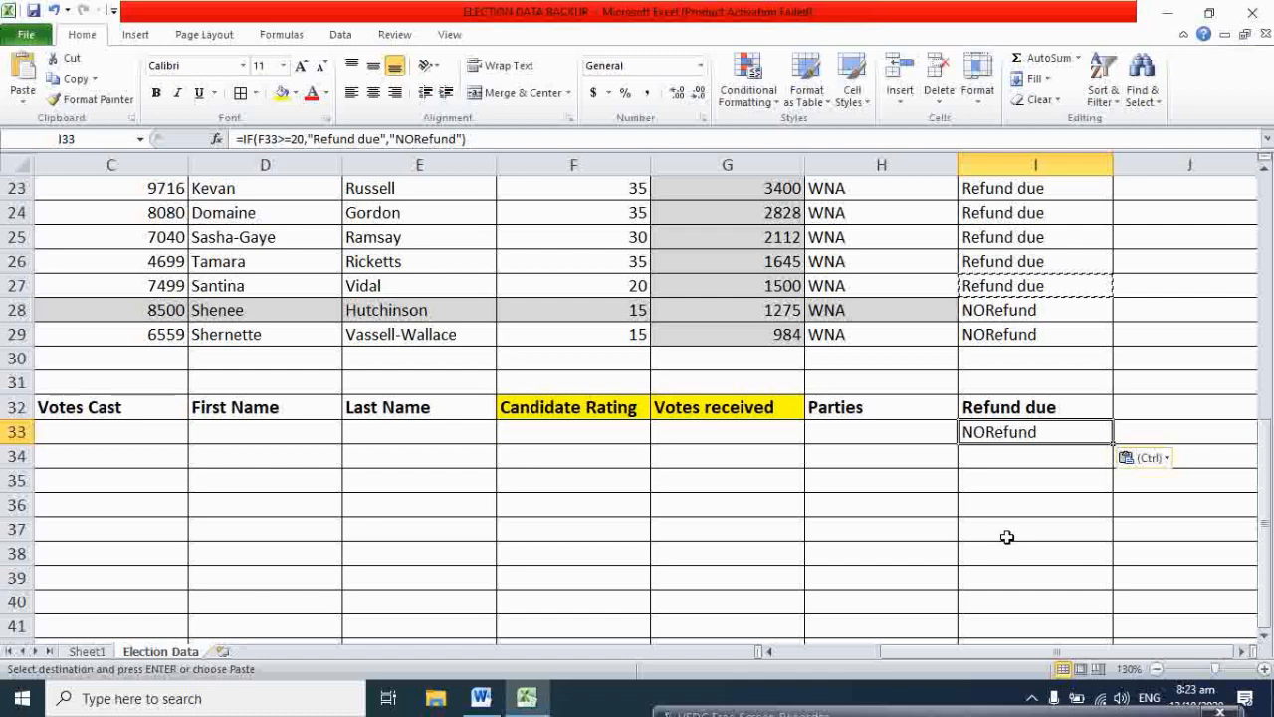
pyautogui.hotkey('ctrl', 'z')
pyautogui.click(1033, 286)
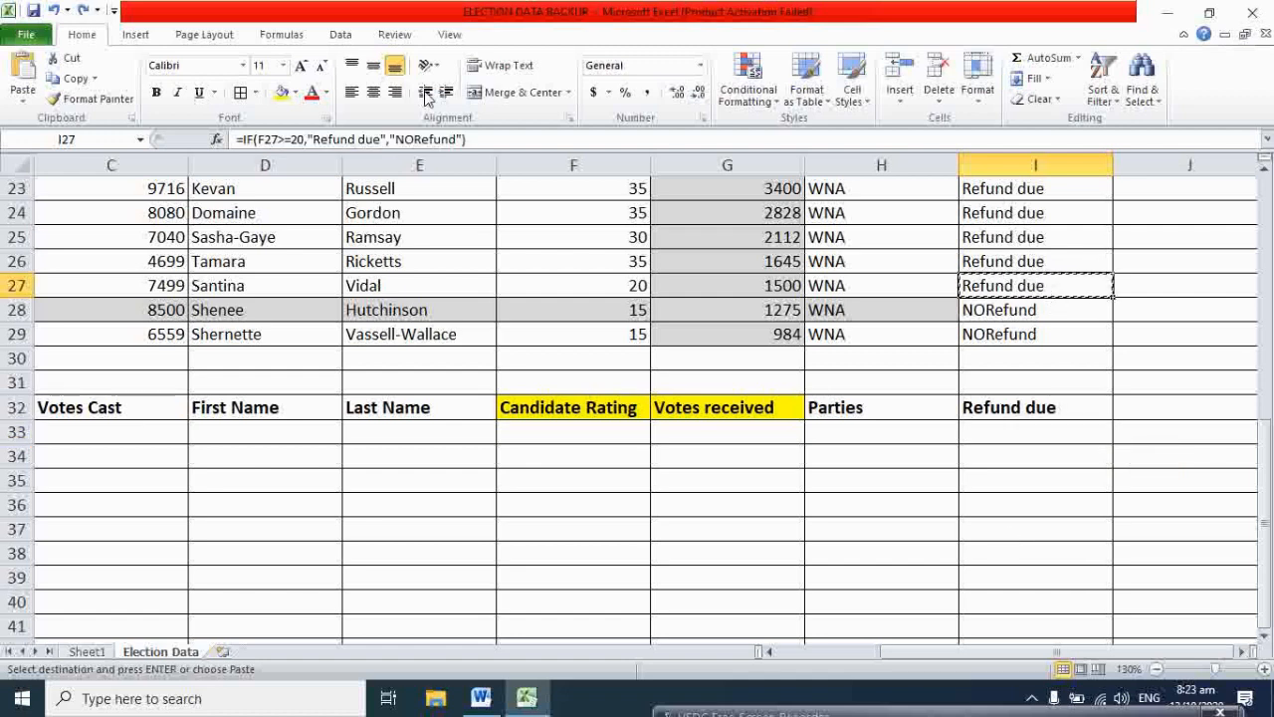
pyautogui.click(491, 134)
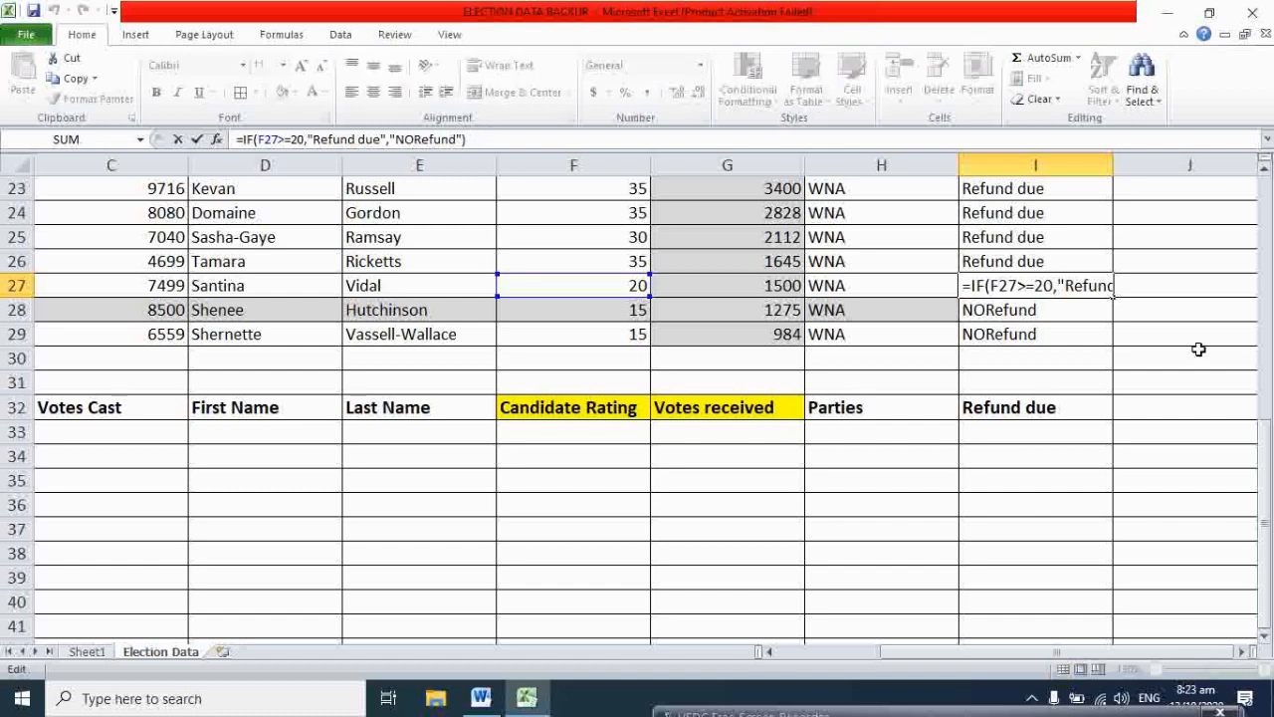
pyautogui.click(1154, 342)
pyautogui.click(1061, 288)
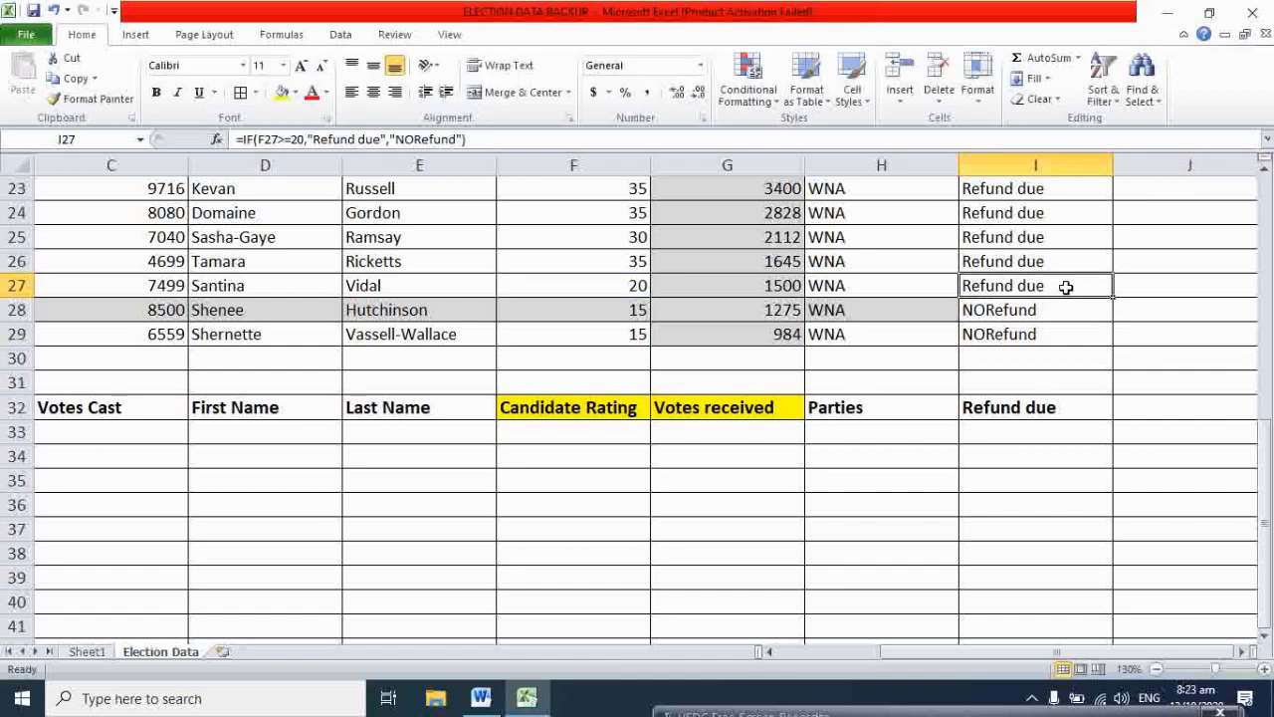
# Step: Enter "Refund due" in I33 as the criterion beneath the lower Refund due heading
pyautogui.click(992, 435)
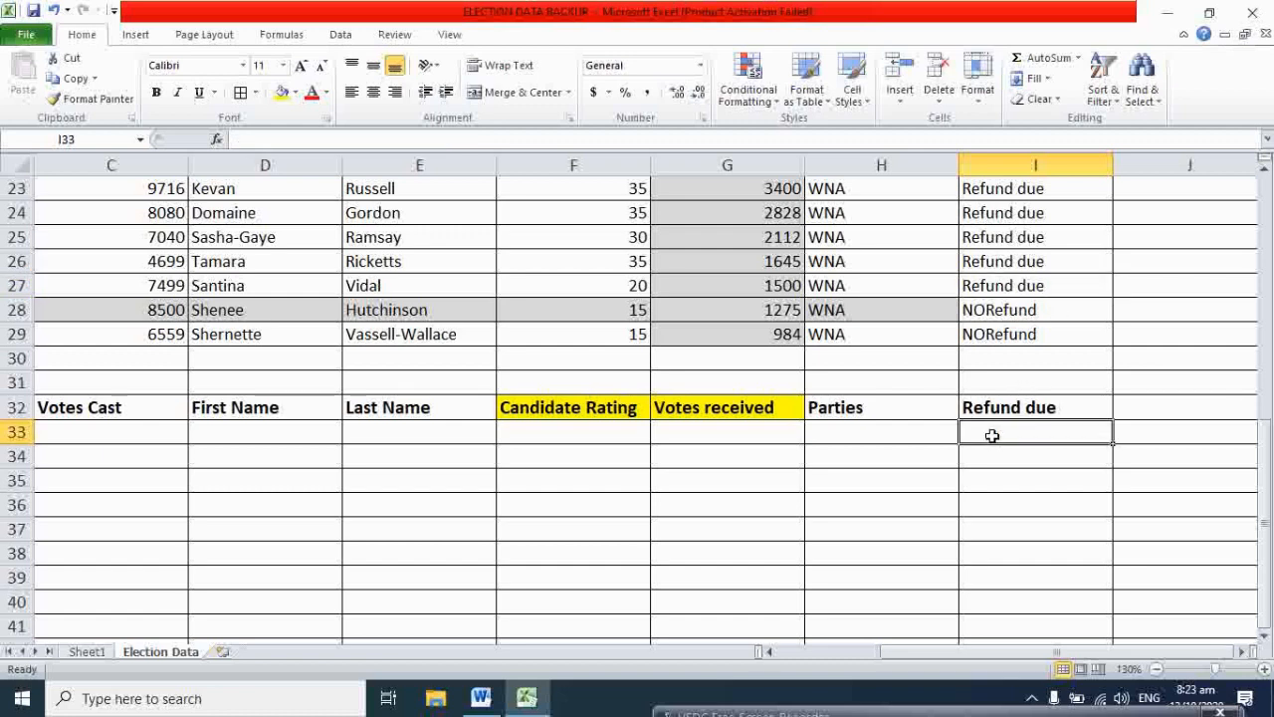
pyautogui.write('Refund due')
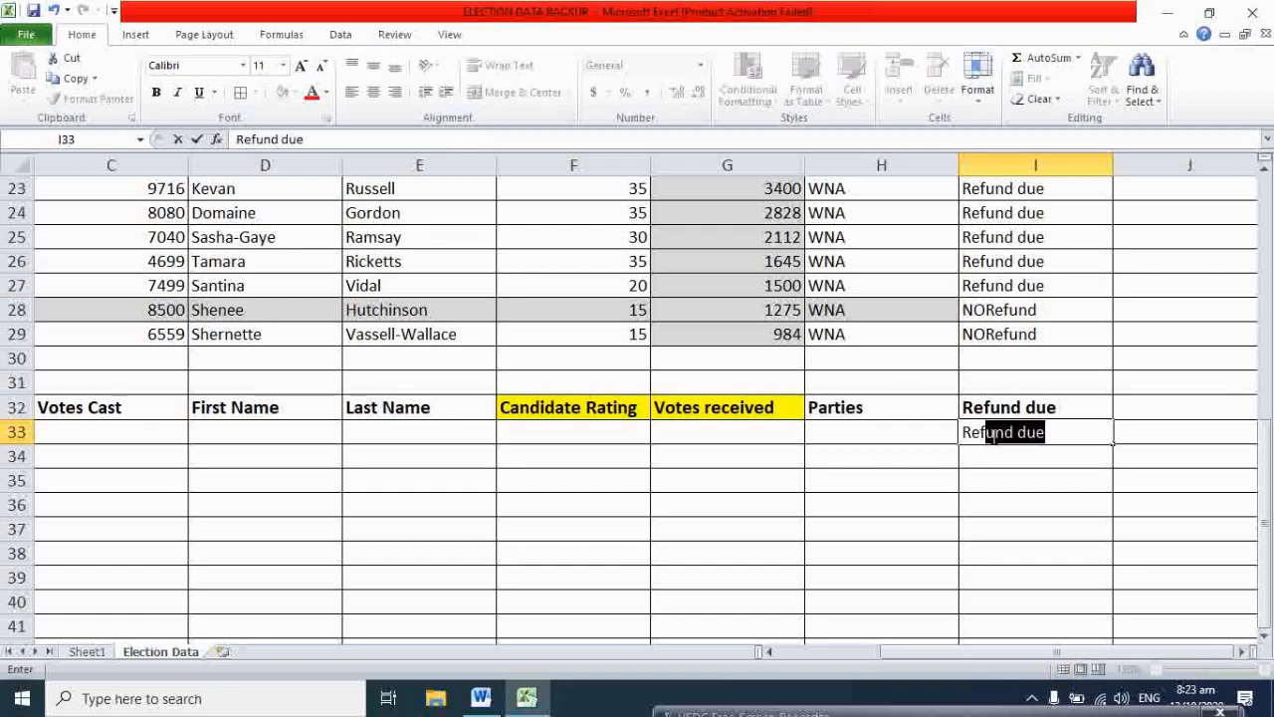
pyautogui.press('Return')
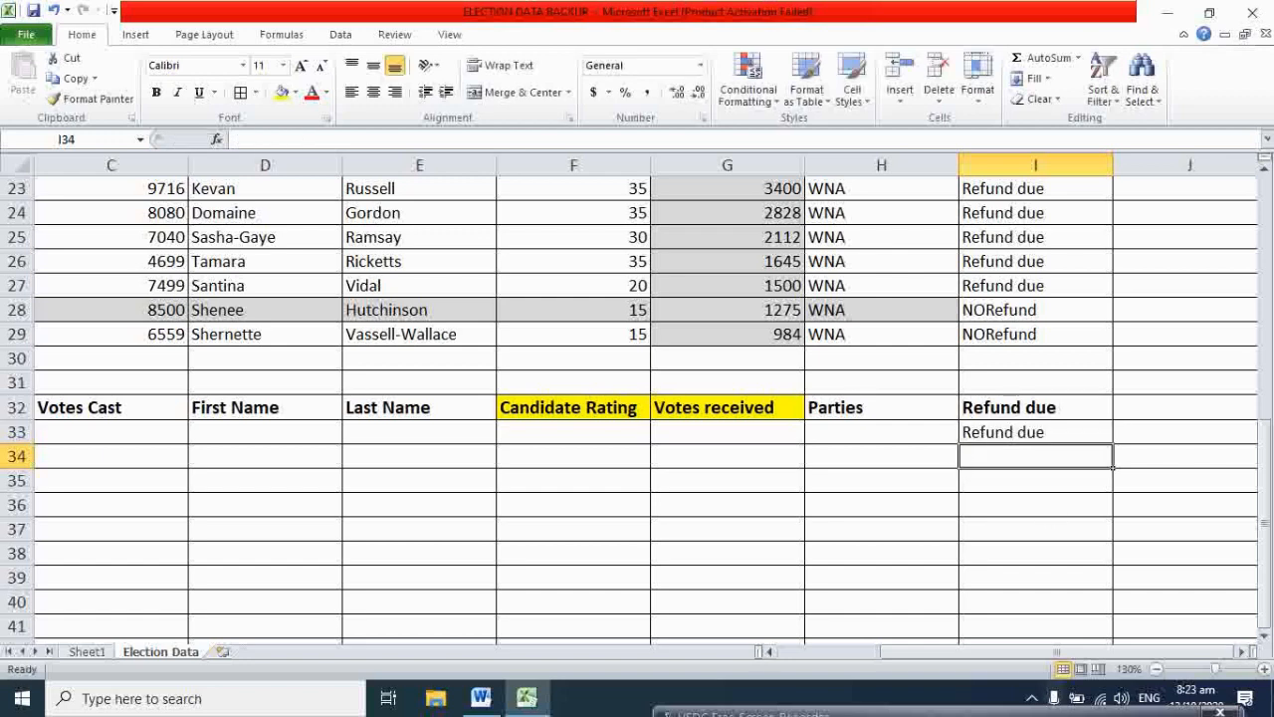
# Step: Start an Advanced Filter on the election table A1:I29, with the results copied to another location
pyautogui.moveTo(1007, 651); pyautogui.dragTo(853, 658)
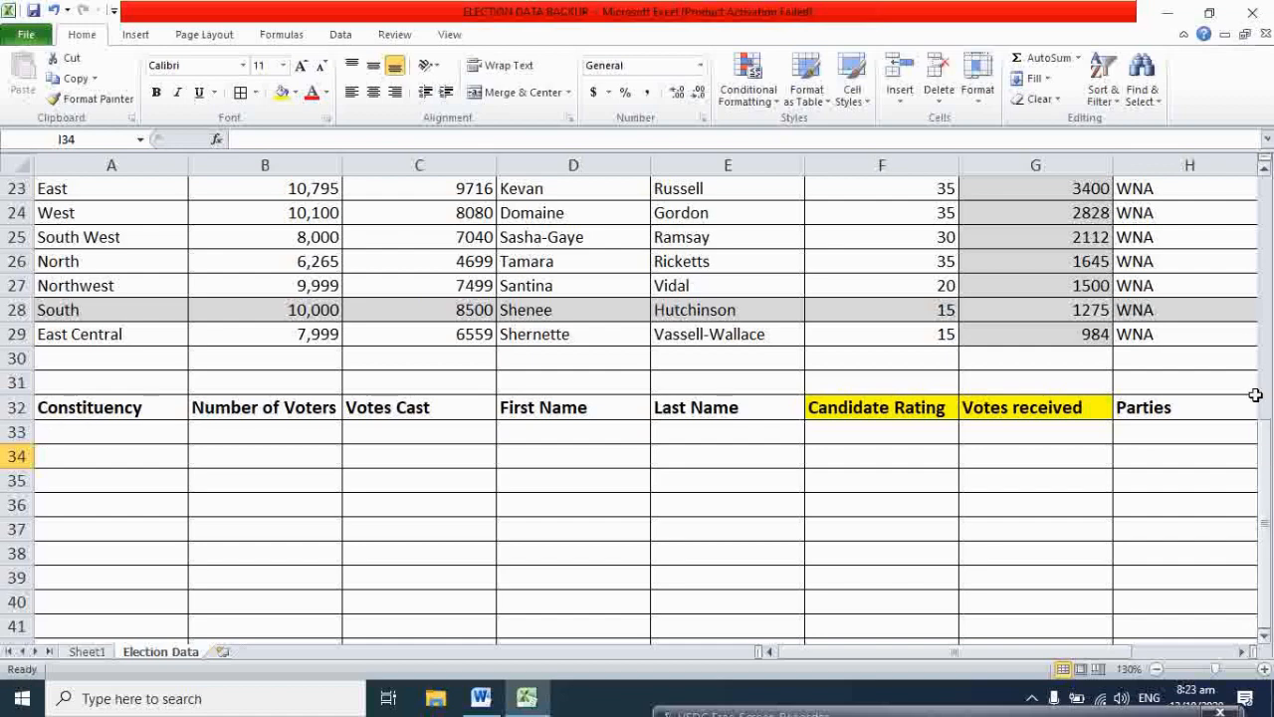
pyautogui.moveTo(1262, 474); pyautogui.dragTo(1262, 464)
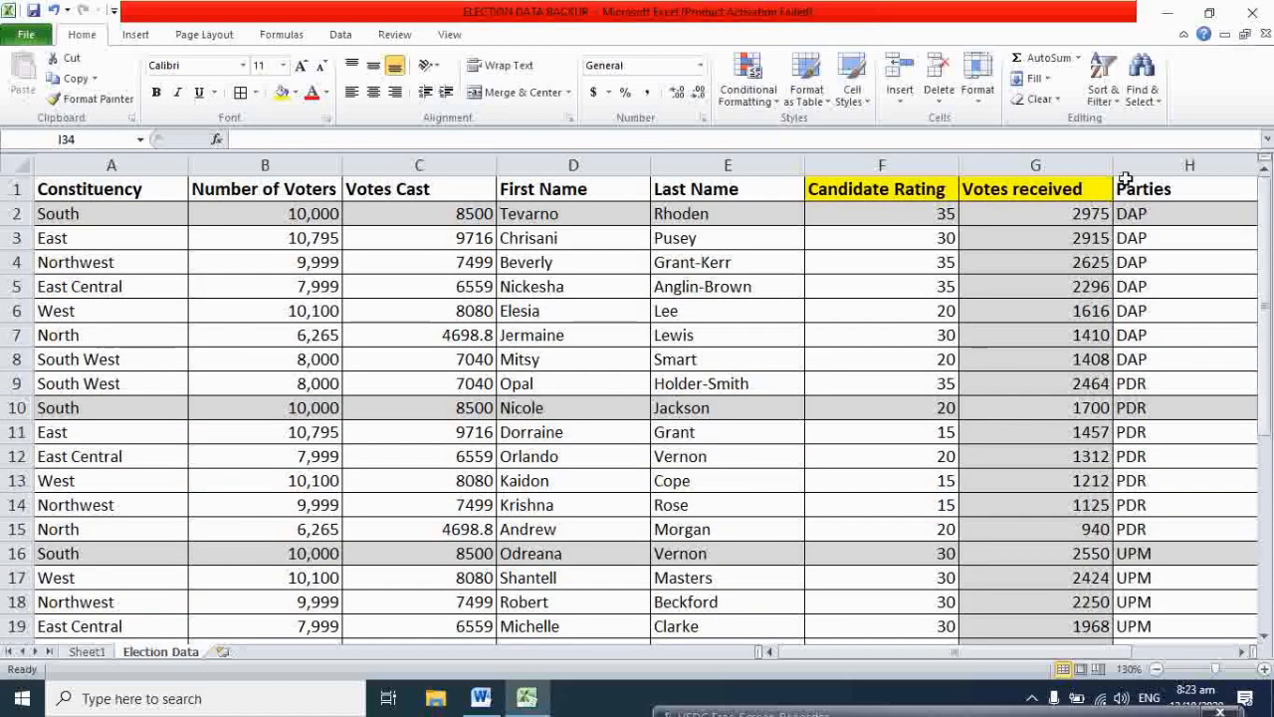
pyautogui.moveTo(50, 191); pyautogui.dragTo(912, 614)
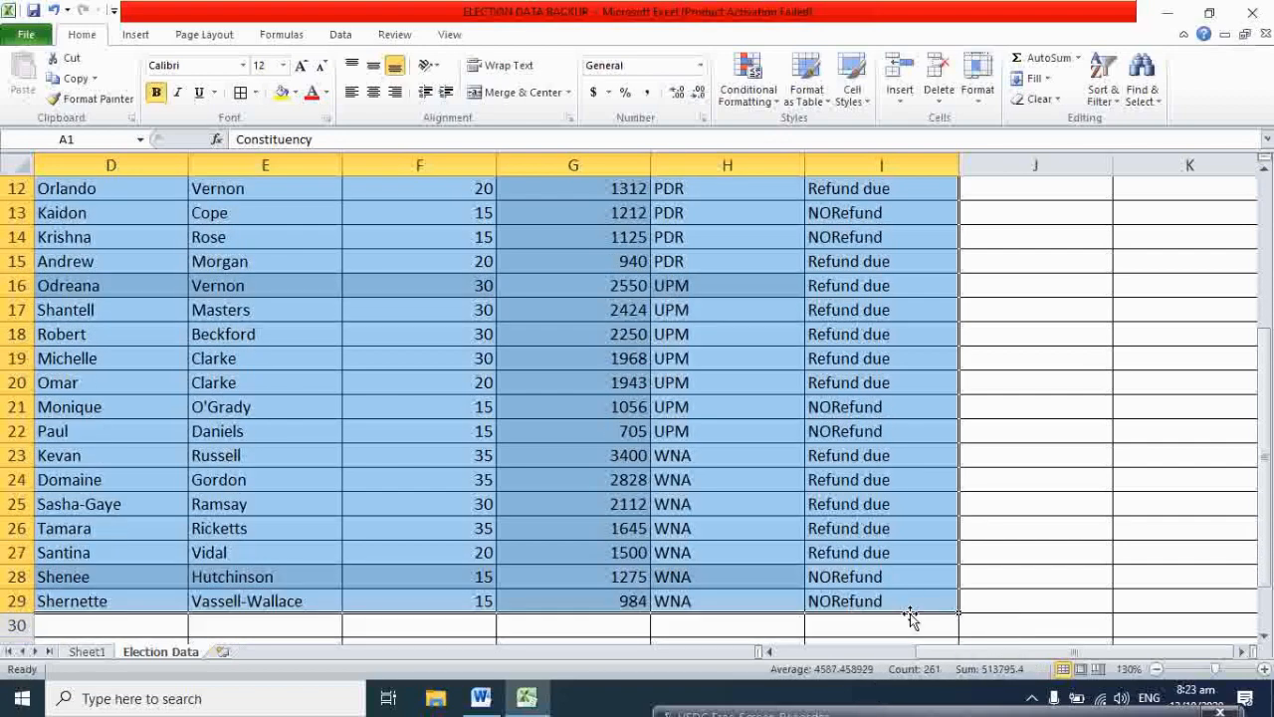
pyautogui.moveTo(1003, 657); pyautogui.dragTo(820, 657)
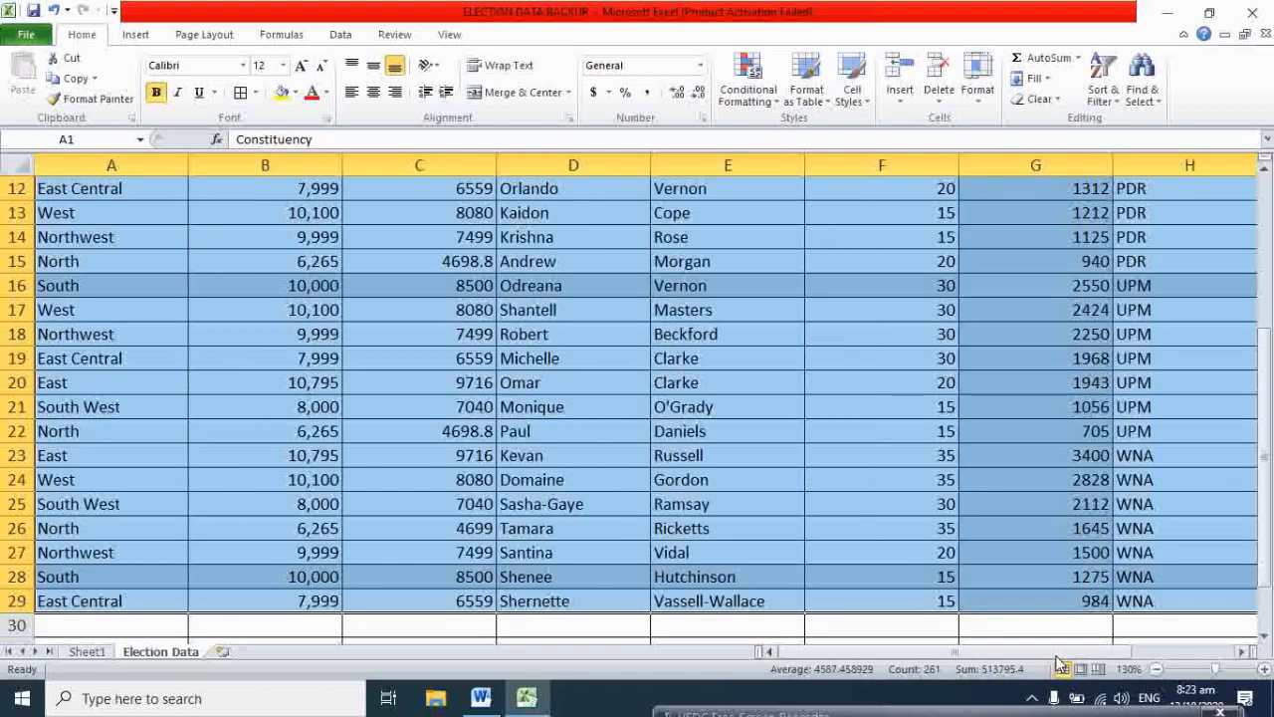
pyautogui.moveTo(1264, 496); pyautogui.dragTo(1262, 486)
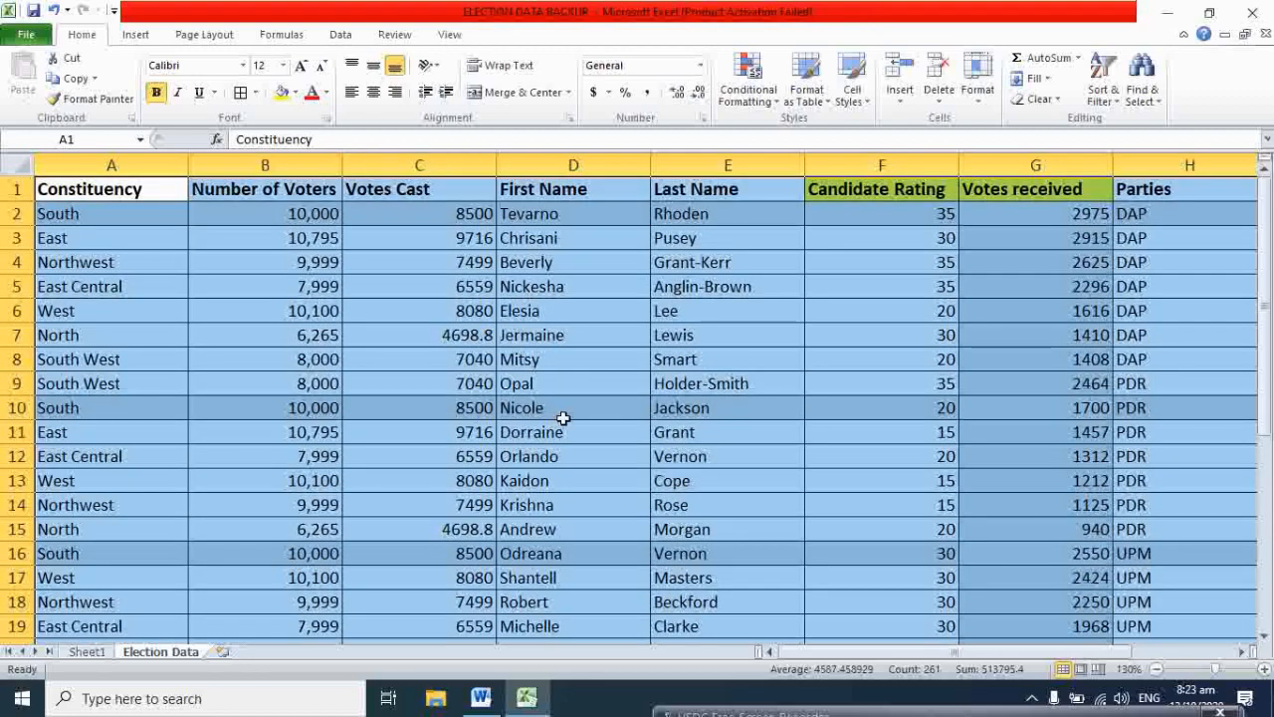
pyautogui.click(340, 35)
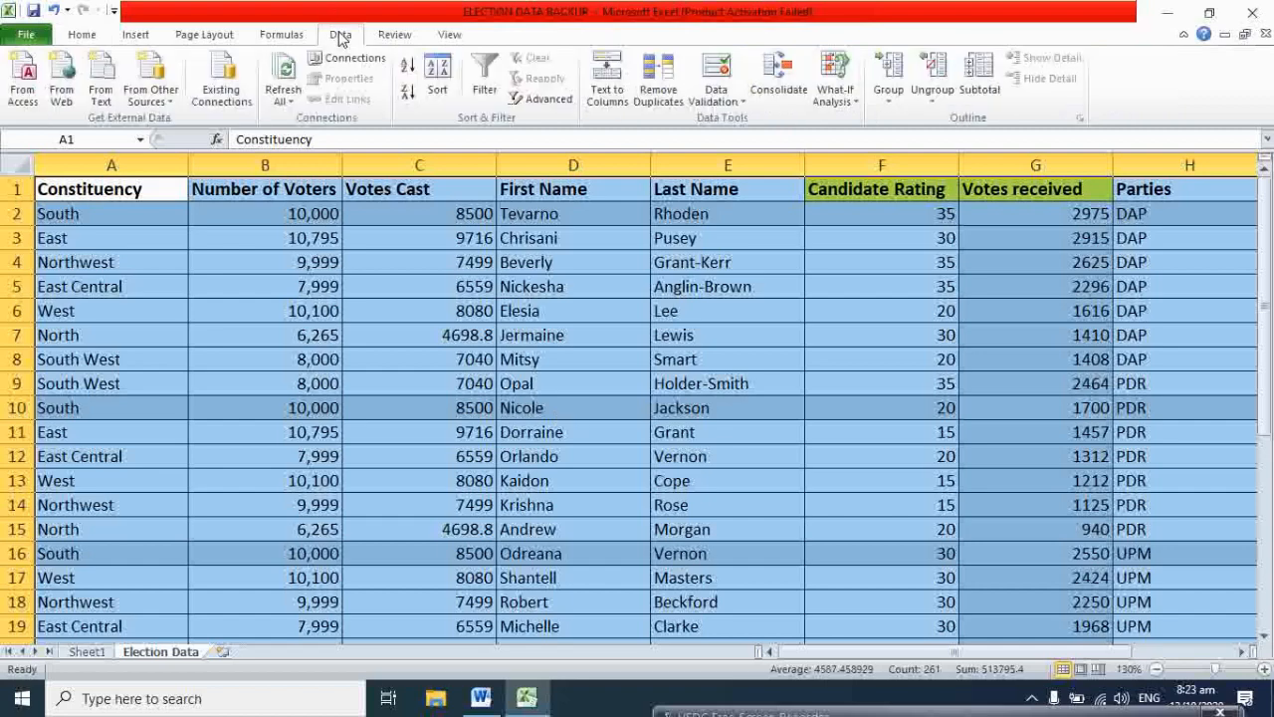
pyautogui.click(547, 101)
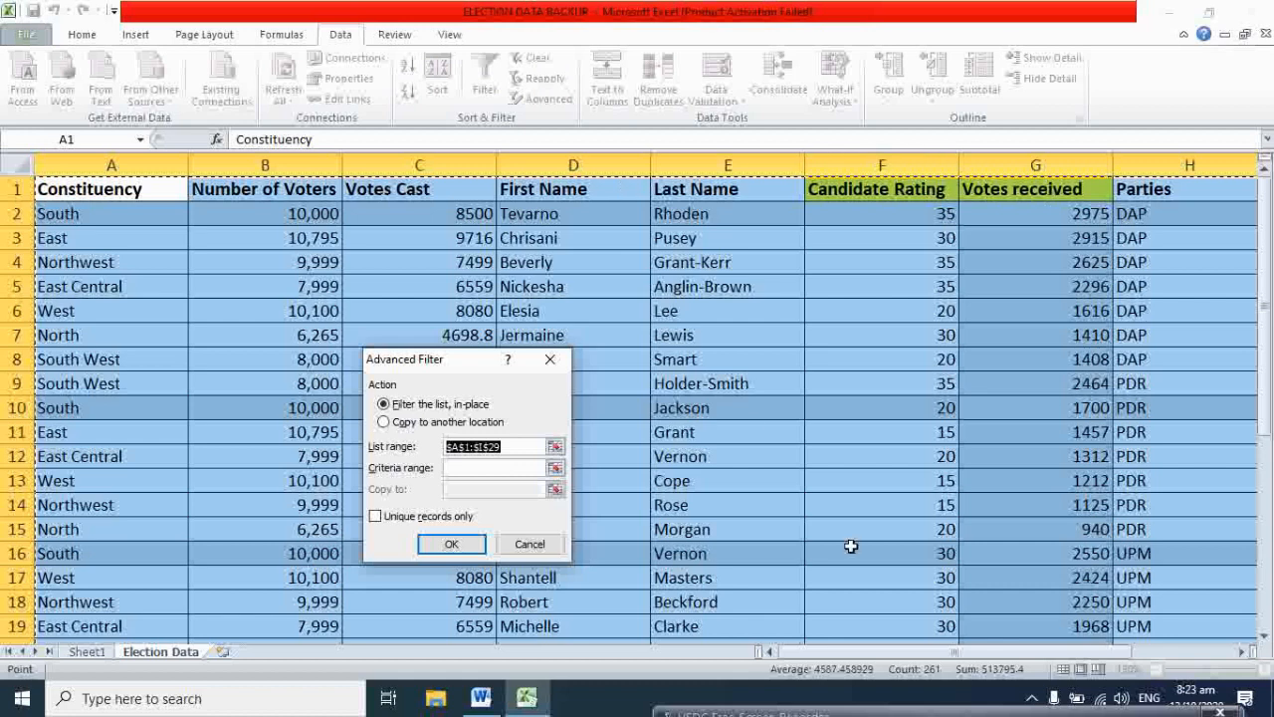
pyautogui.click(384, 421)
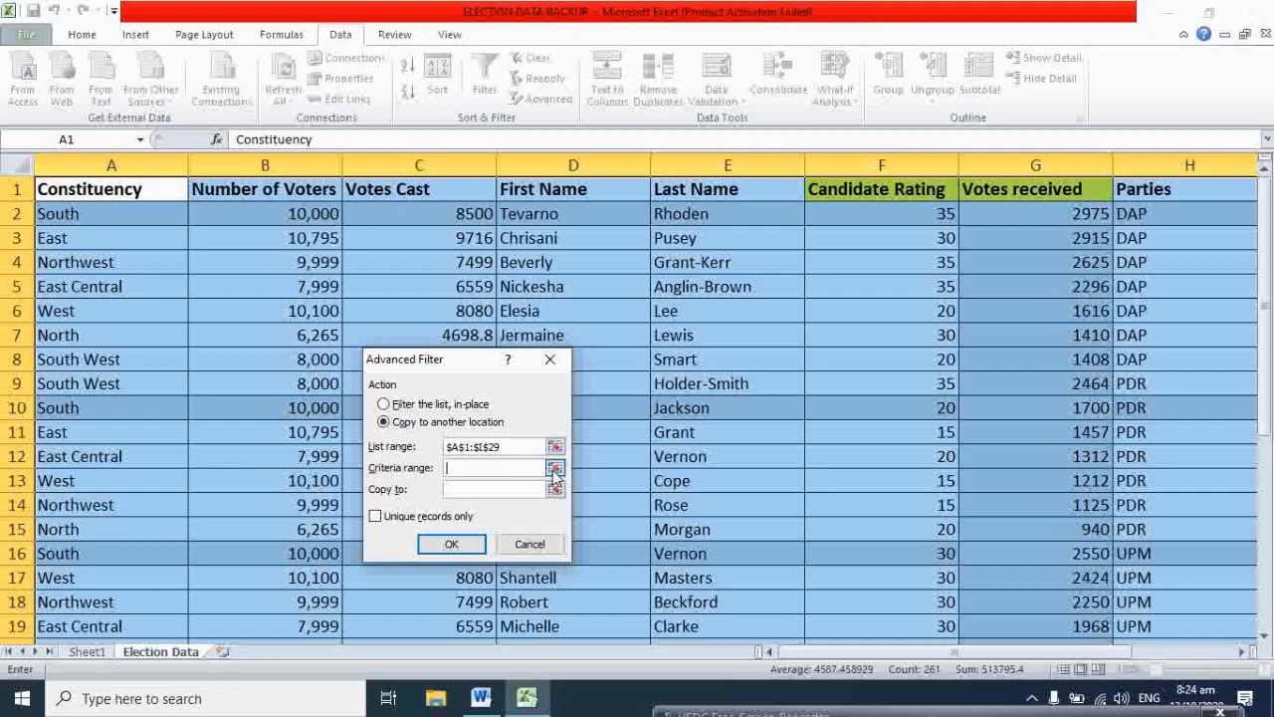
# Step: Set the filter's criteria range to A32:I33, covering the lower headings and the Refund due criterion
pyautogui.click(556, 469)
pyautogui.moveTo(1266, 328); pyautogui.dragTo(1268, 458)
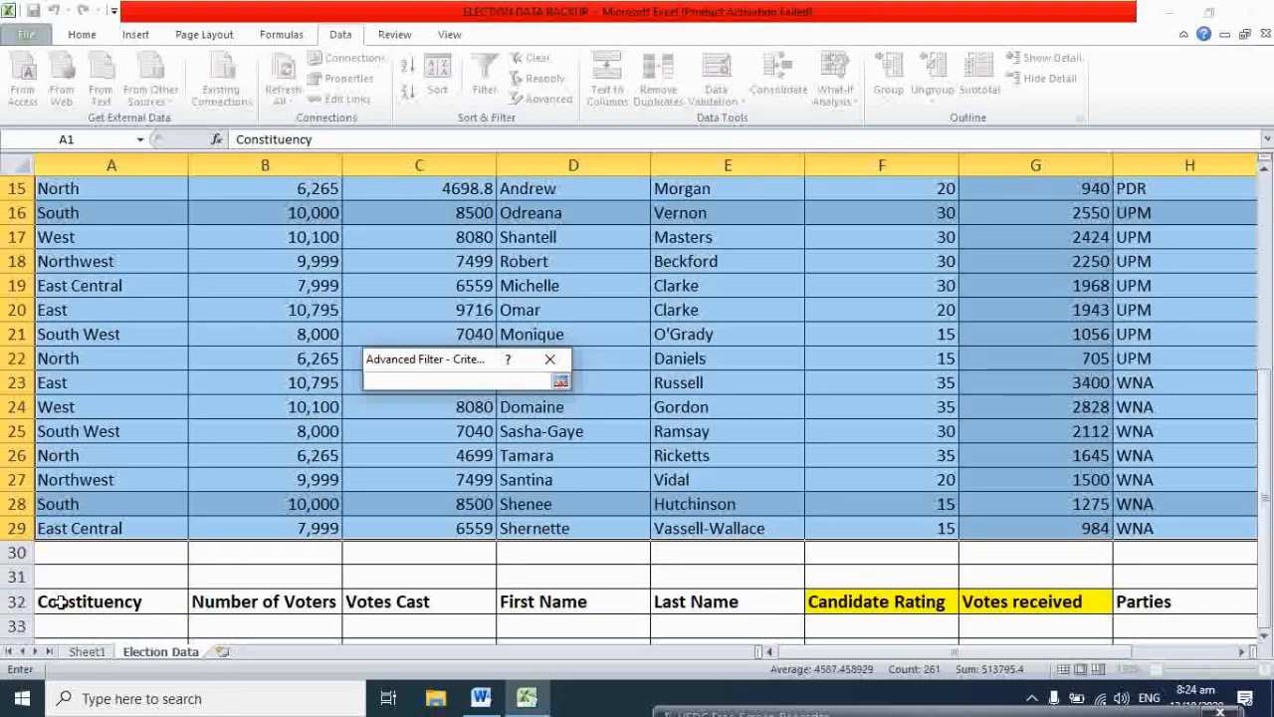
pyautogui.moveTo(60, 602); pyautogui.dragTo(531, 624)
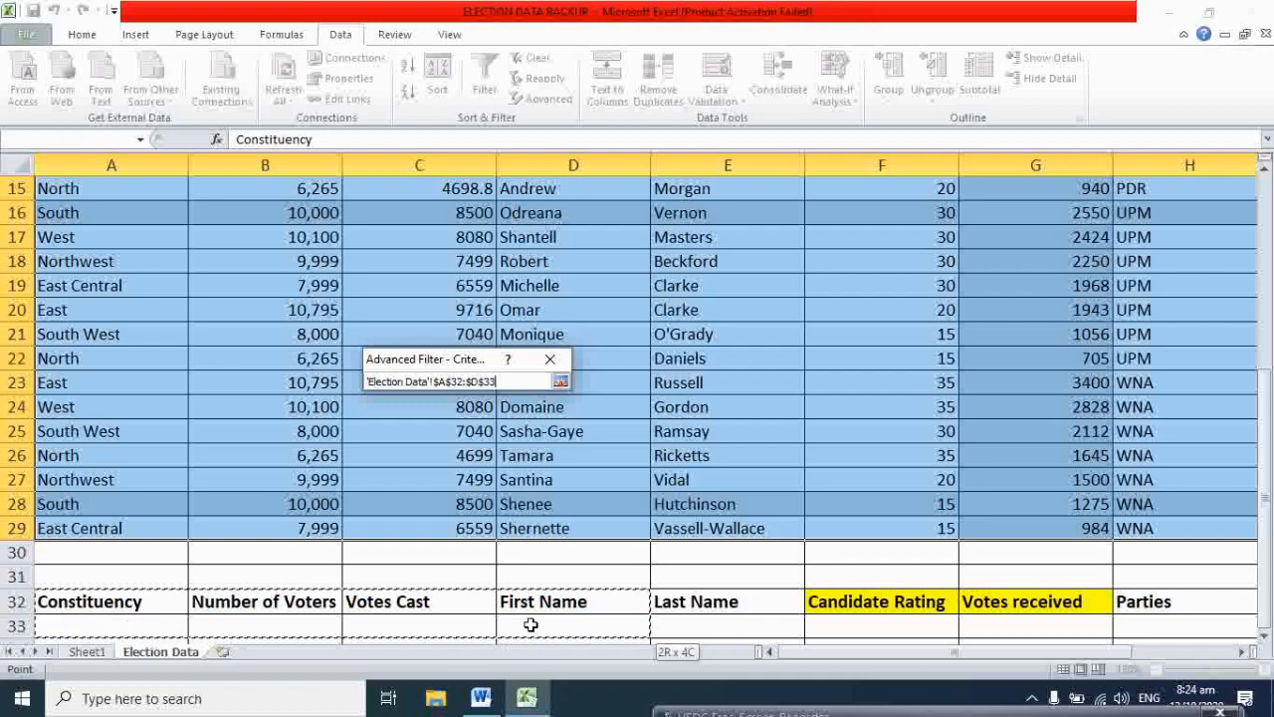
pyautogui.moveTo(627, 625); pyautogui.dragTo(924, 628)
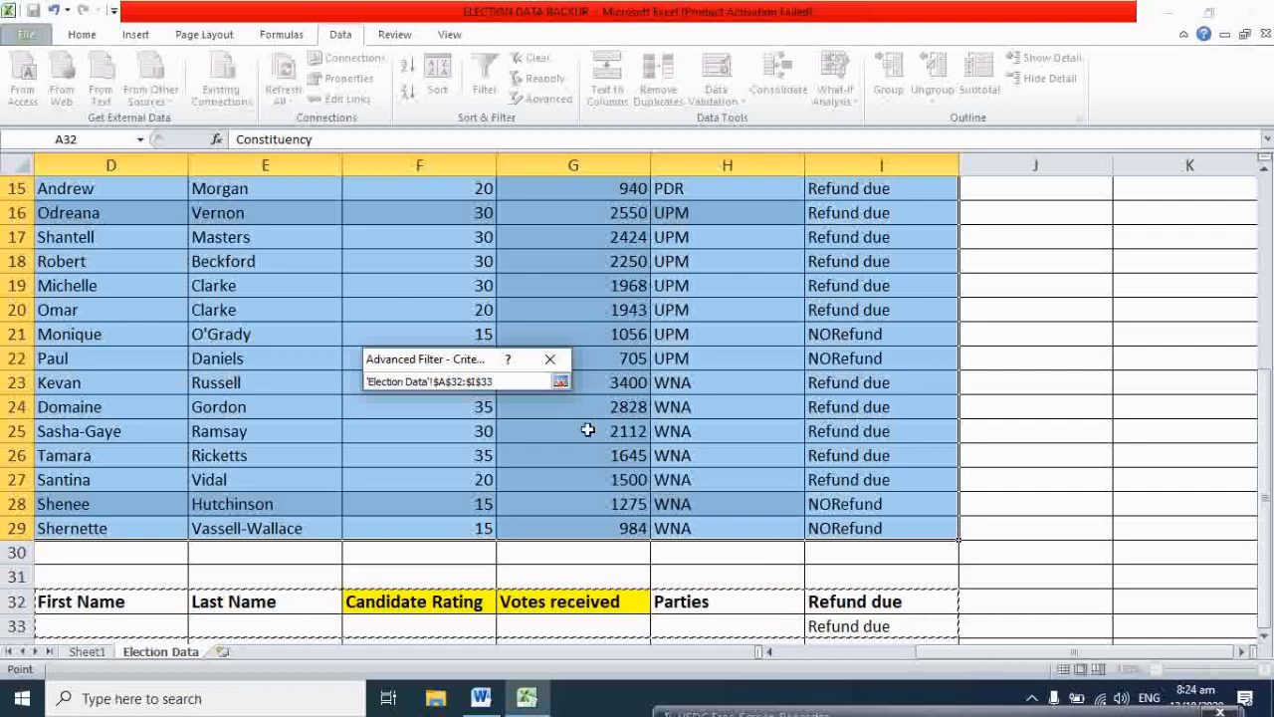
pyautogui.click(560, 381)
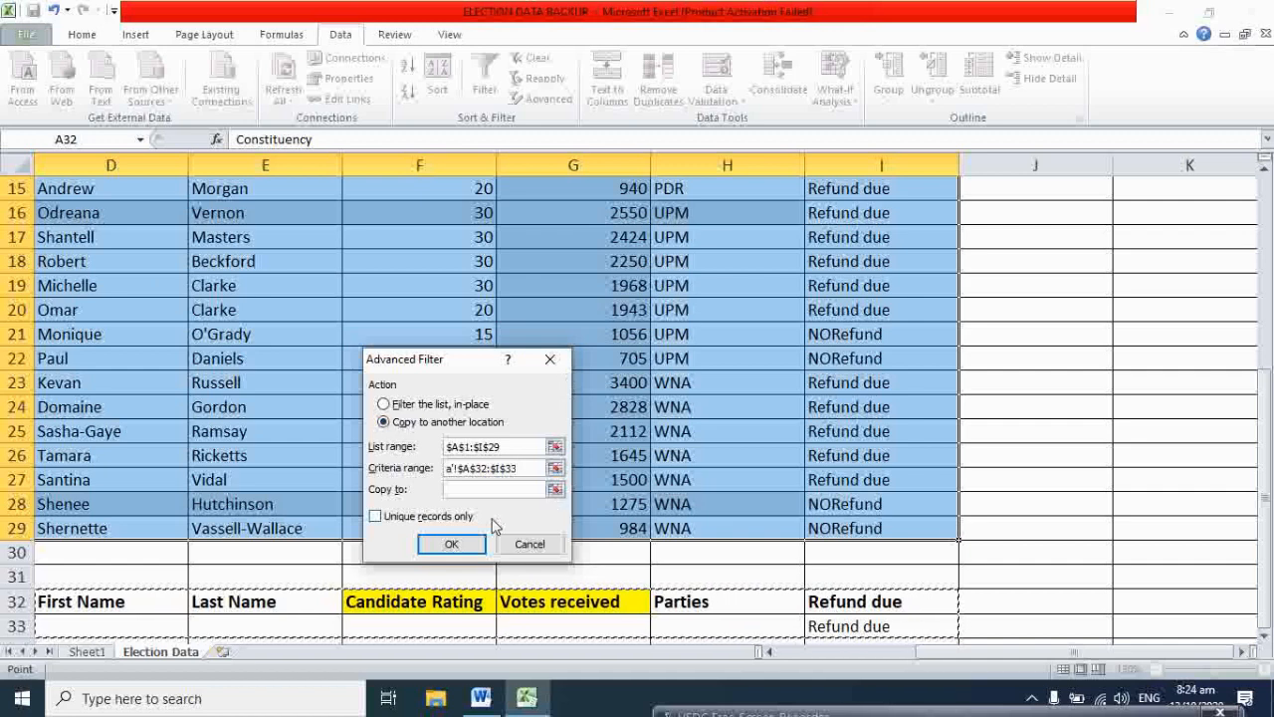
# Step: Set the filter's copy destination to A35:I38 and run the extraction, allowing the copied rows to continue below that range
pyautogui.click(554, 489)
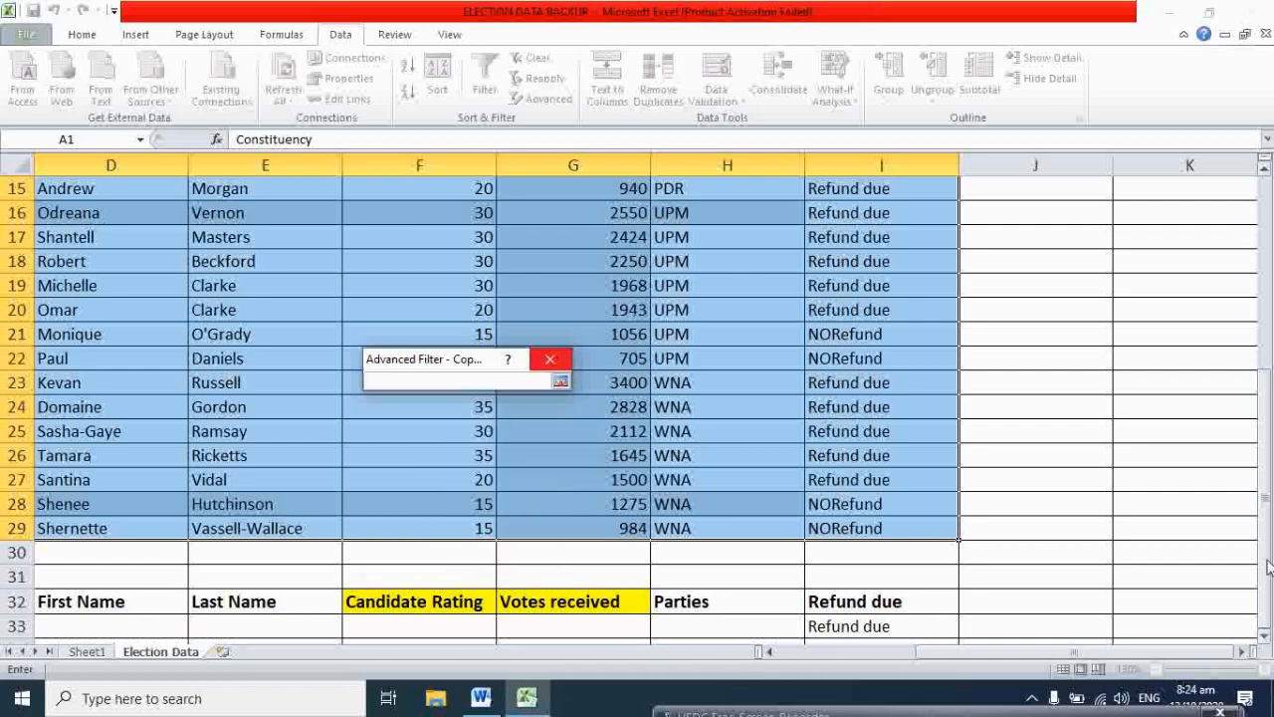
pyautogui.moveTo(1262, 524); pyautogui.dragTo(1261, 603)
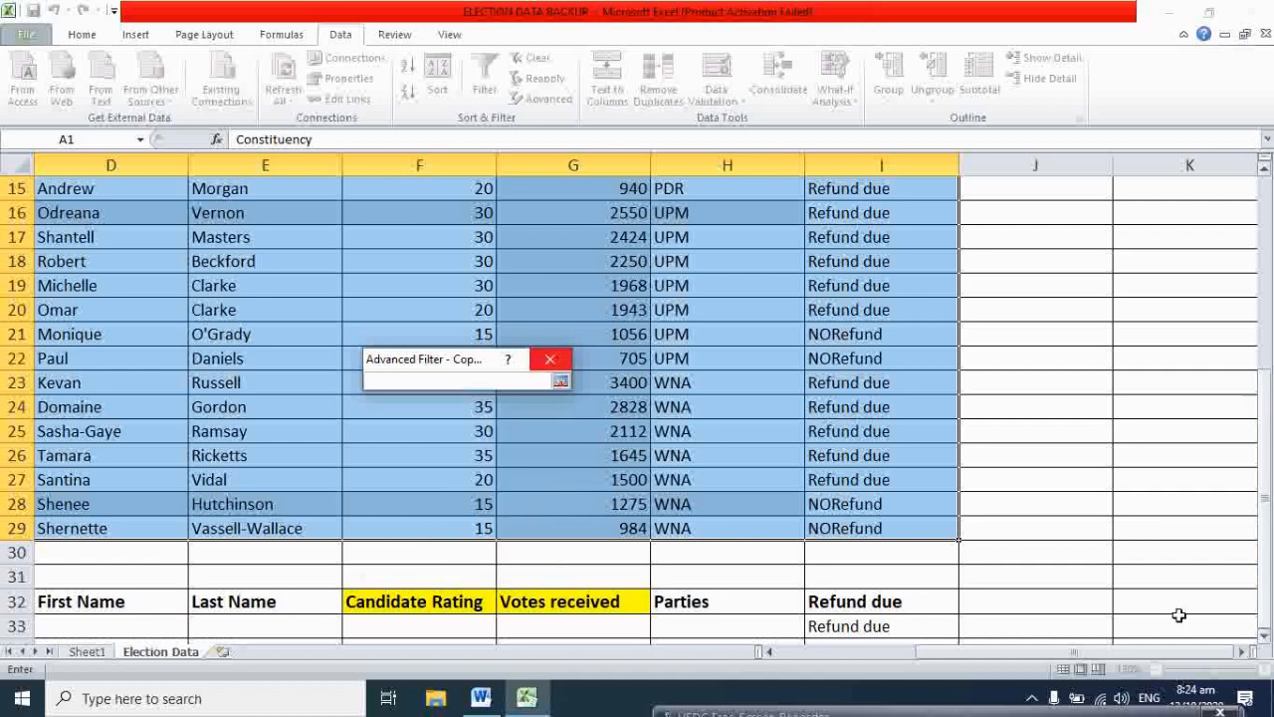
pyautogui.click(463, 640)
pyautogui.press('Down')
pyautogui.press('Down')
pyautogui.press('Down')
pyautogui.press('Down')
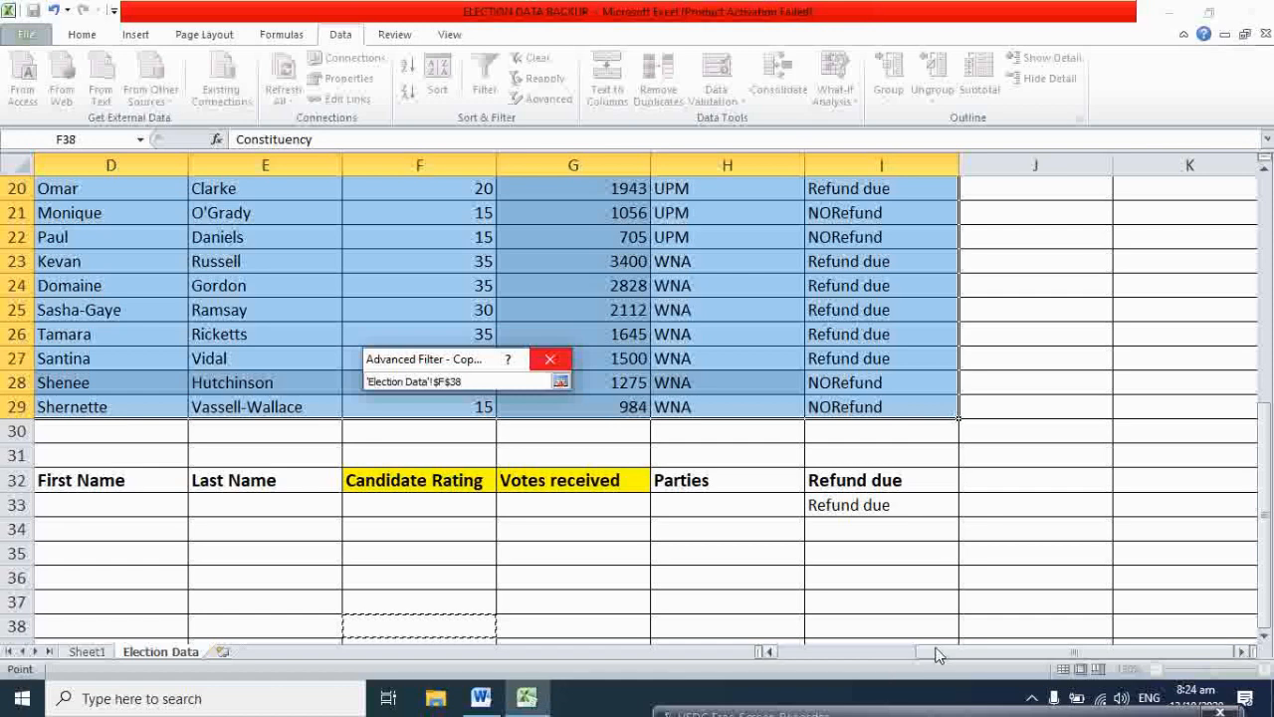
pyautogui.moveTo(945, 651); pyautogui.dragTo(596, 647)
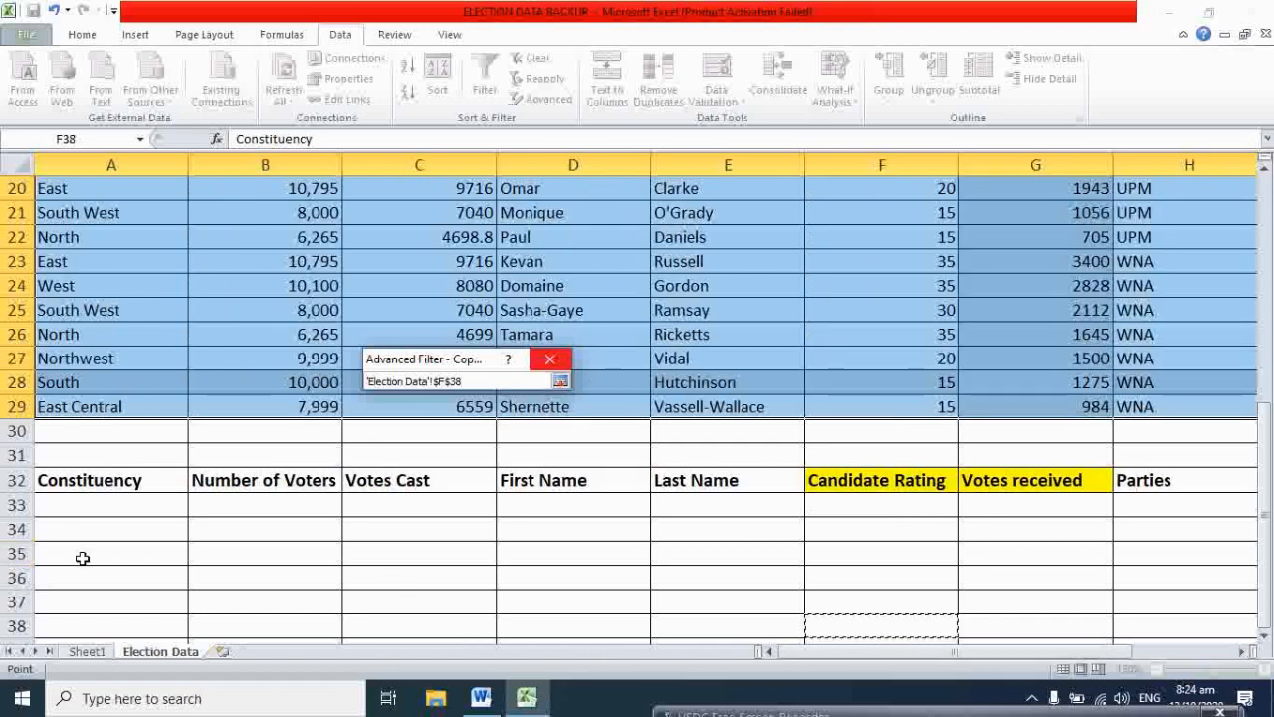
pyautogui.moveTo(83, 557); pyautogui.dragTo(921, 627)
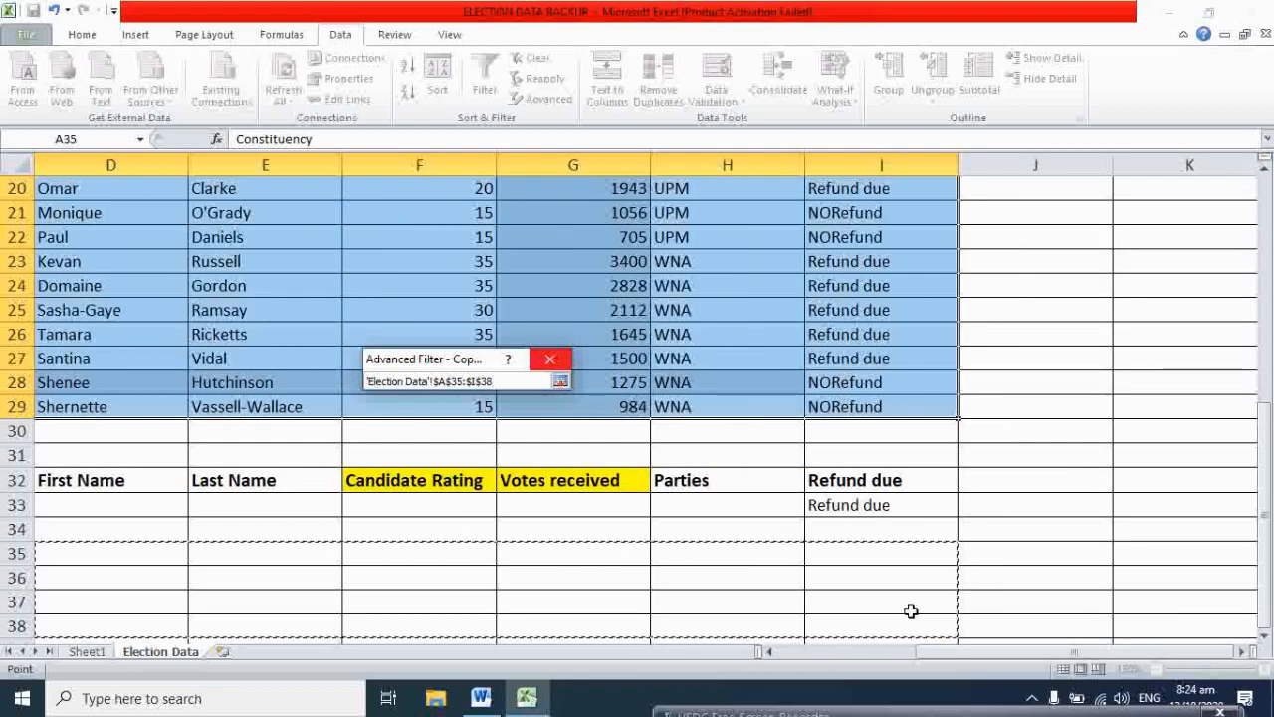
pyautogui.click(560, 382)
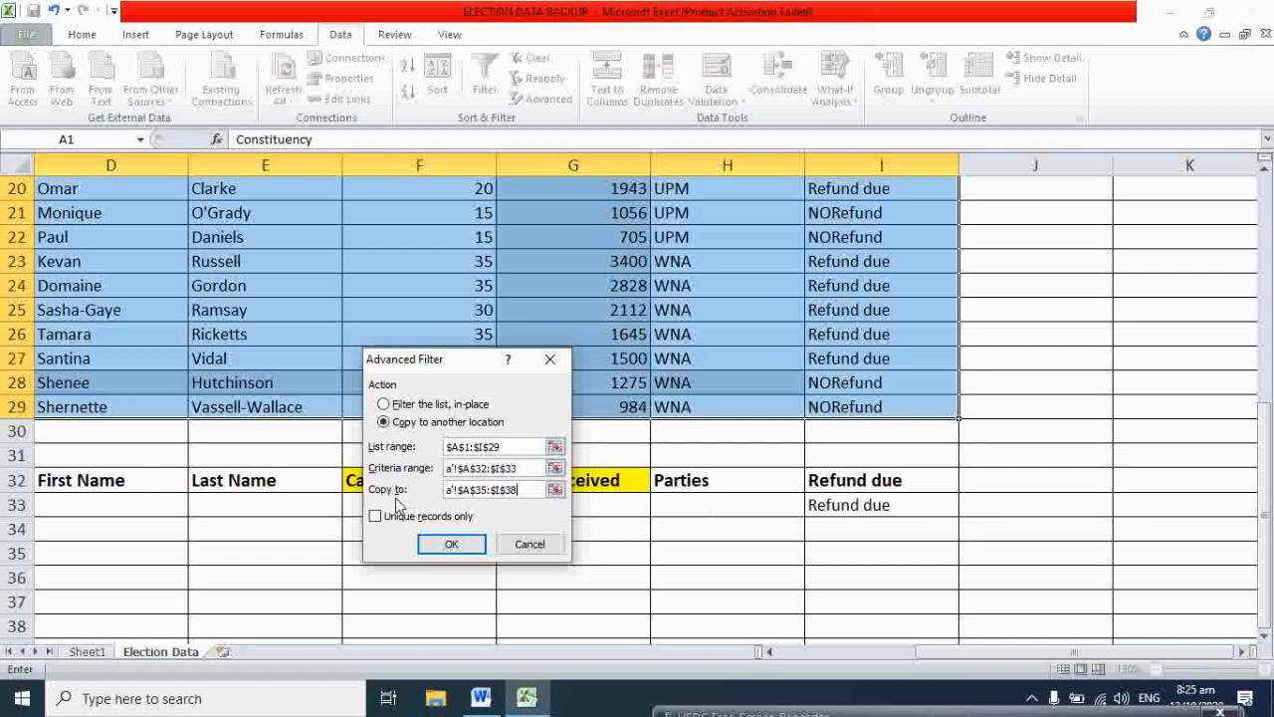
pyautogui.click(457, 548)
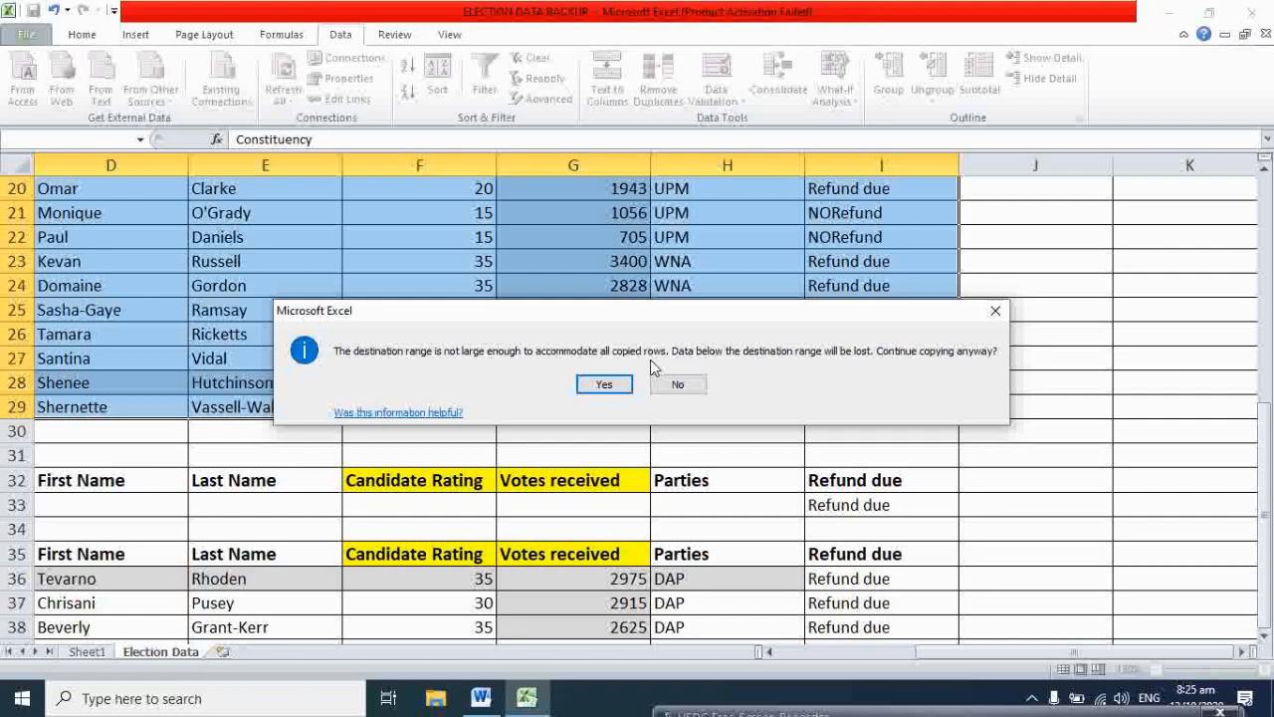
pyautogui.click(623, 384)
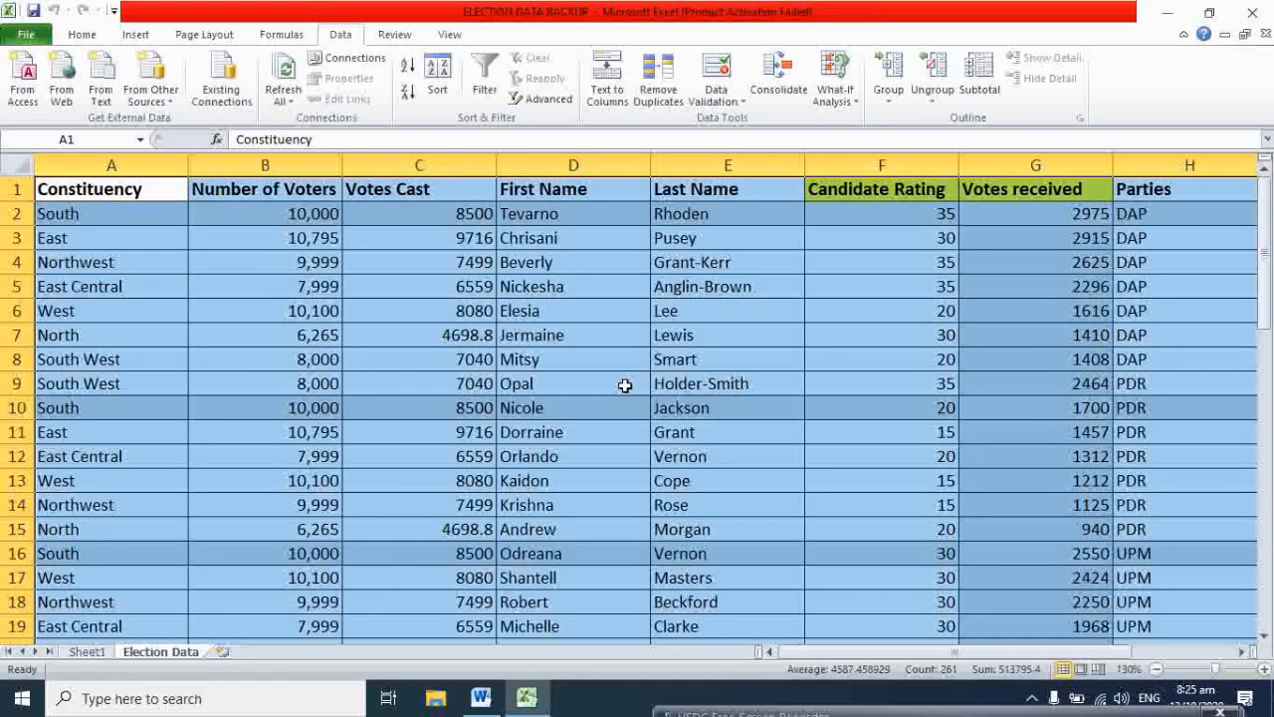
# Step: Examine the extracted candidate rows beneath row 35, including their Refund due column
pyautogui.scroll(-4, 379, 393)
pyautogui.scroll(-8, 379, 393)
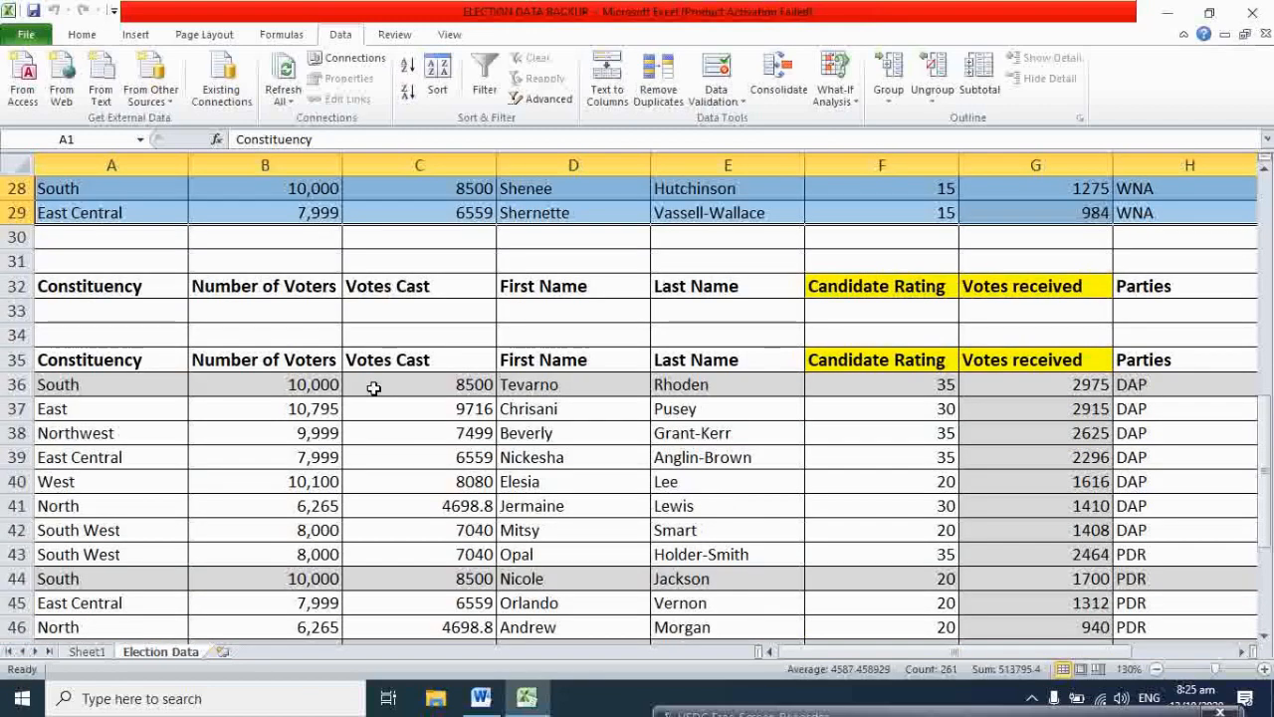
pyautogui.moveTo(852, 646); pyautogui.dragTo(941, 638)
pyautogui.scroll(3, 797, 582)
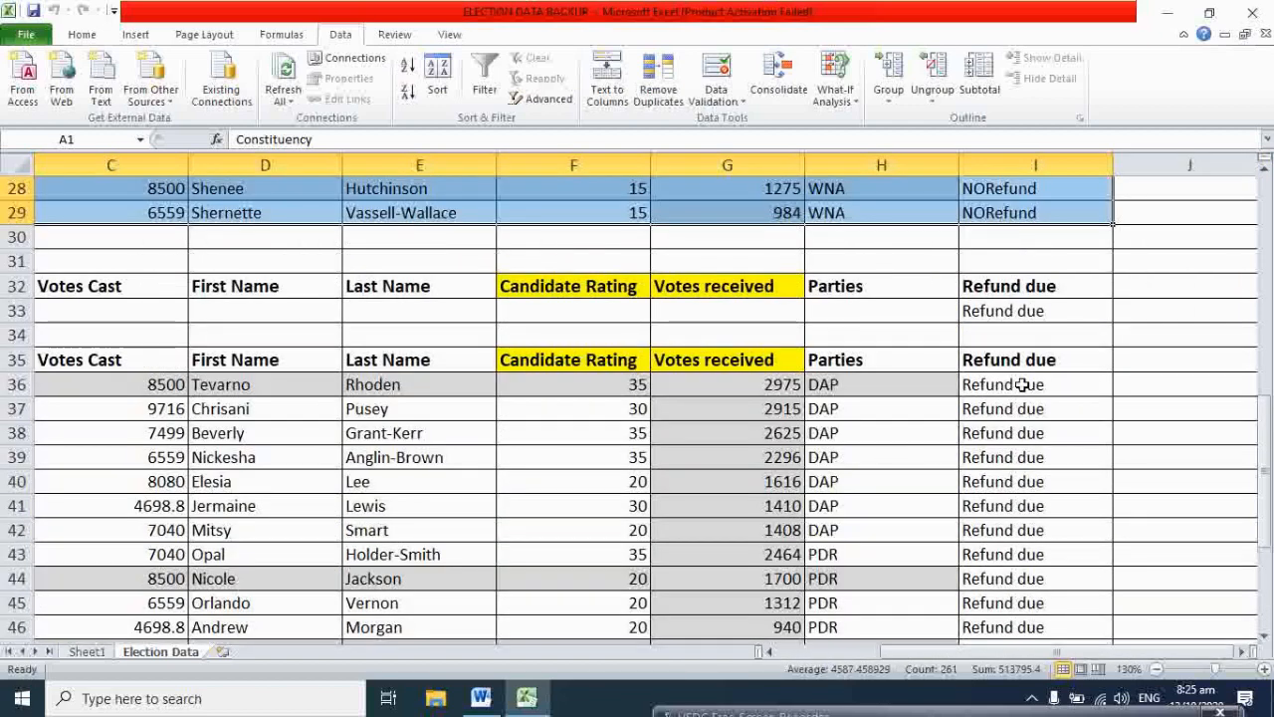
pyautogui.scroll(-3, 1022, 457)
pyautogui.scroll(3, 1025, 473)
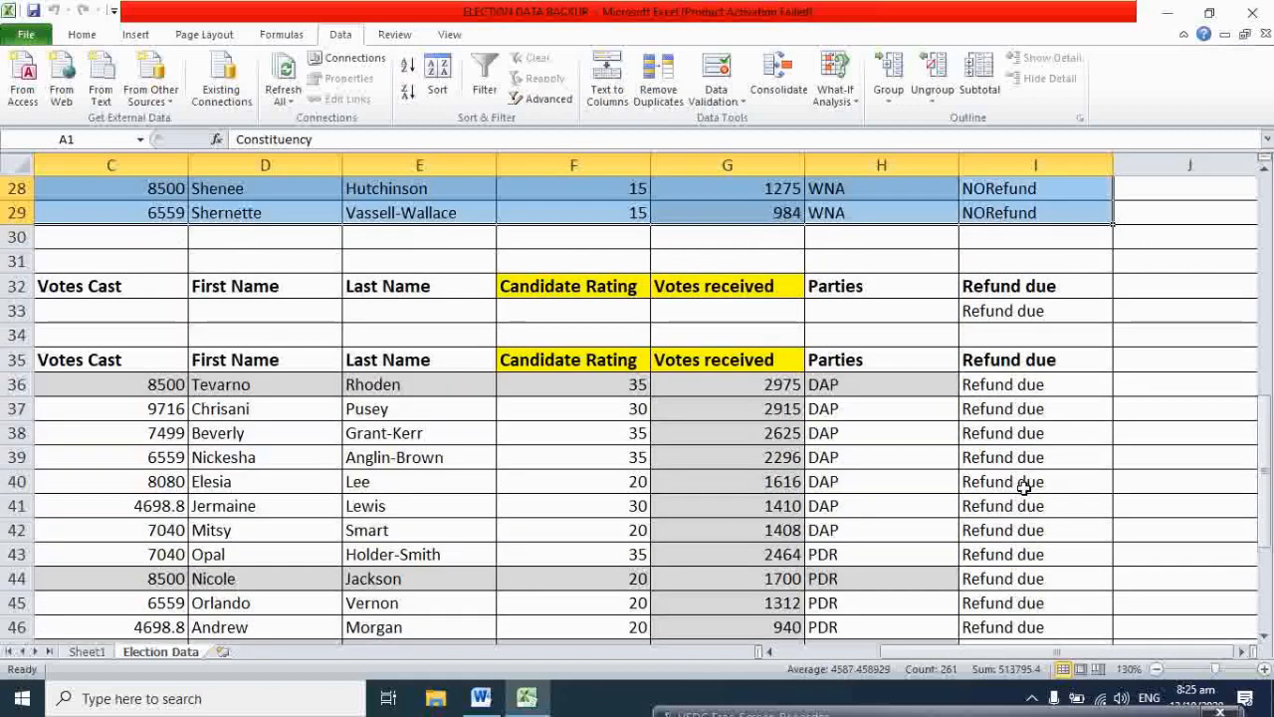
pyautogui.scroll(2, 675, 464)
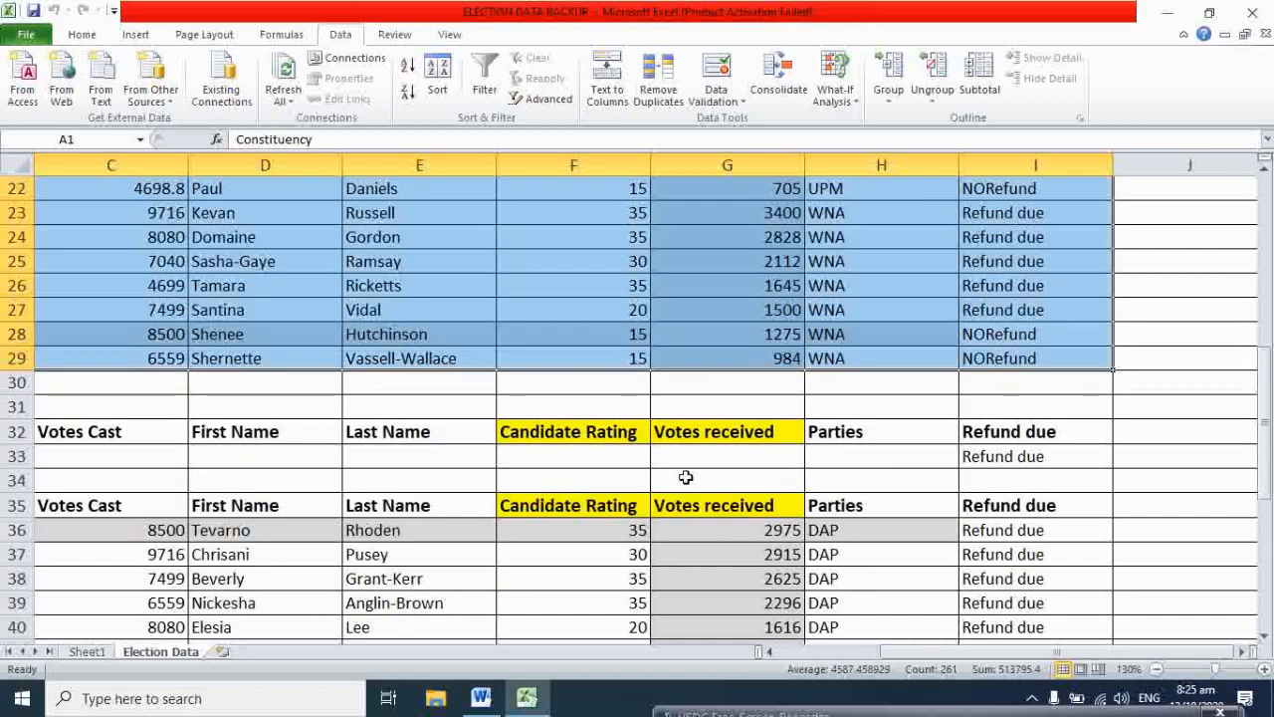
pyautogui.moveTo(772, 652); pyautogui.dragTo(771, 658)
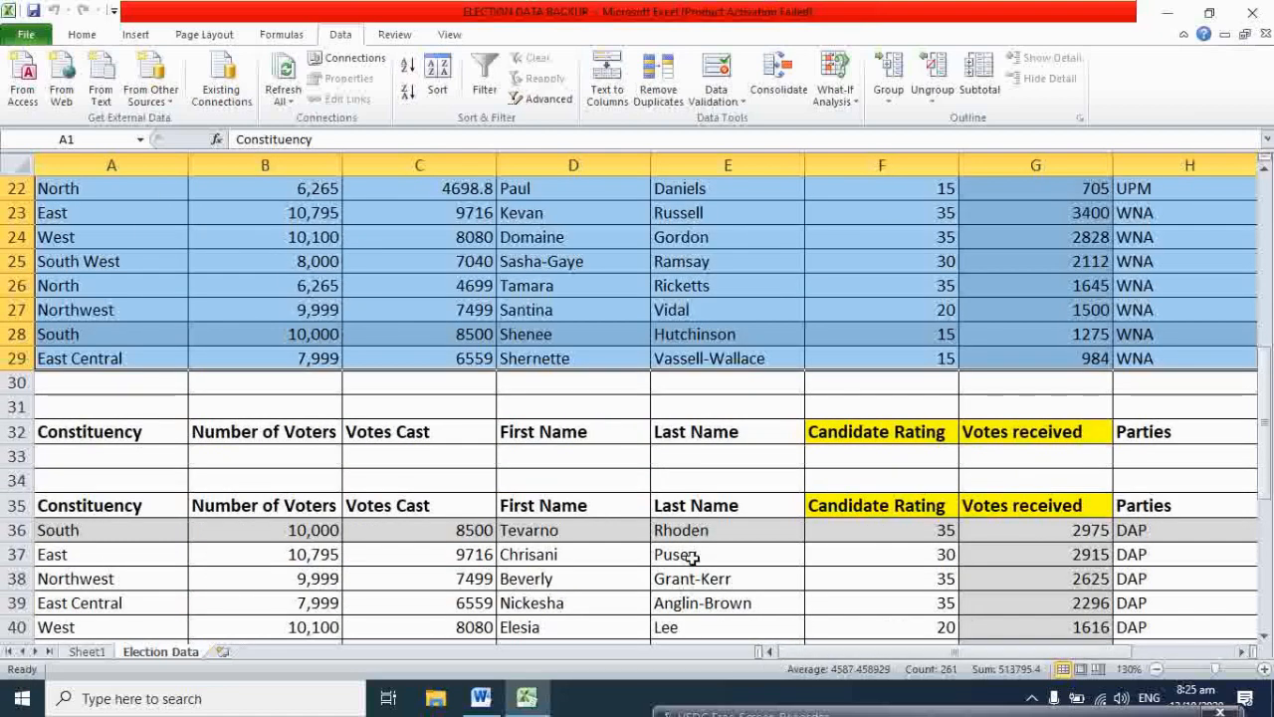
# Step: Merge and center the blank cells B30:G31 above the criteria headings
pyautogui.scroll(1, 692, 558)
pyautogui.click(296, 453)
pyautogui.moveTo(296, 454); pyautogui.dragTo(983, 484)
pyautogui.click(98, 36)
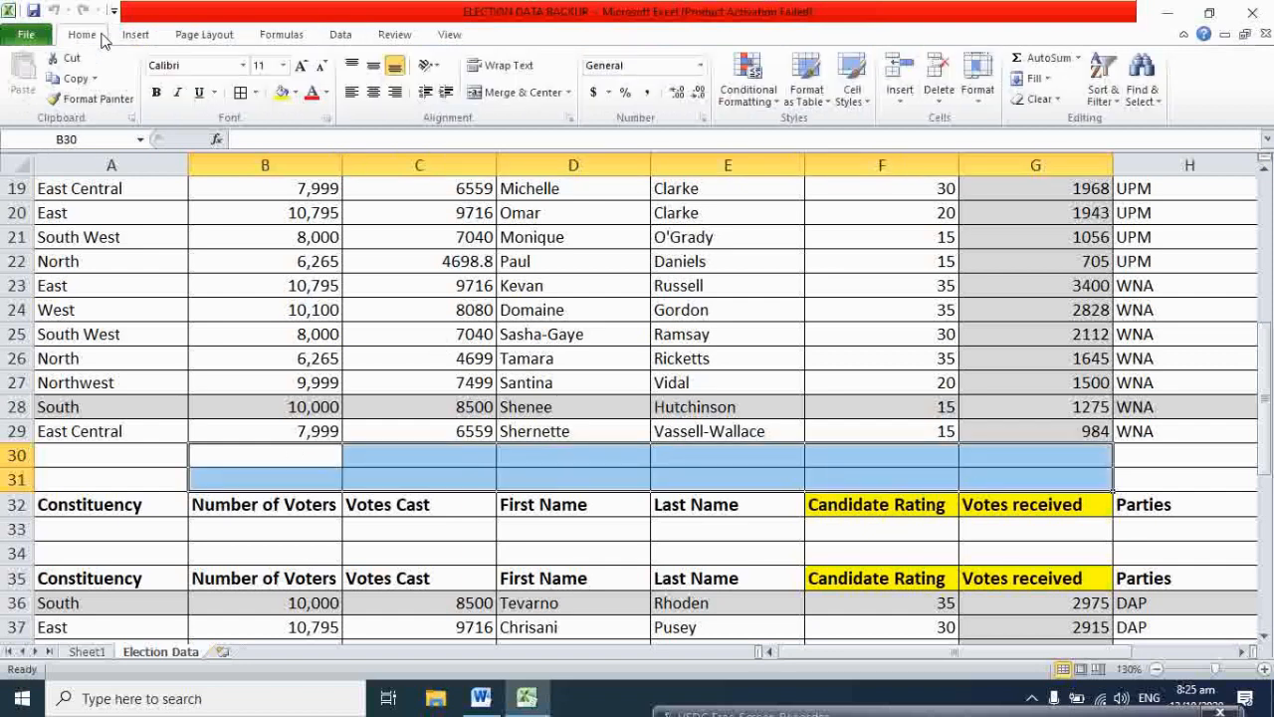
pyautogui.click(503, 92)
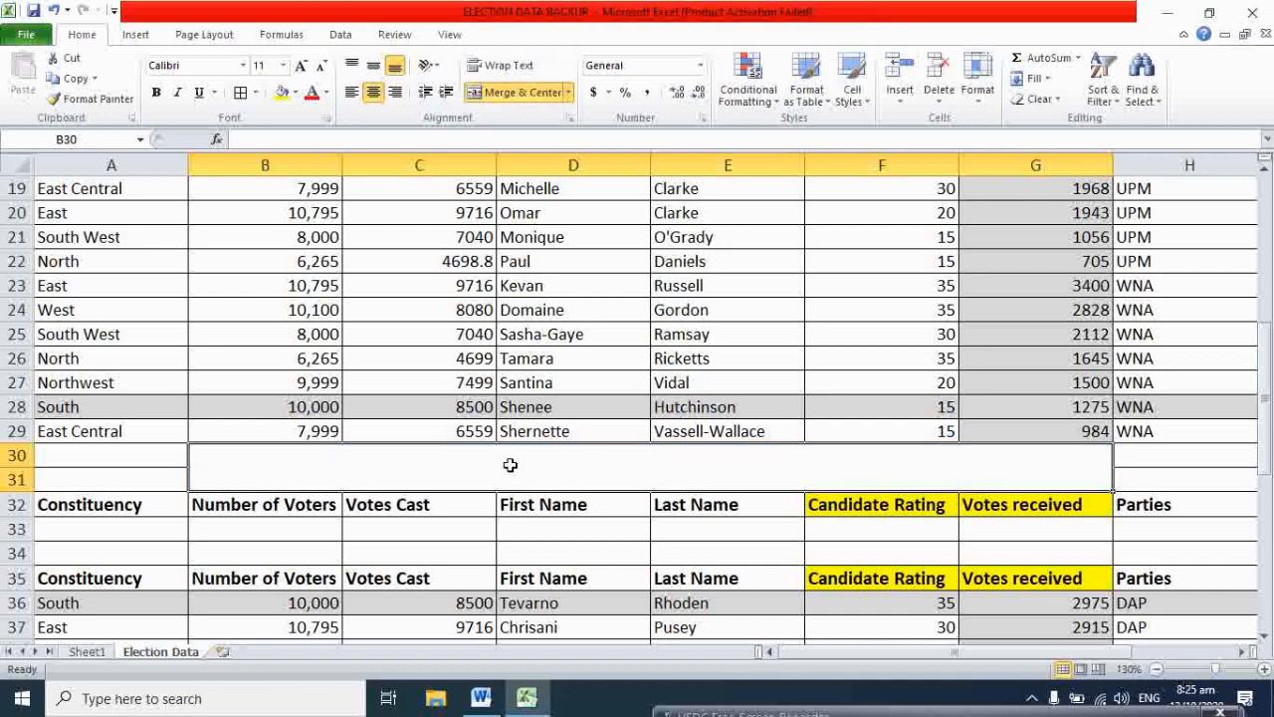
# Step: Enter the title "Extraction" in the merged cell B30 above the criteria headings
pyautogui.write('E')
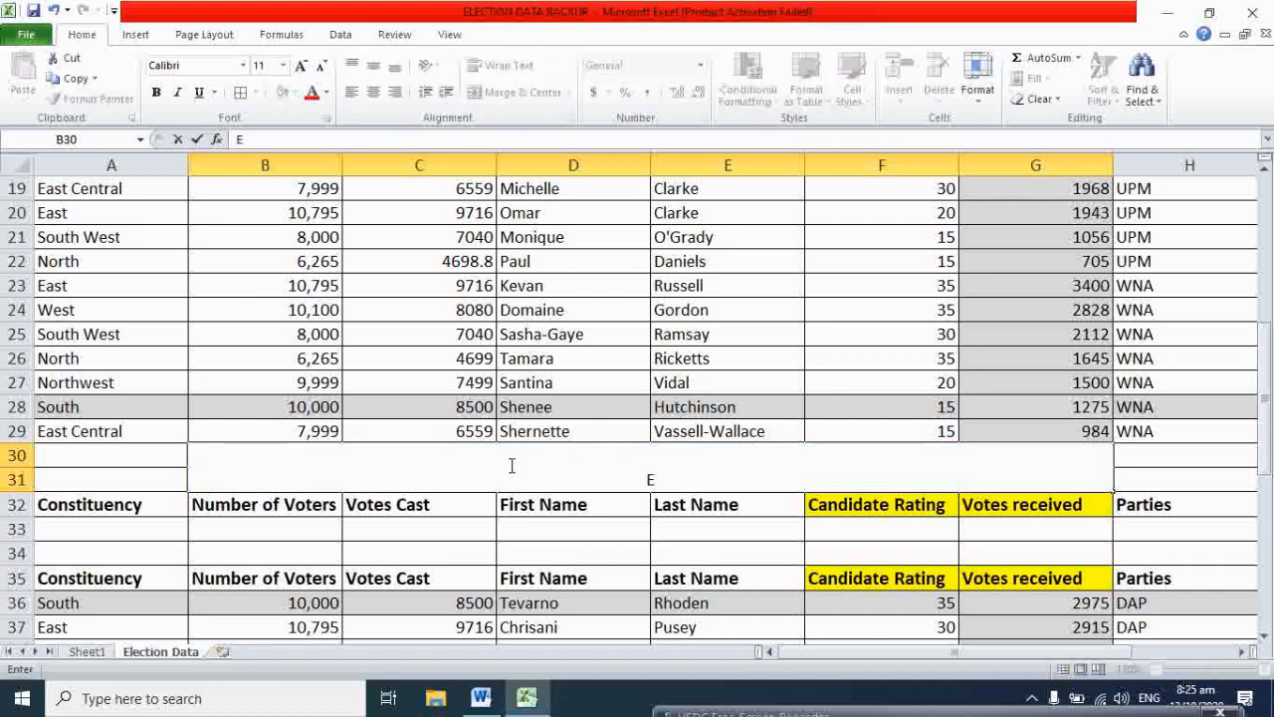
pyautogui.write('xtrac')
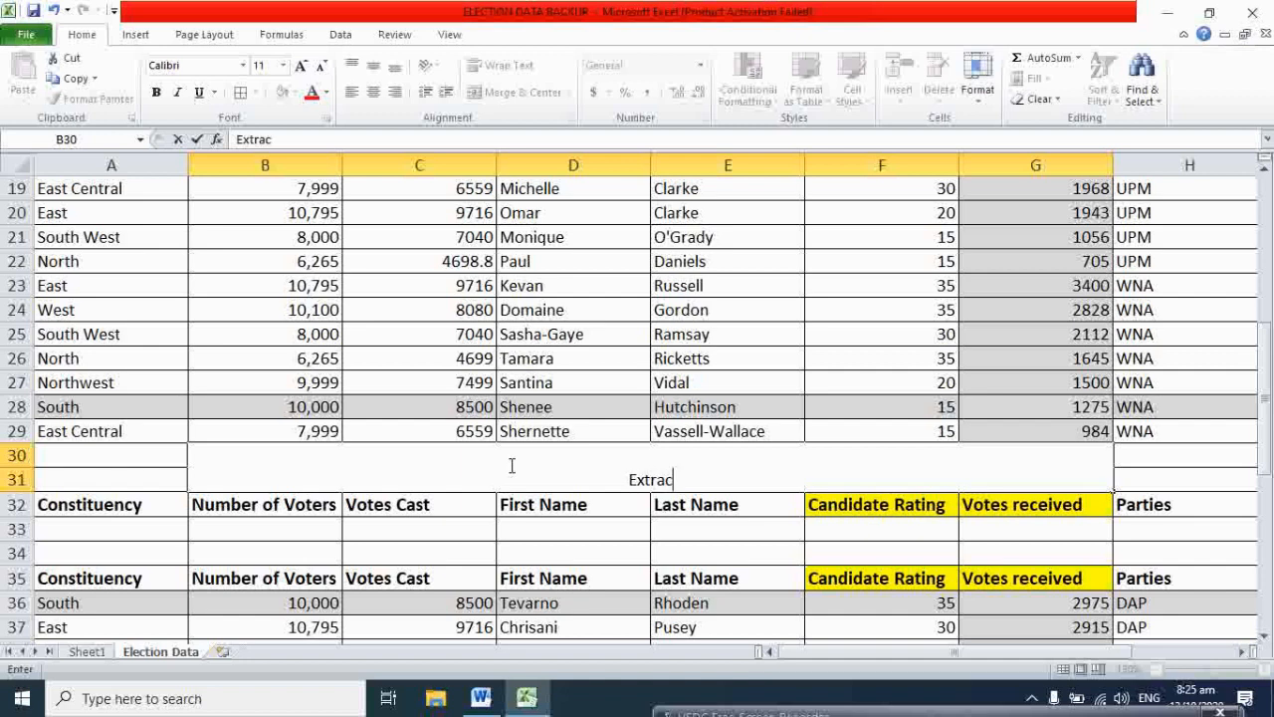
pyautogui.write('tion')
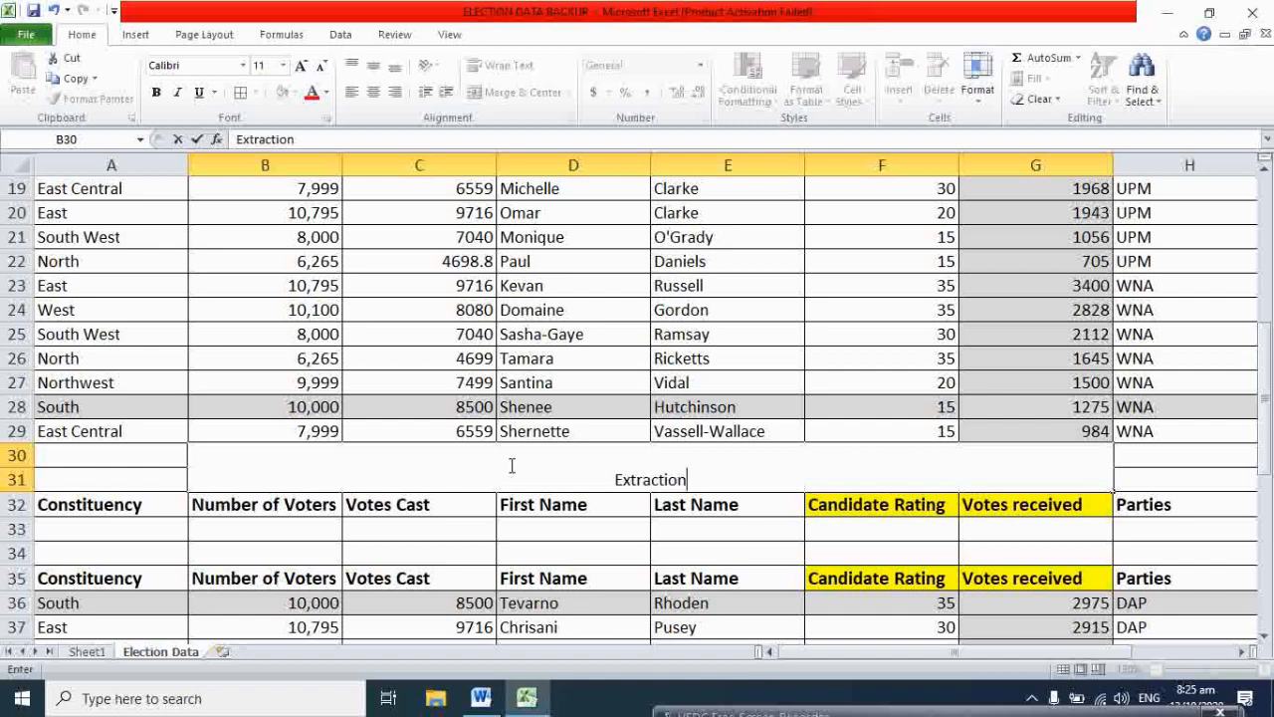
pyautogui.press('Return')
# Step: Give the Extraction title cell a yellow fill and set its font size to 26
pyautogui.click(512, 472)
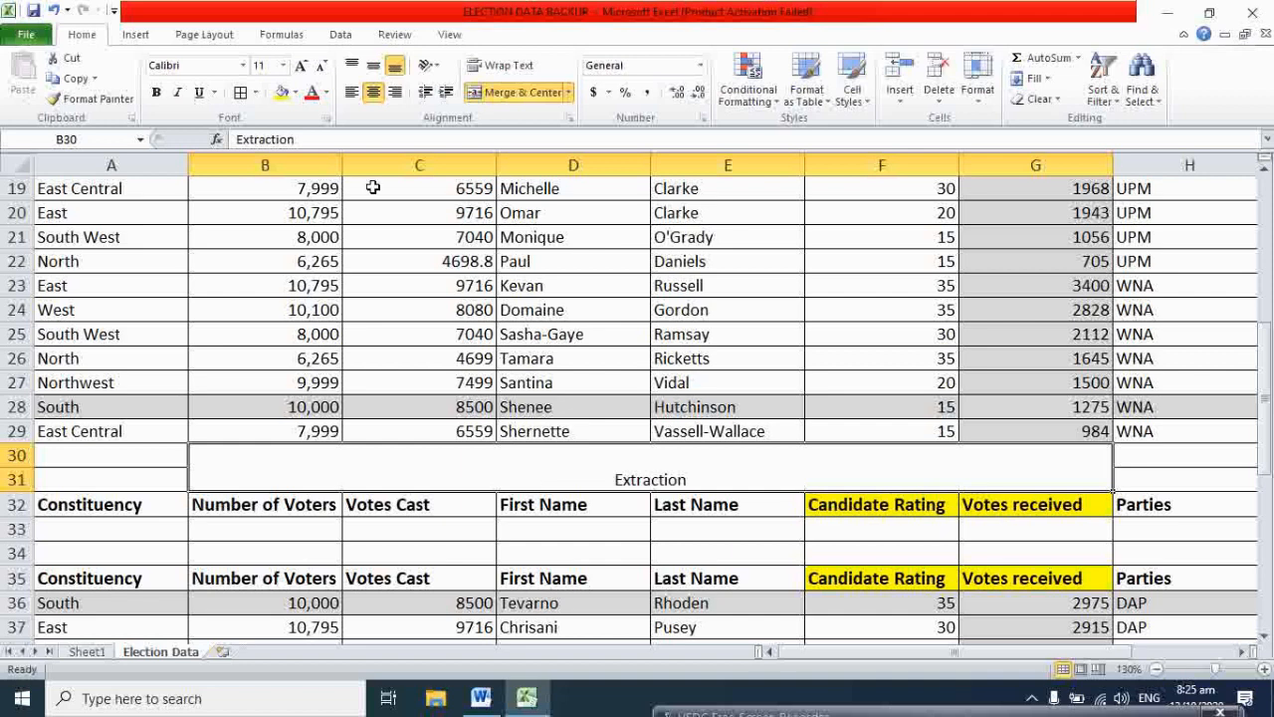
pyautogui.click(281, 93)
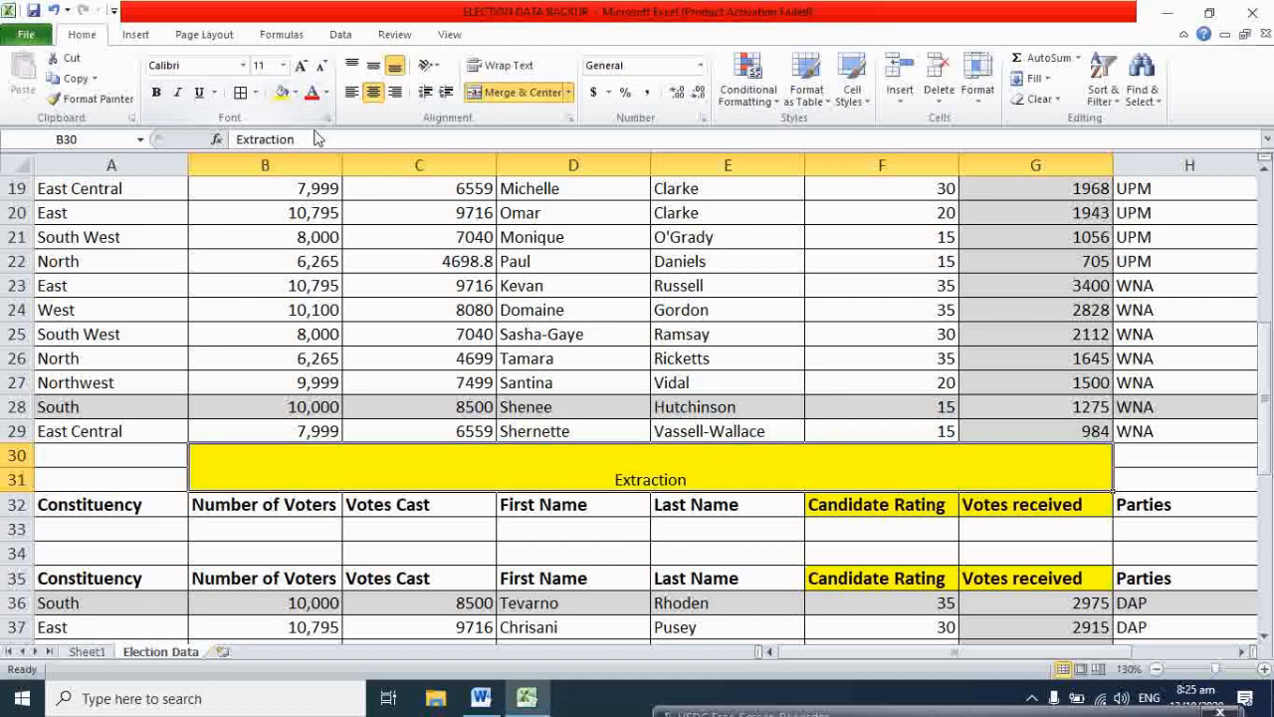
pyautogui.click(284, 65)
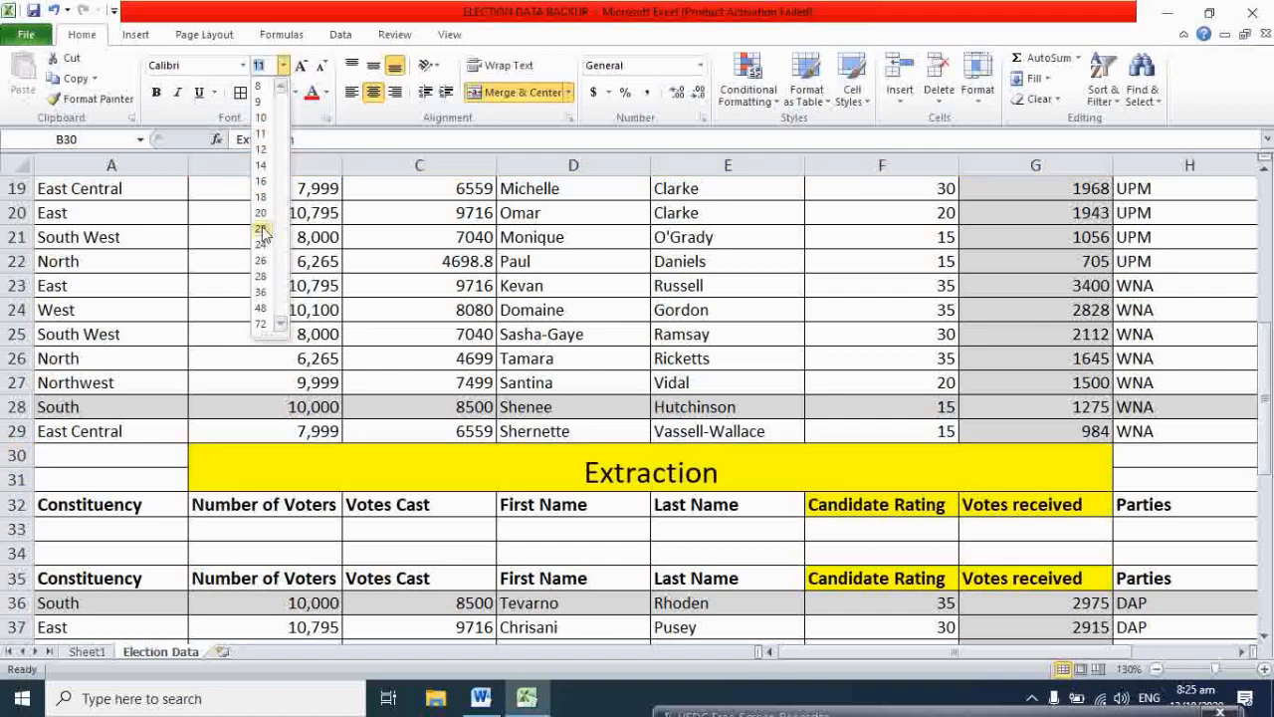
pyautogui.click(261, 261)
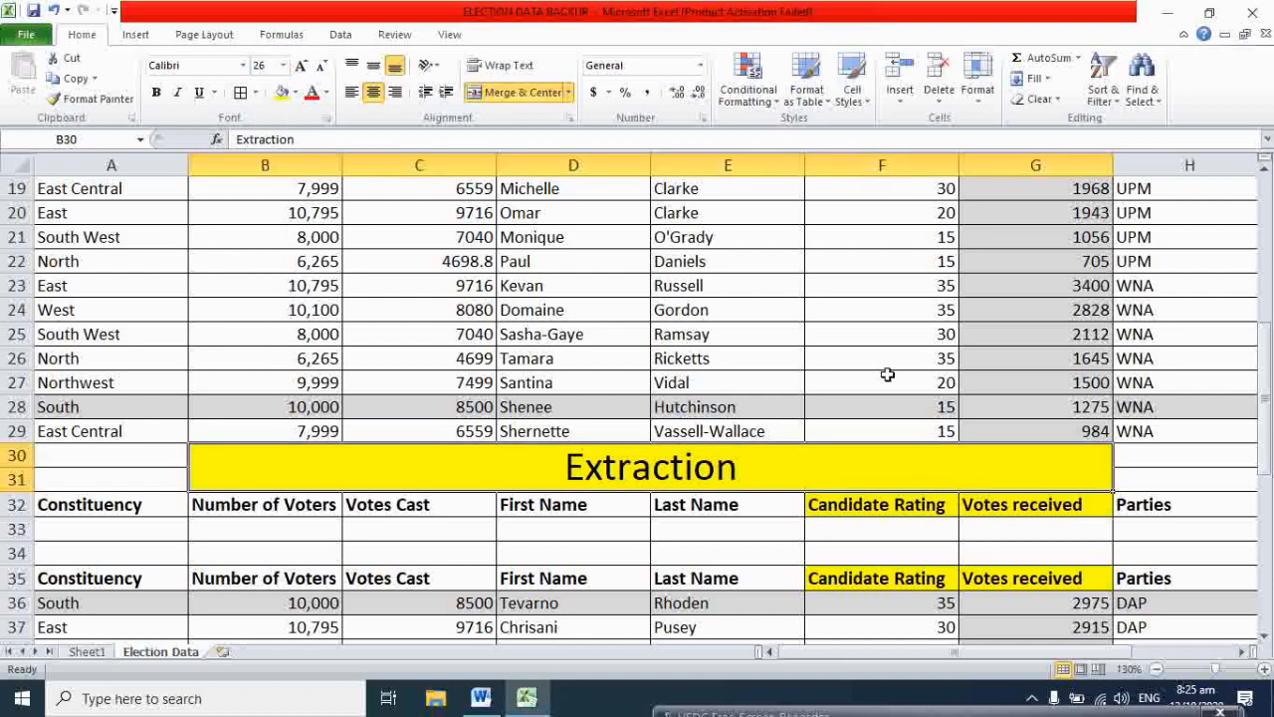
# Step: Fill rows 32 and 33, the criteria headings and the row beneath them, with a light green theme colour
pyautogui.scroll(-1, 914, 435)
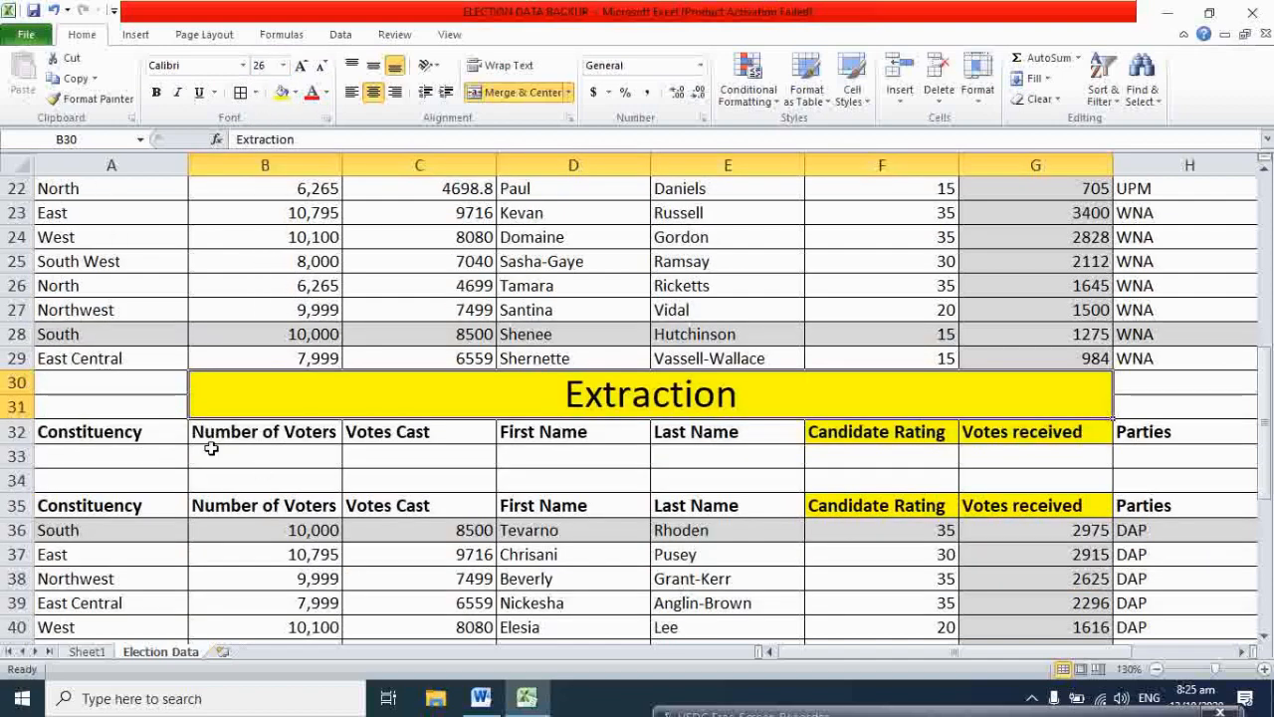
pyautogui.moveTo(14, 431); pyautogui.dragTo(14, 456)
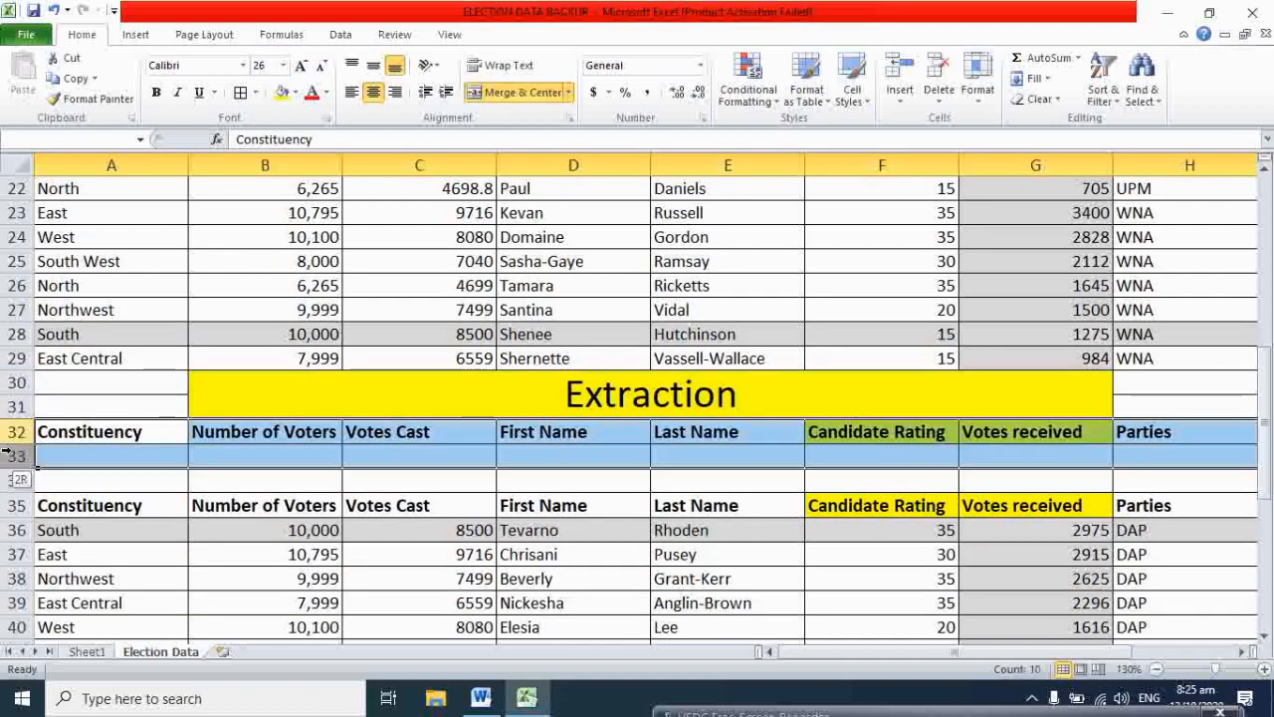
pyautogui.click(326, 92)
pyautogui.click(294, 92)
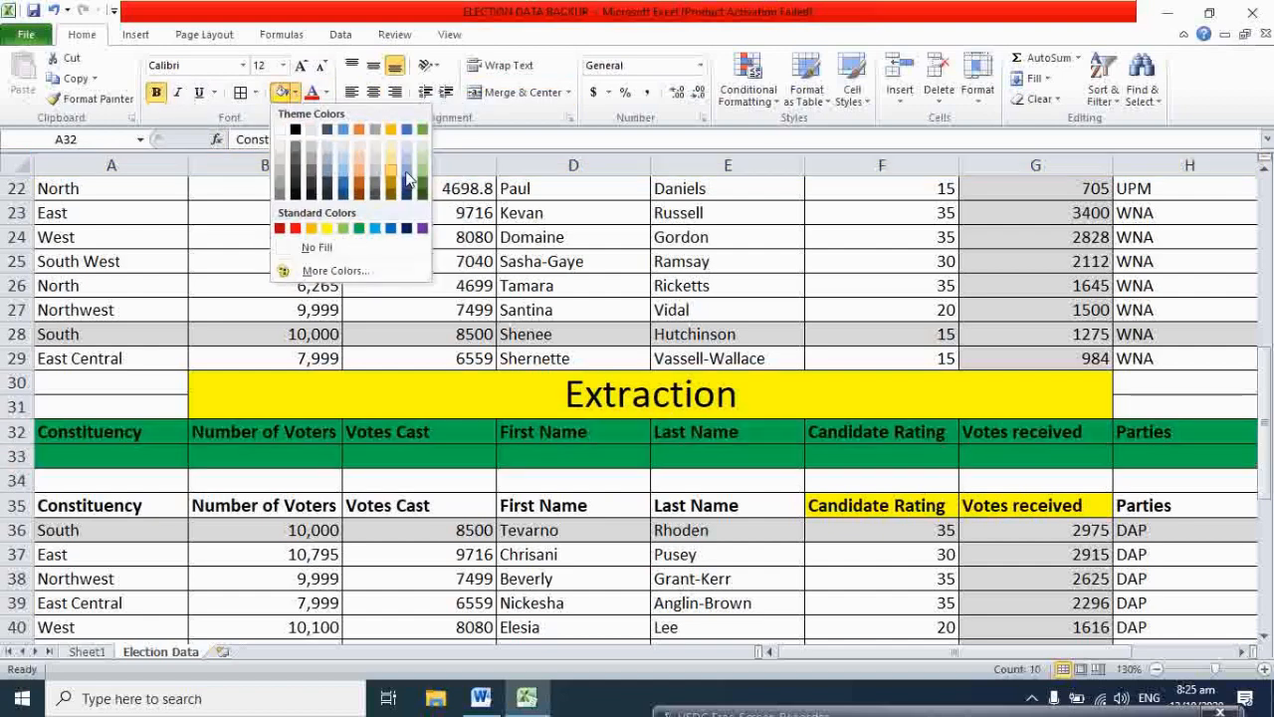
pyautogui.click(423, 169)
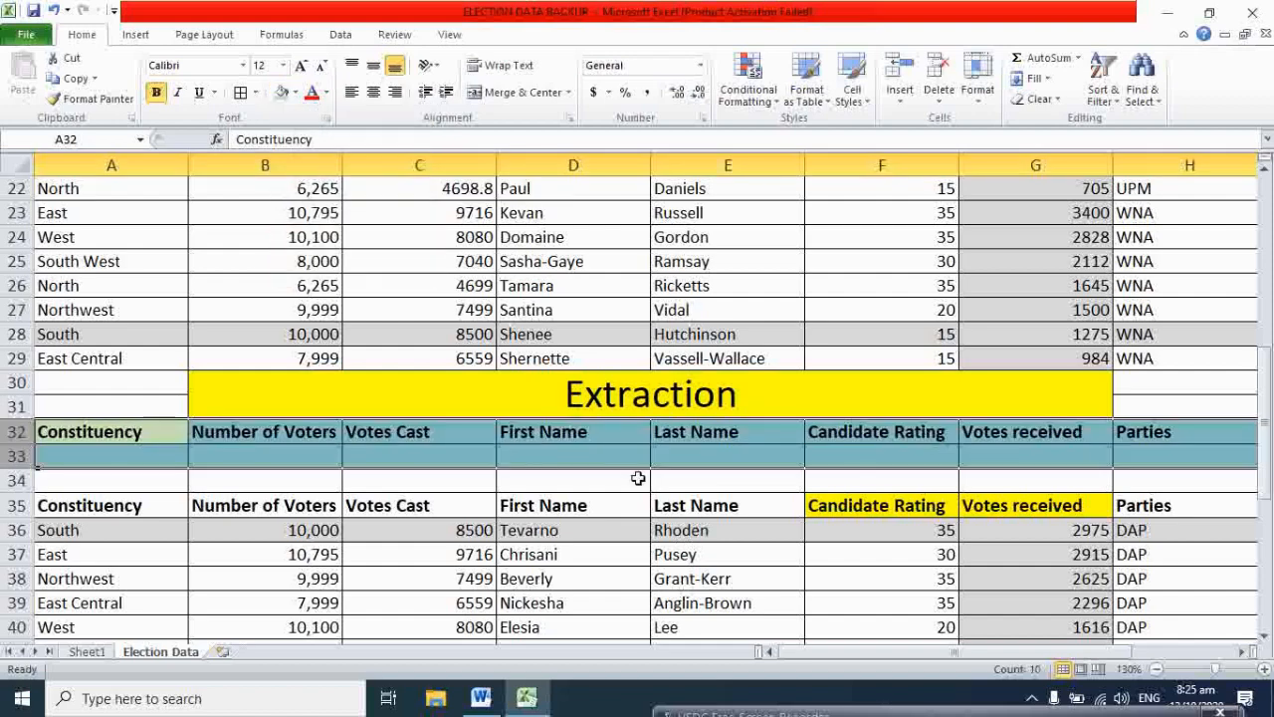
pyautogui.click(655, 477)
pyautogui.scroll(-8, 853, 508)
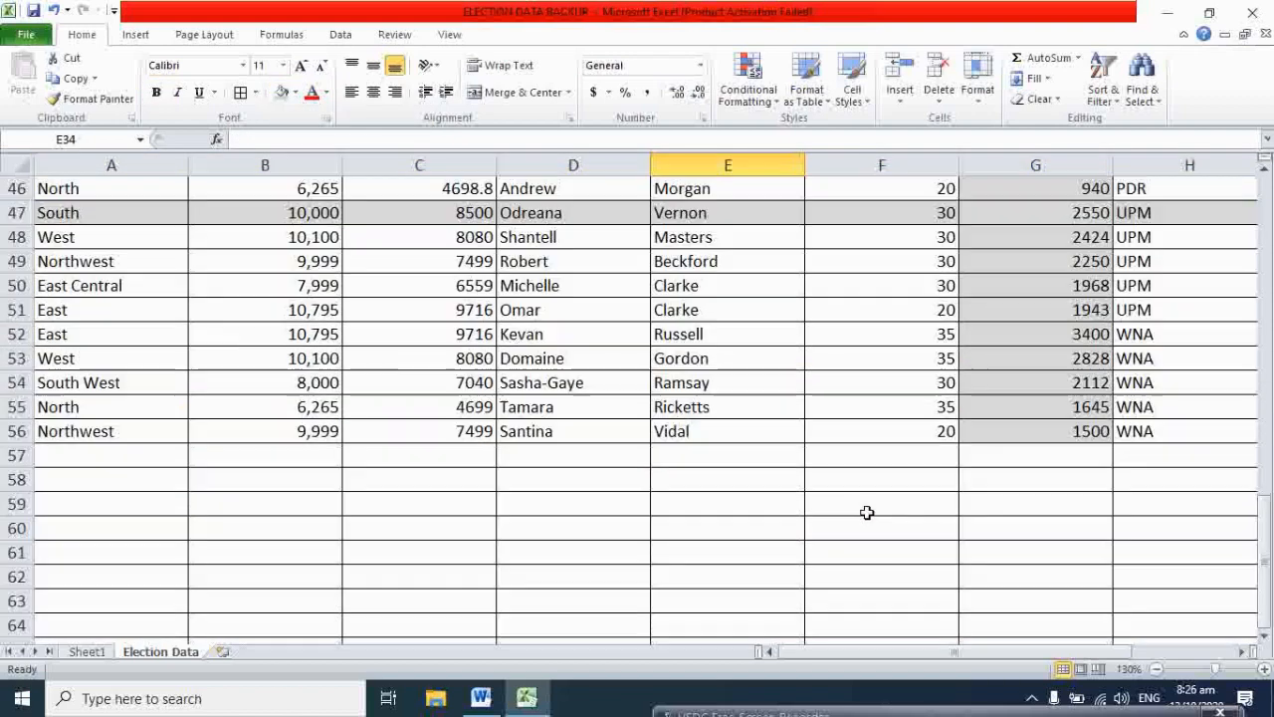
pyautogui.scroll(5, 867, 512)
pyautogui.scroll(4, 845, 627)
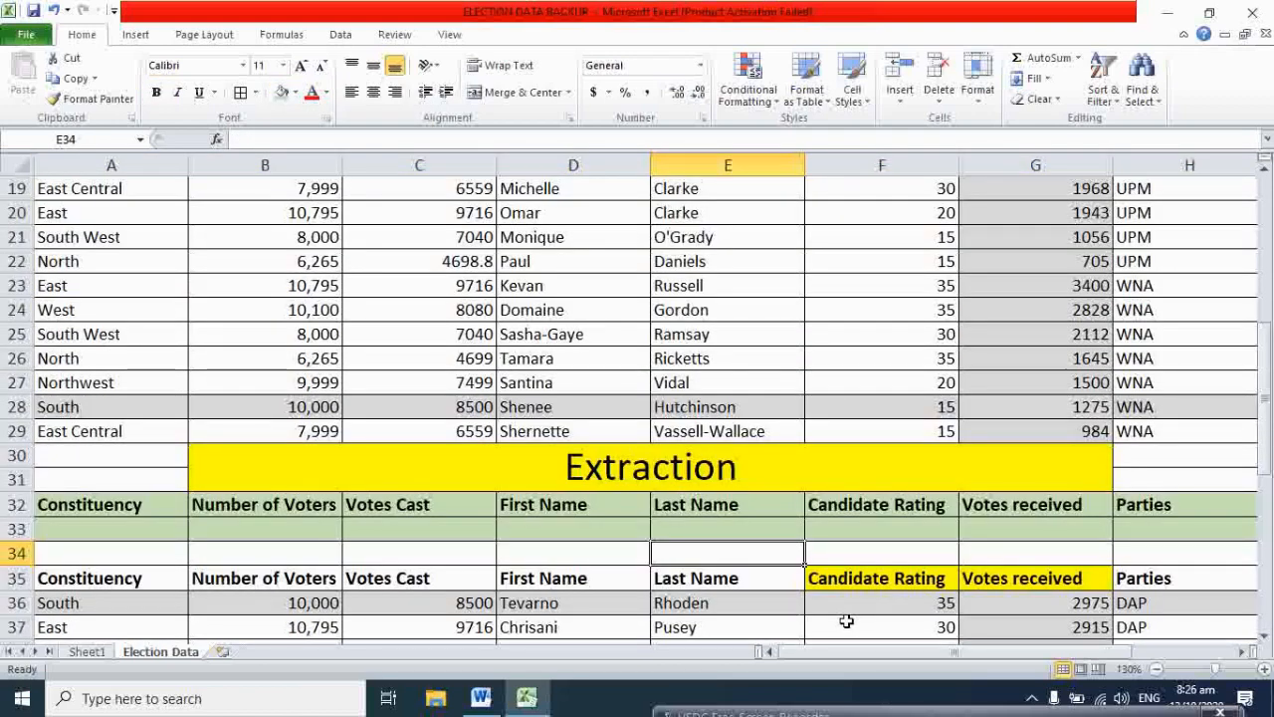
pyautogui.scroll(6, 845, 621)
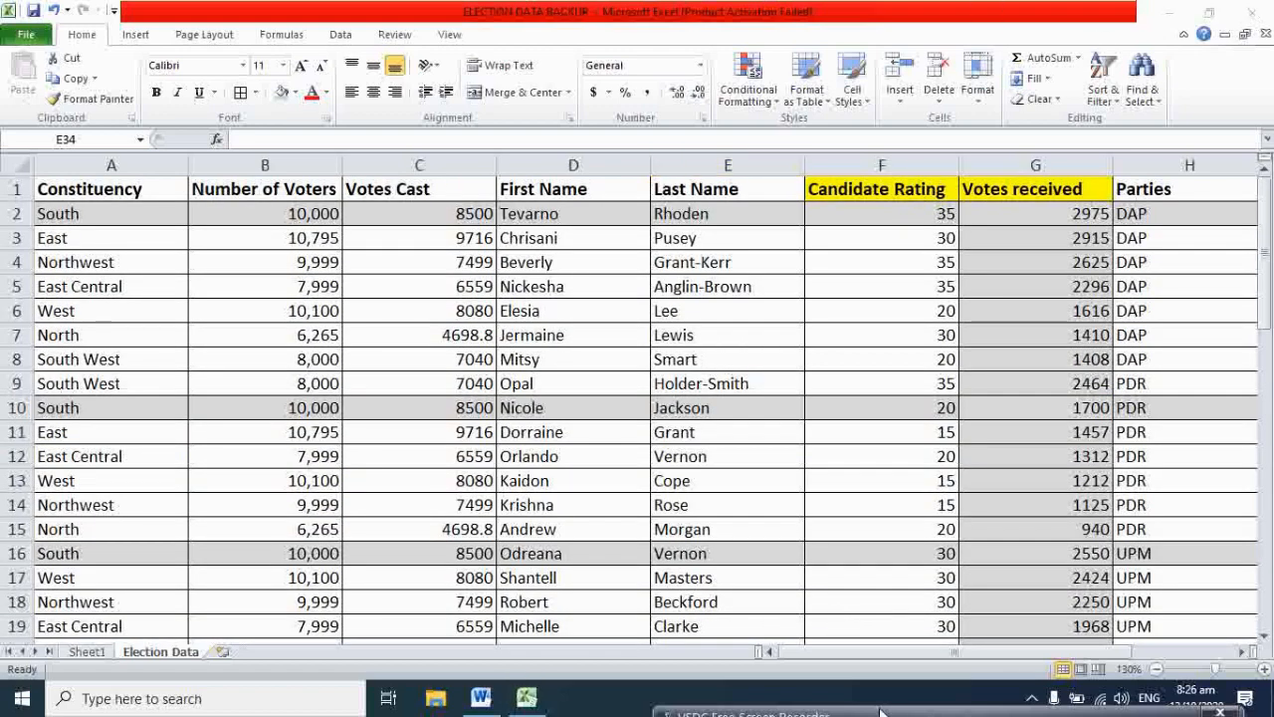
pyautogui.moveTo(853, 707)
pyautogui.moveTo(820, 602); pyautogui.dragTo(820, 576)
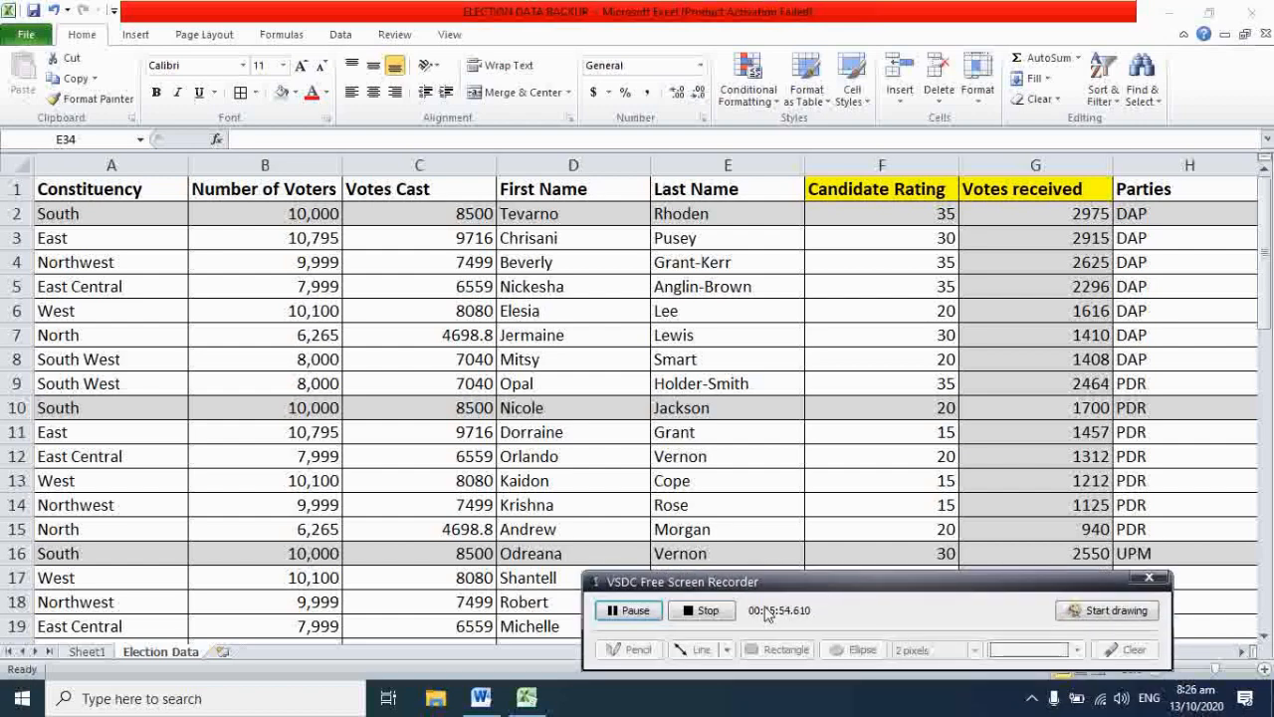